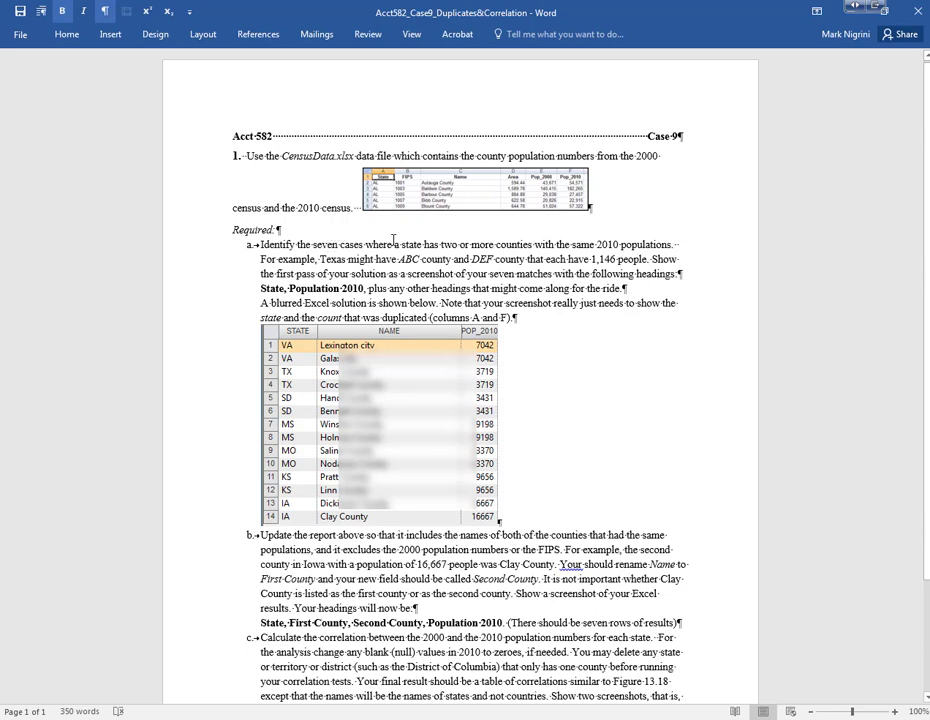
- Highlight the two-or-more-counties requirement and the State, Population 2010 headings in the case document, and switch to the Access database
left_click_drag(401, 244, 556, 244)
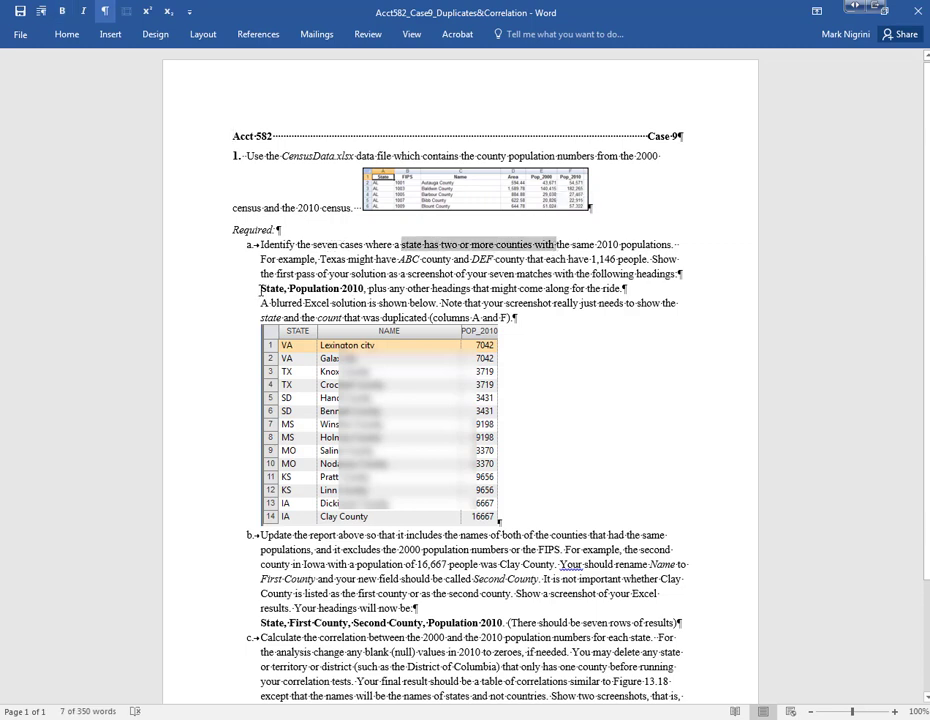
left_click_drag(261, 289, 363, 288)
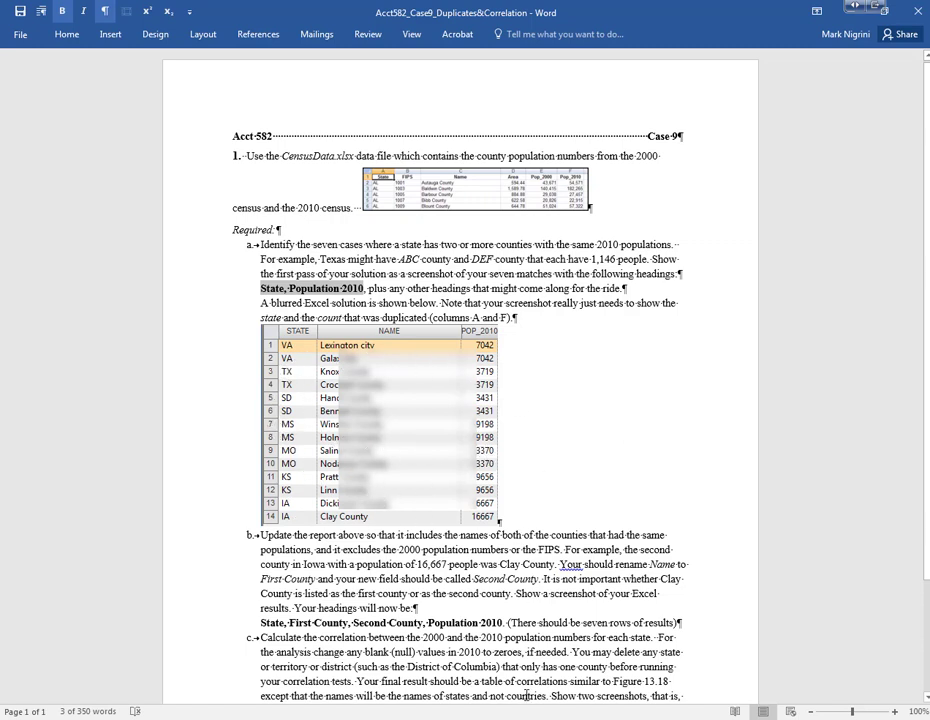
key("alt+Tab")
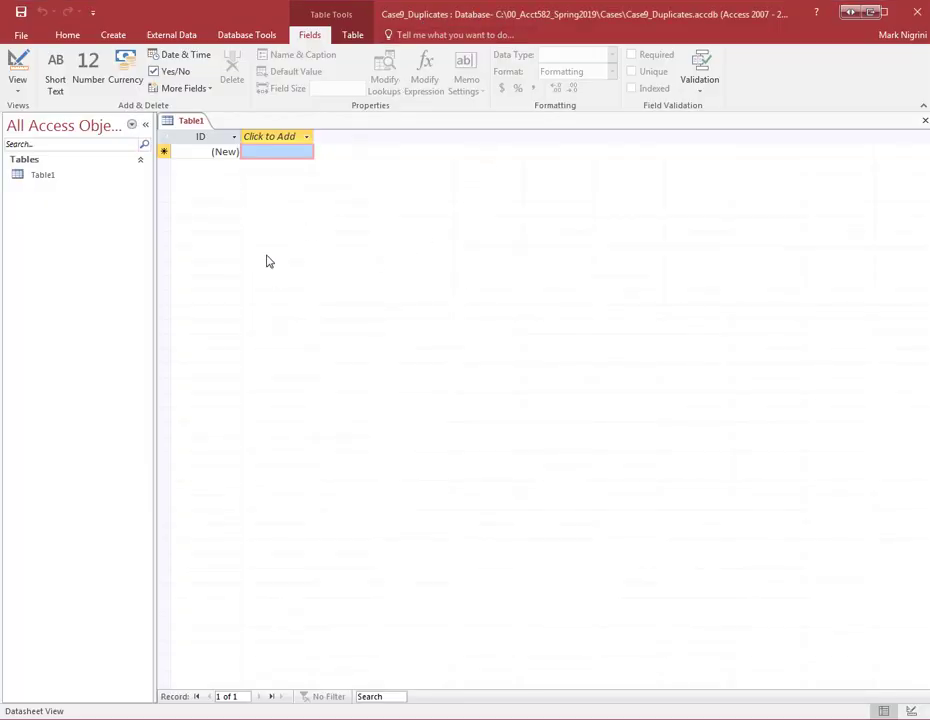
- Start an Excel import into a new table, using CensusData.xlsx from C:\00_Acct582_Spring2019\Cases as the source
left_click(165, 39)
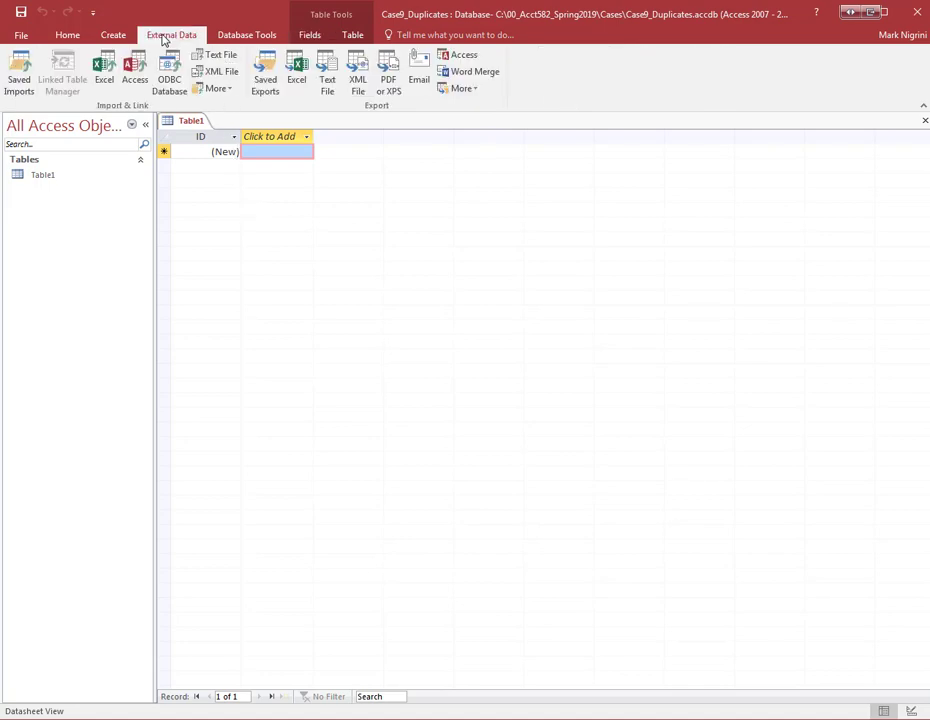
left_click(104, 80)
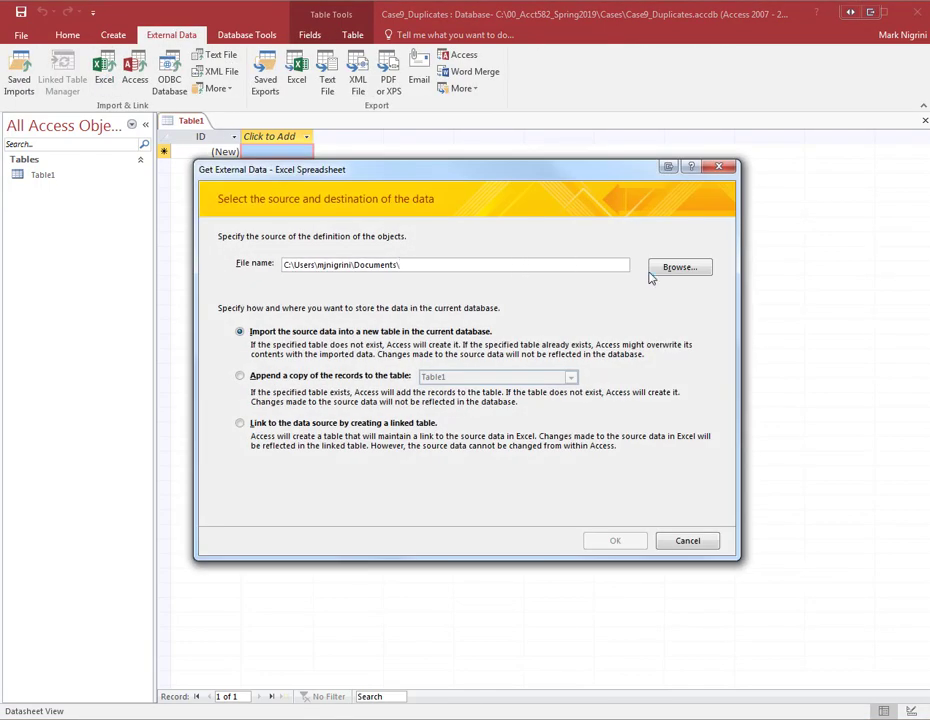
left_click(672, 267)
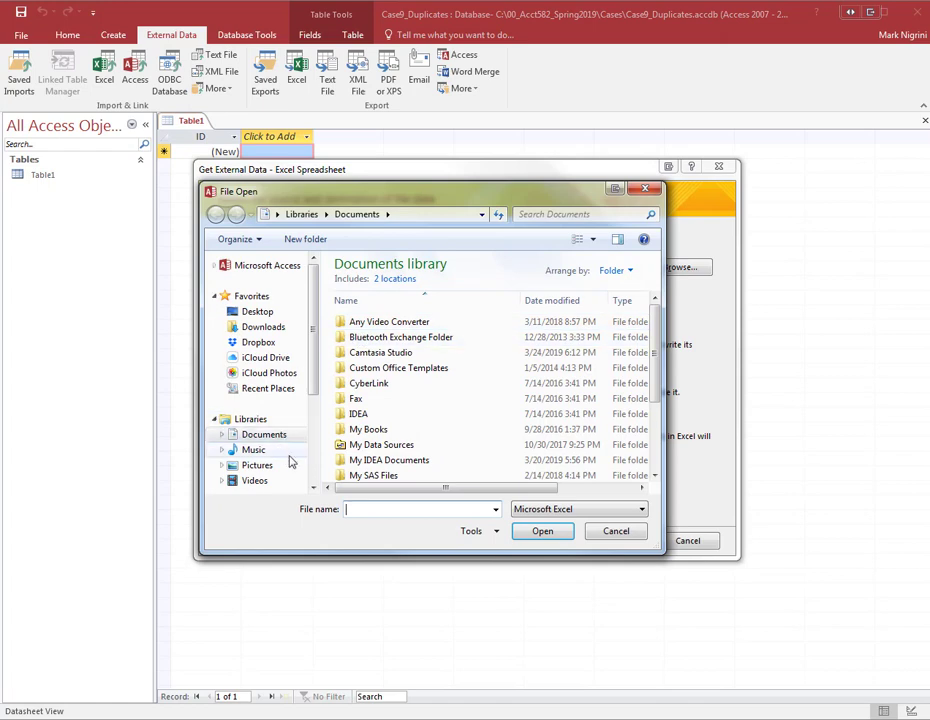
scroll(305, 470, "down", 3)
left_click(290, 382)
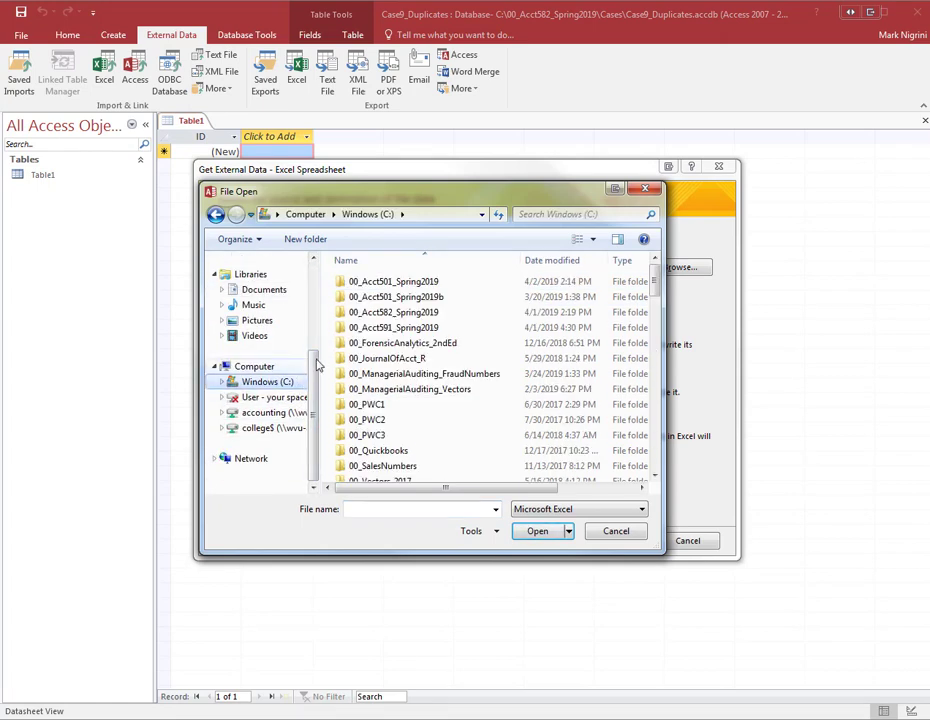
double_click(417, 312)
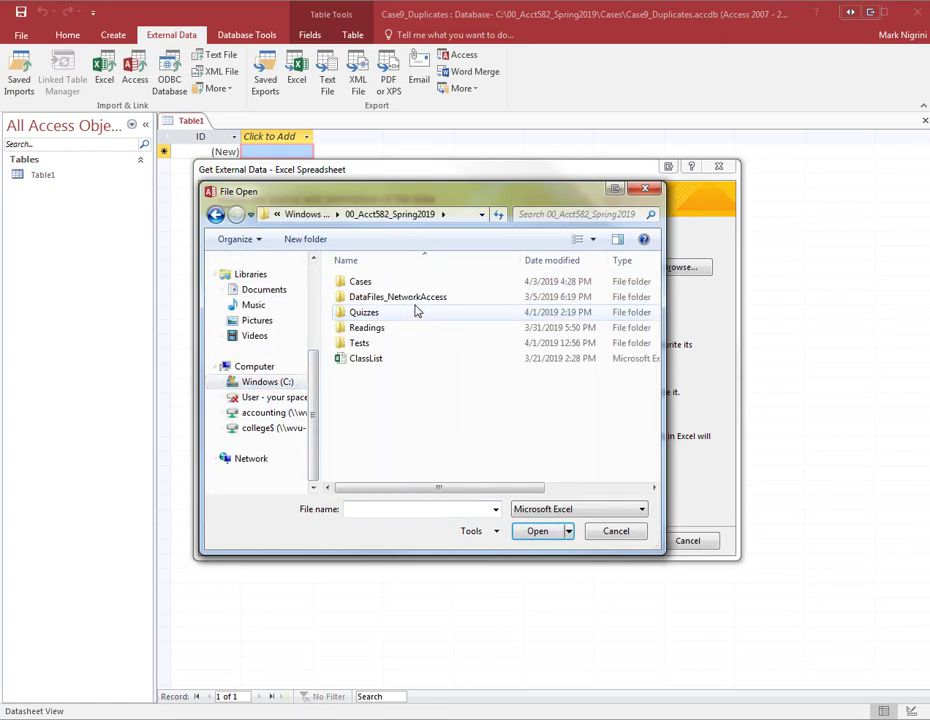
double_click(409, 284)
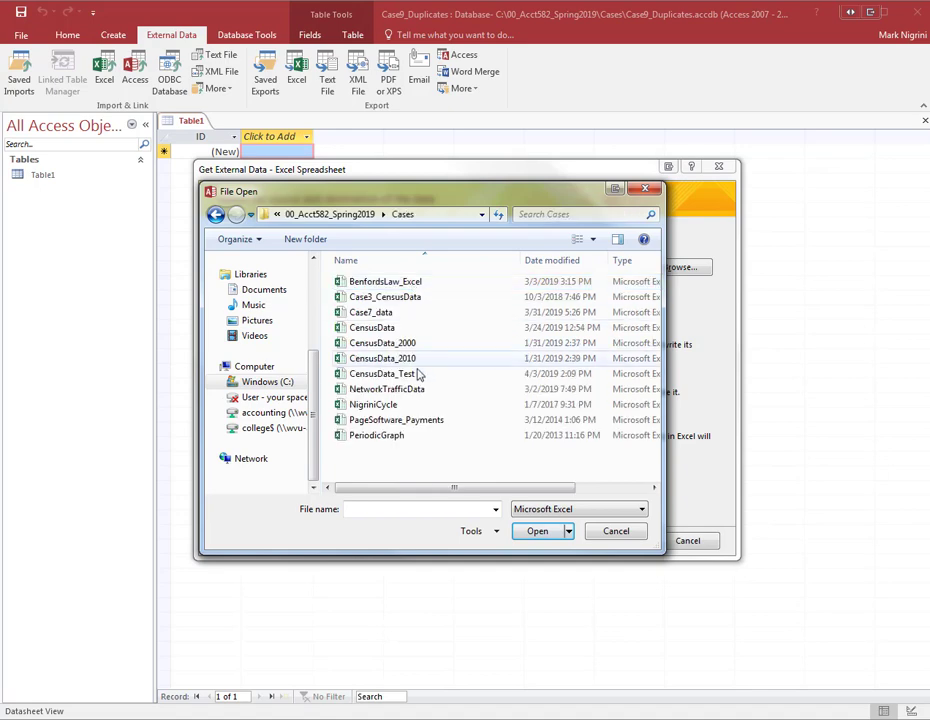
left_click(405, 329)
left_click(530, 531)
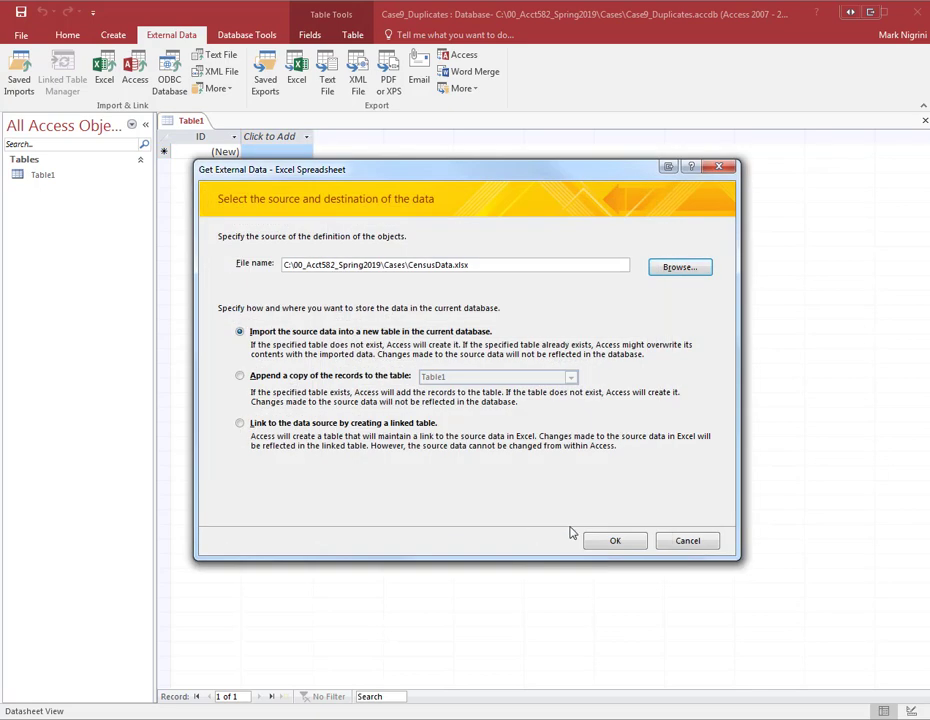
left_click(616, 543)
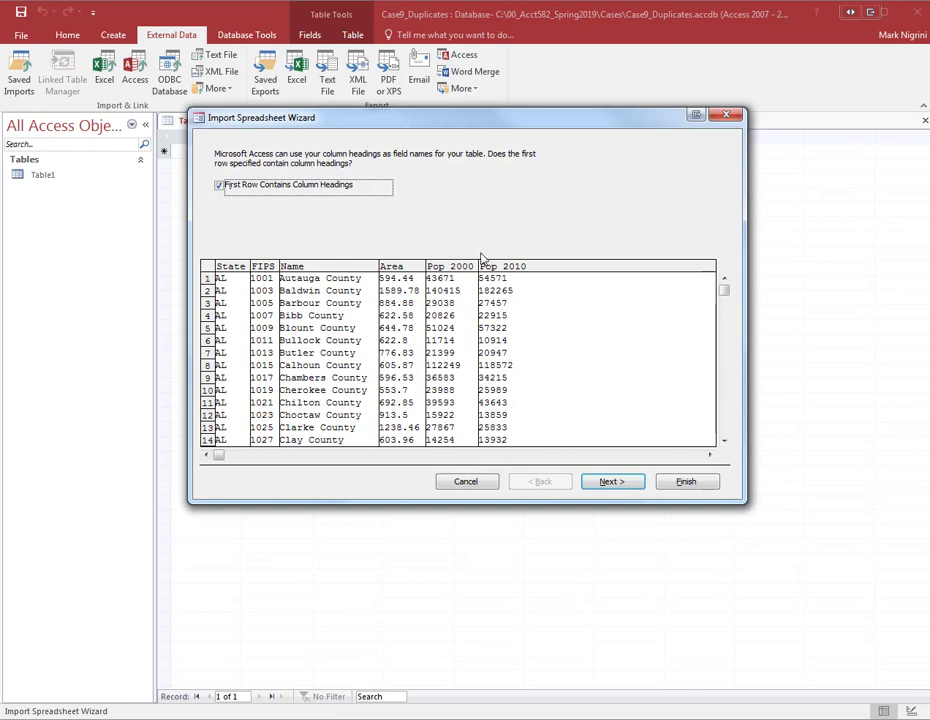
- Import the spreadsheet as table People with first-row headings and an Access-added primary key, checking both population fields, without saving the import steps
left_click(614, 483)
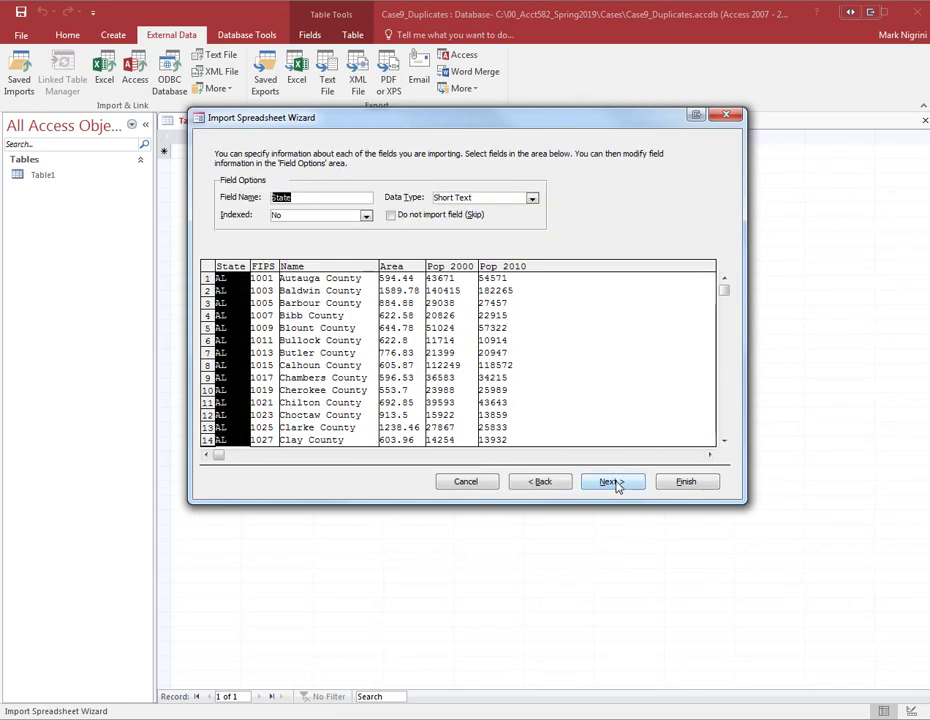
left_click(452, 280)
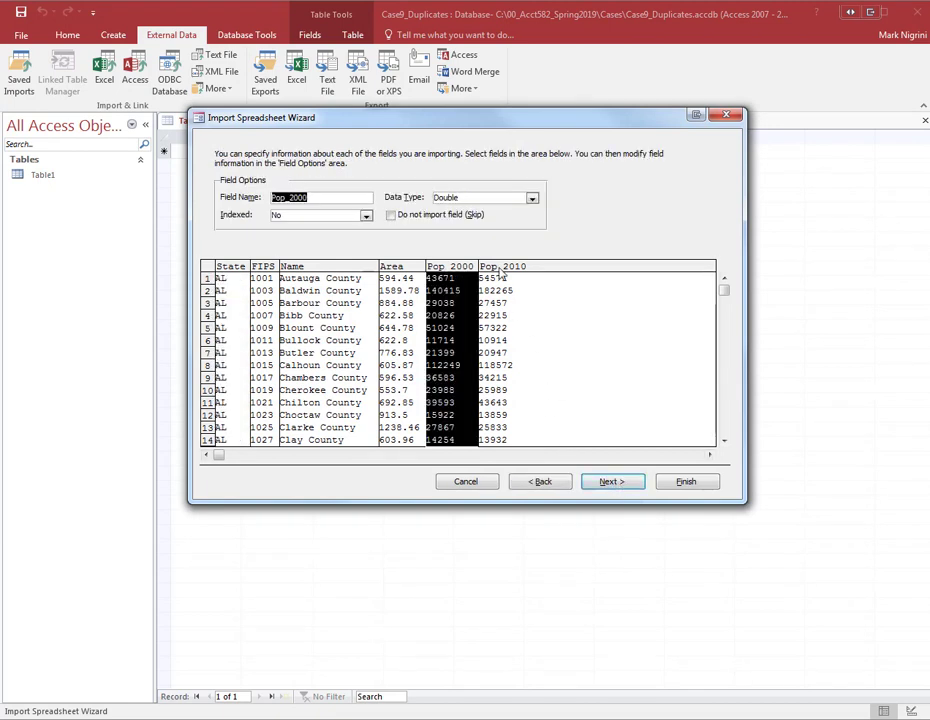
left_click(500, 278)
left_click(612, 483)
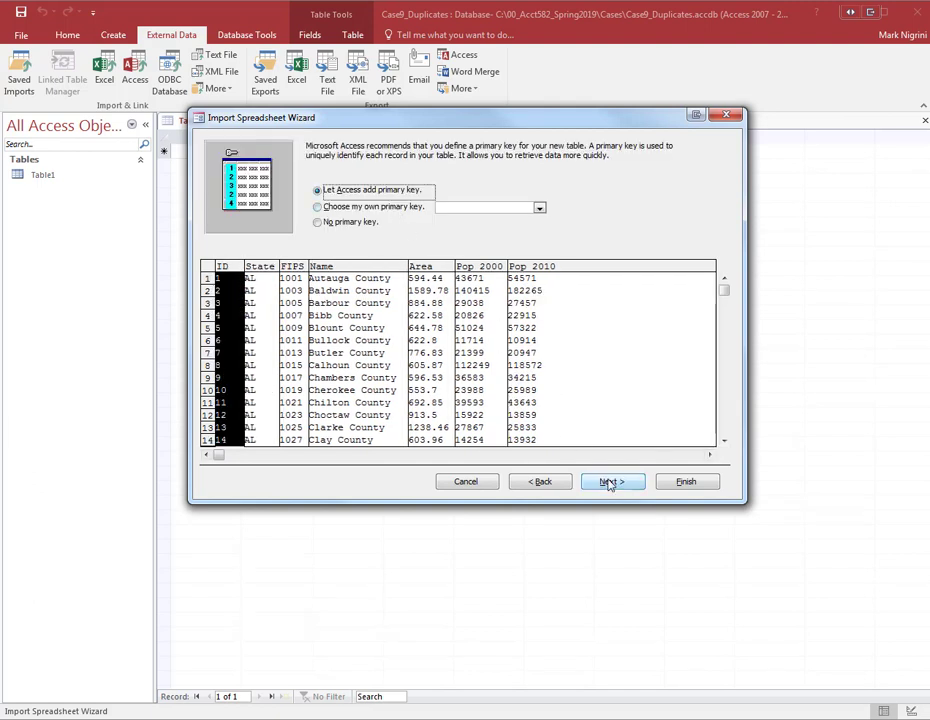
left_click(610, 482)
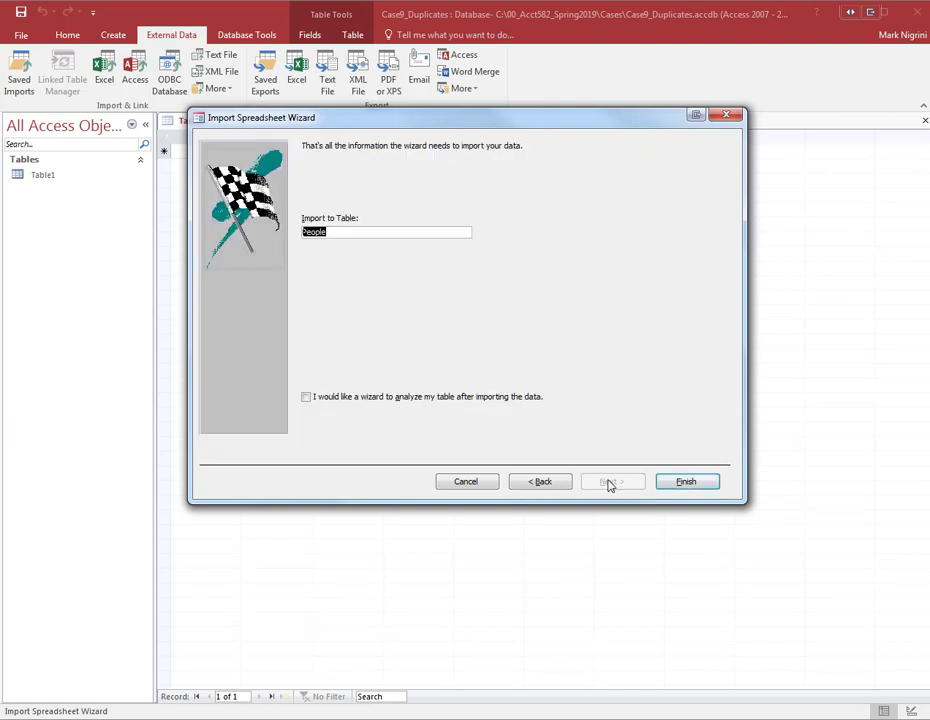
left_click(690, 487)
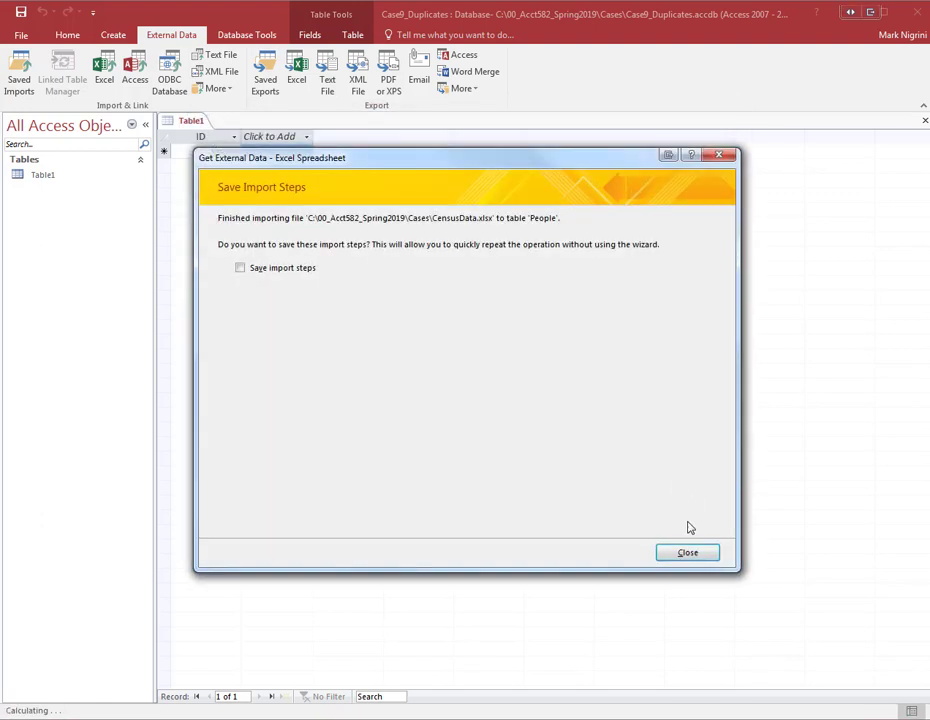
left_click(688, 554)
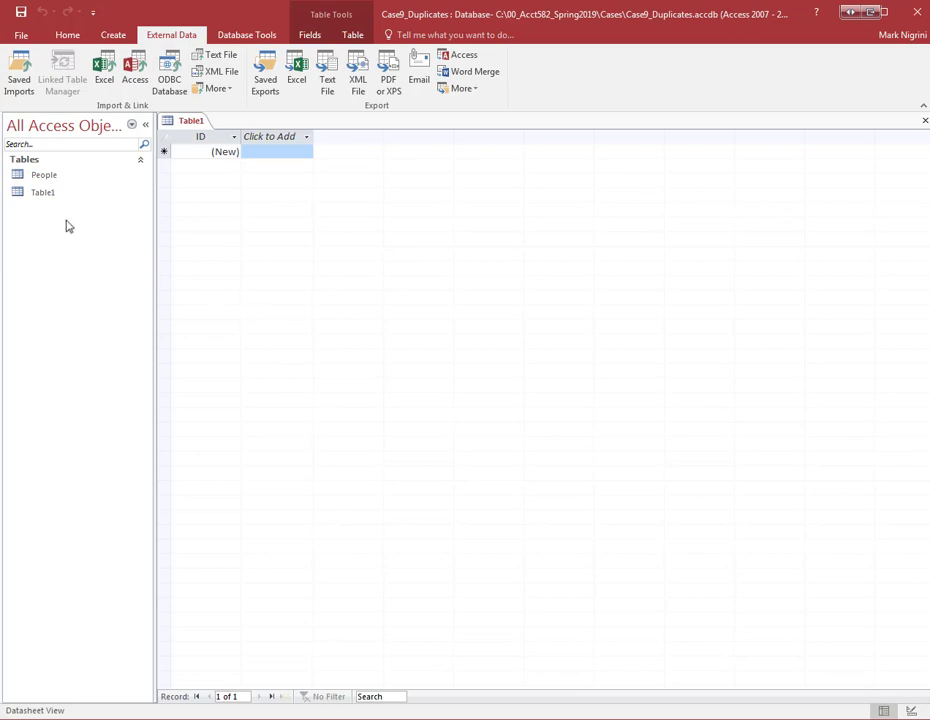
- Open the imported People table and close the empty Table1
double_click(70, 177)
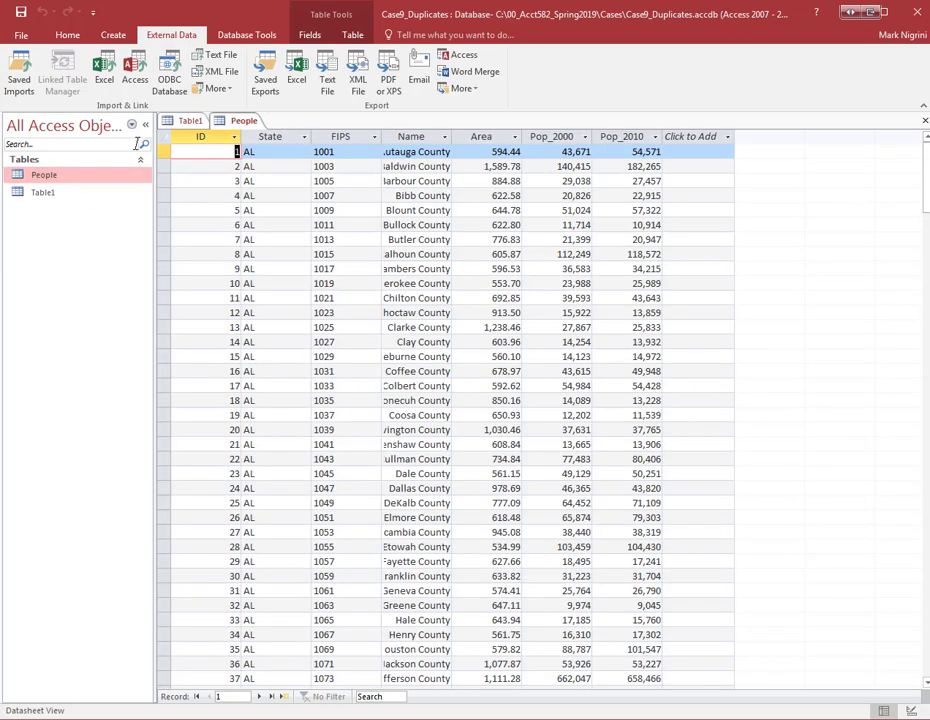
left_click(183, 125)
right_click(184, 128)
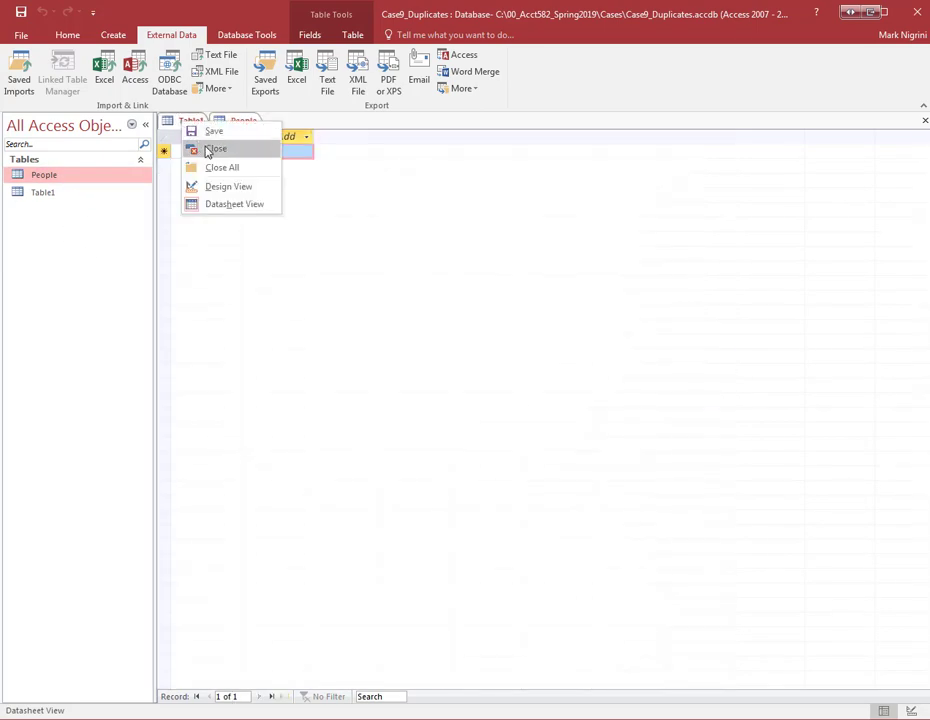
left_click(195, 147)
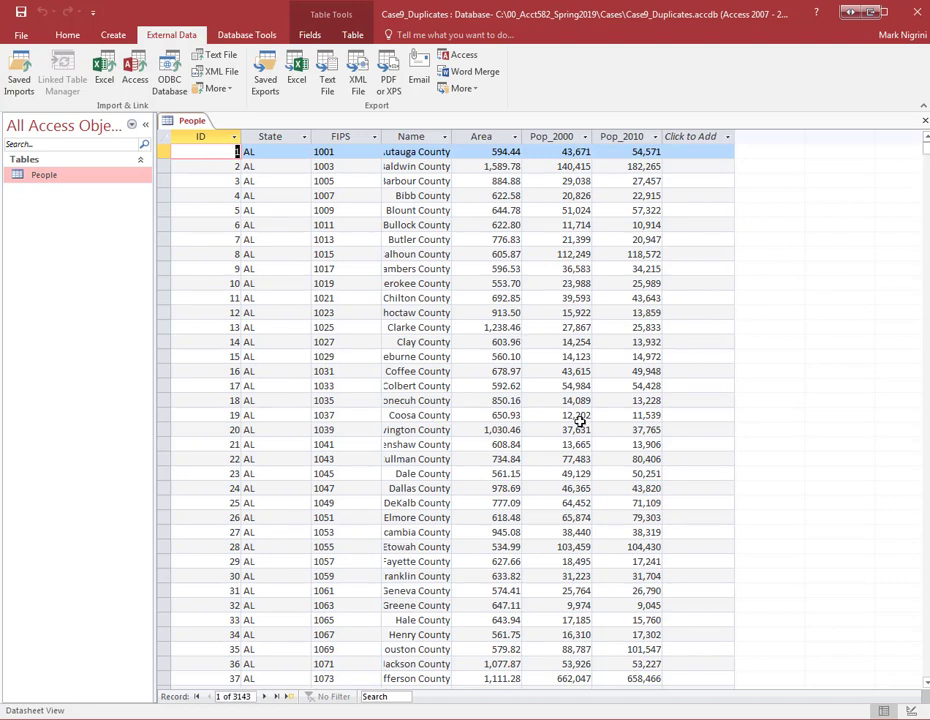
- Recheck the 2010 population requirement and the State, Population 2010 headings in the Word case document, and return to Access
key("alt+Tab")
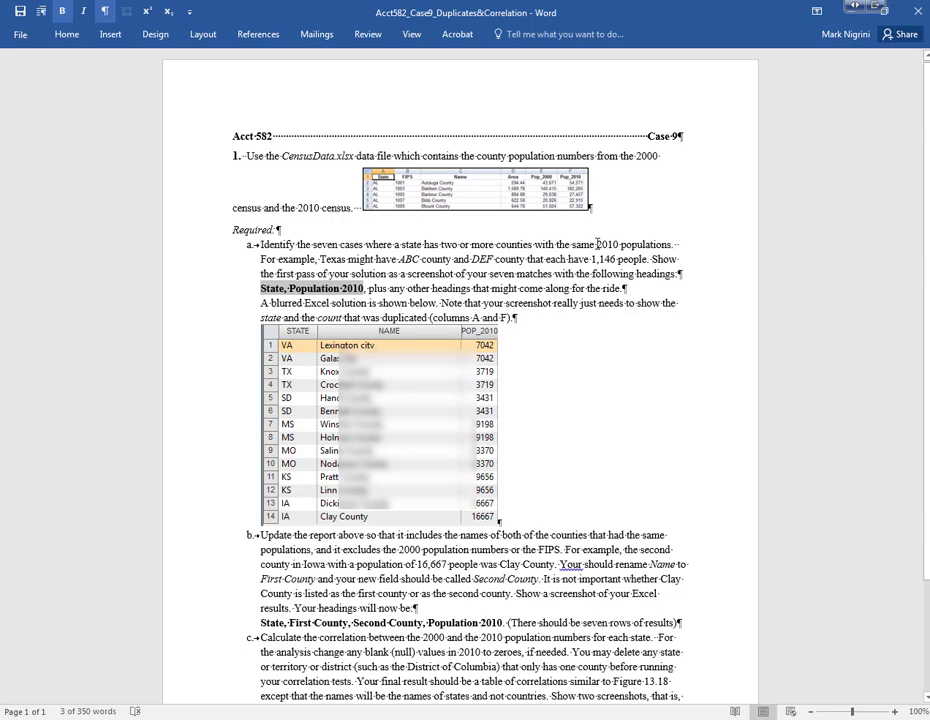
double_click(600, 244)
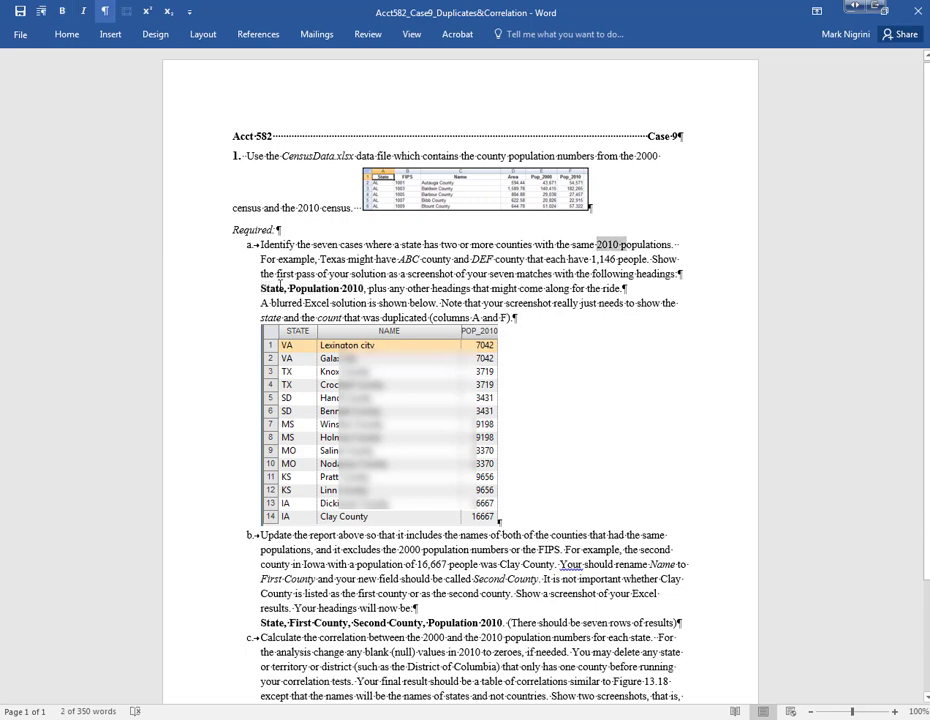
left_click_drag(261, 288, 315, 288)
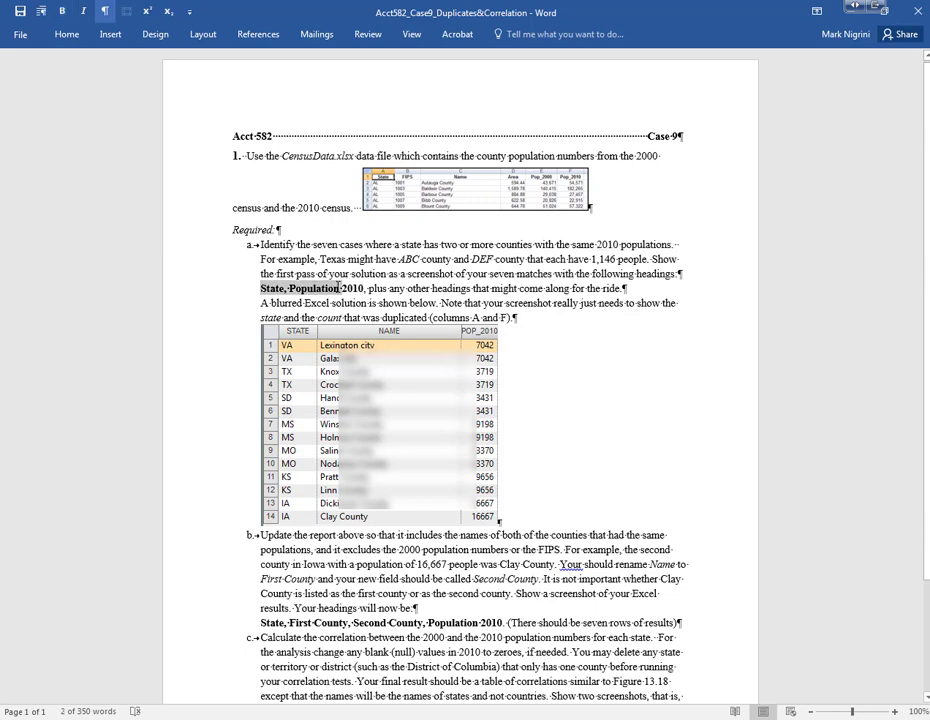
key("ctrl+shift+Right")
key("alt+Tab")
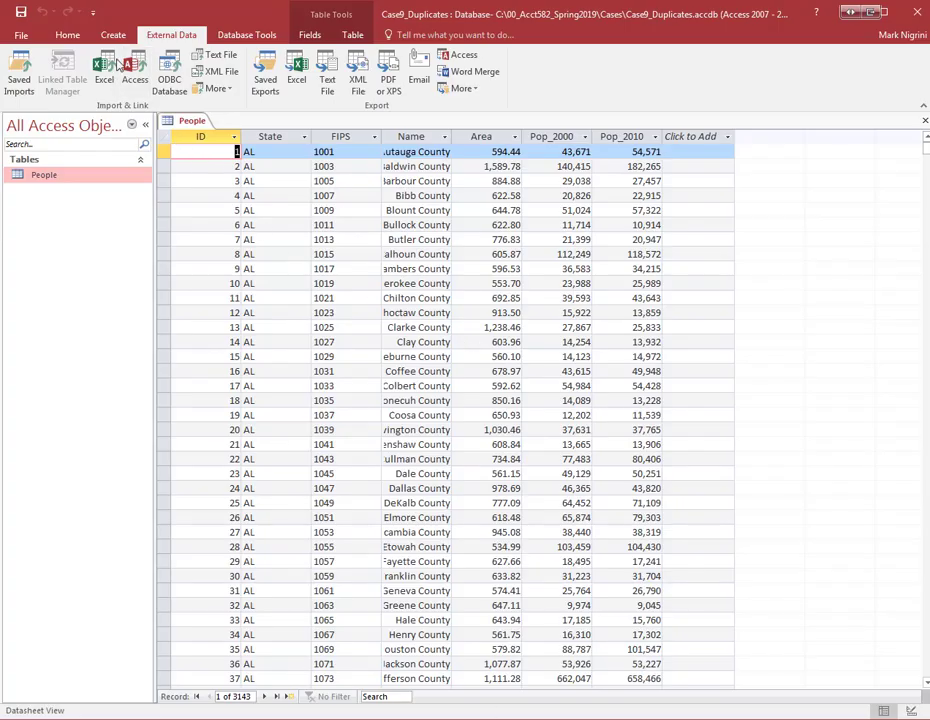
- Create a new design-view query based on the People table and enlarge its field grid area
left_click(113, 35)
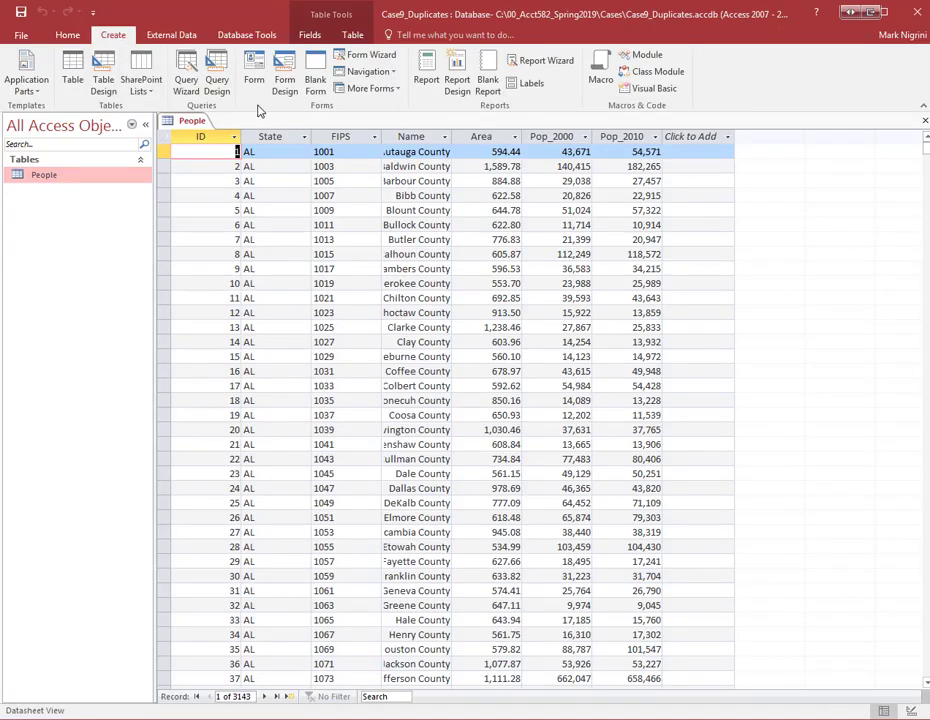
left_click(217, 82)
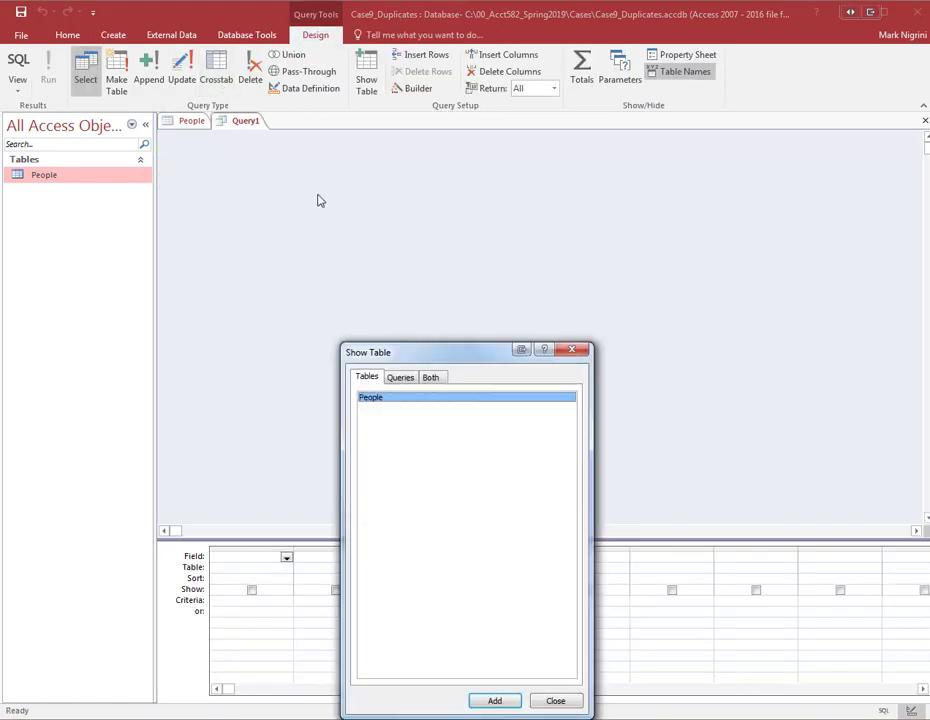
left_click(507, 704)
left_click(556, 704)
left_click_drag(546, 540, 517, 318)
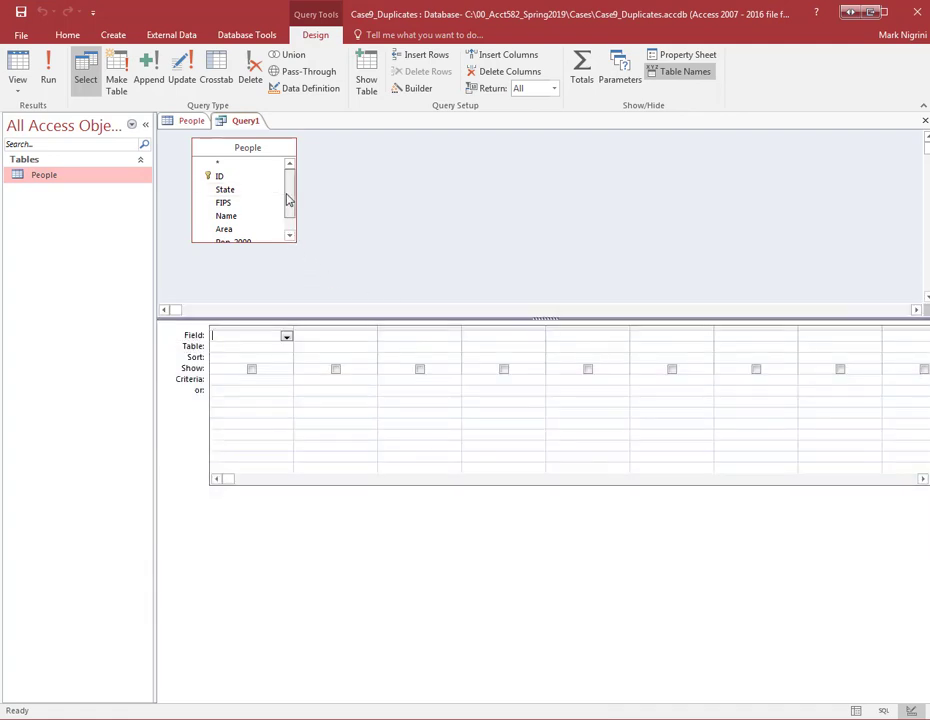
- Add the State field once and the Pop_2010 field twice to the query grid
mouse_move(290, 198)
left_mouse_down()
mouse_move(290, 210)
mouse_move(289, 183)
left_mouse_up()
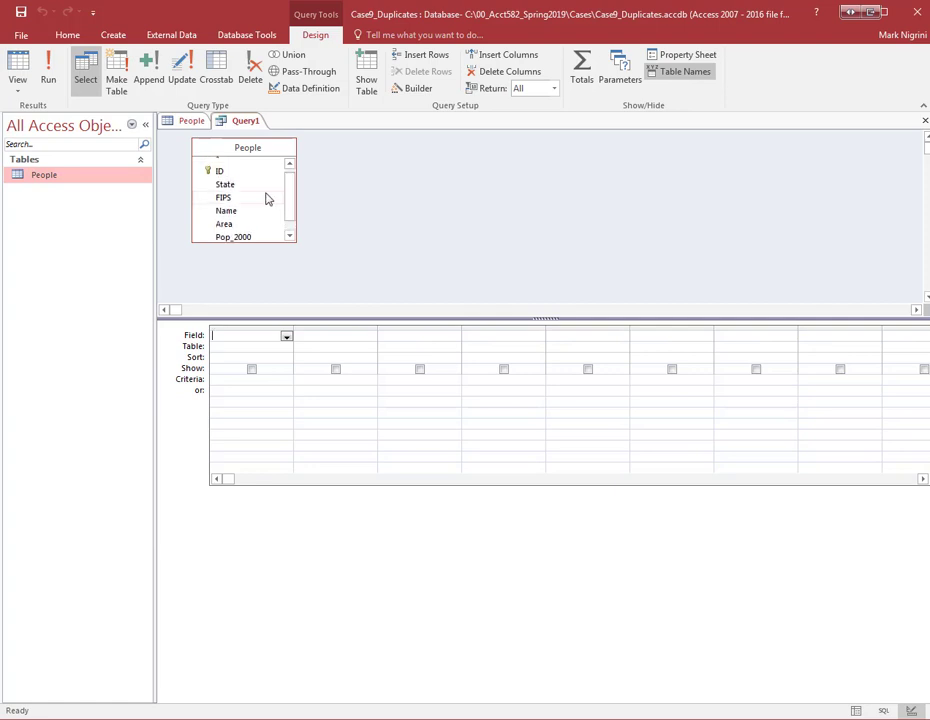
left_click(248, 192)
double_click(248, 192)
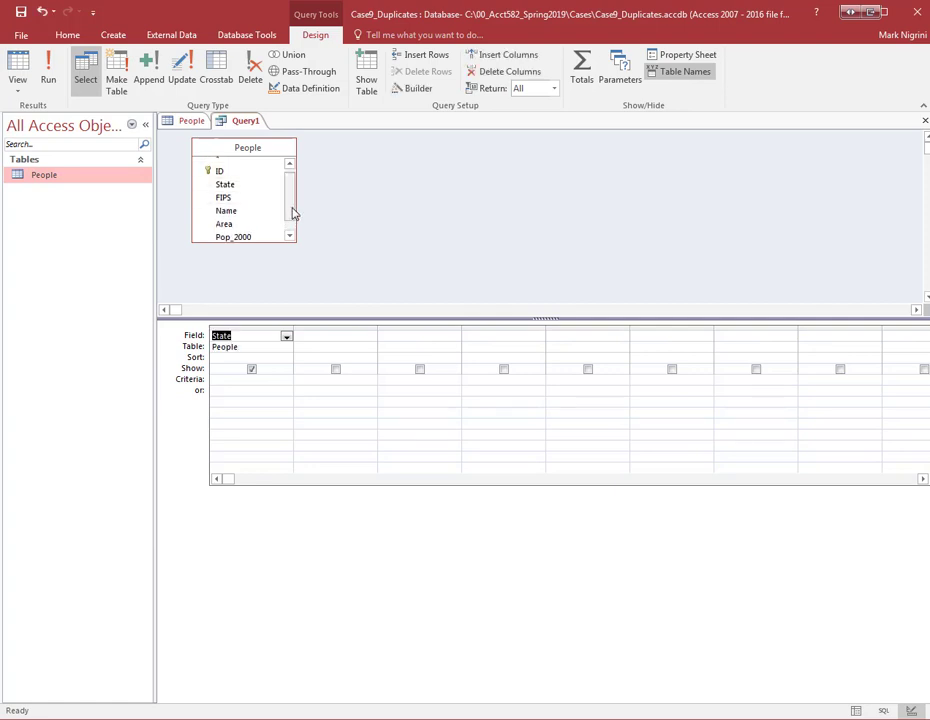
left_click_drag(292, 212, 292, 220)
double_click(261, 238)
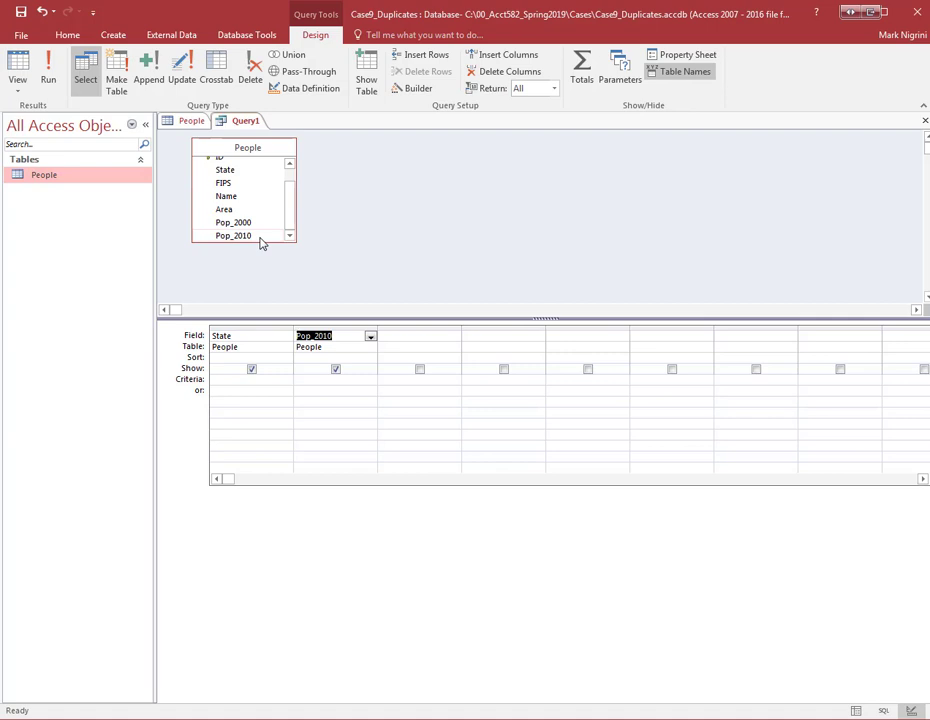
double_click(260, 240)
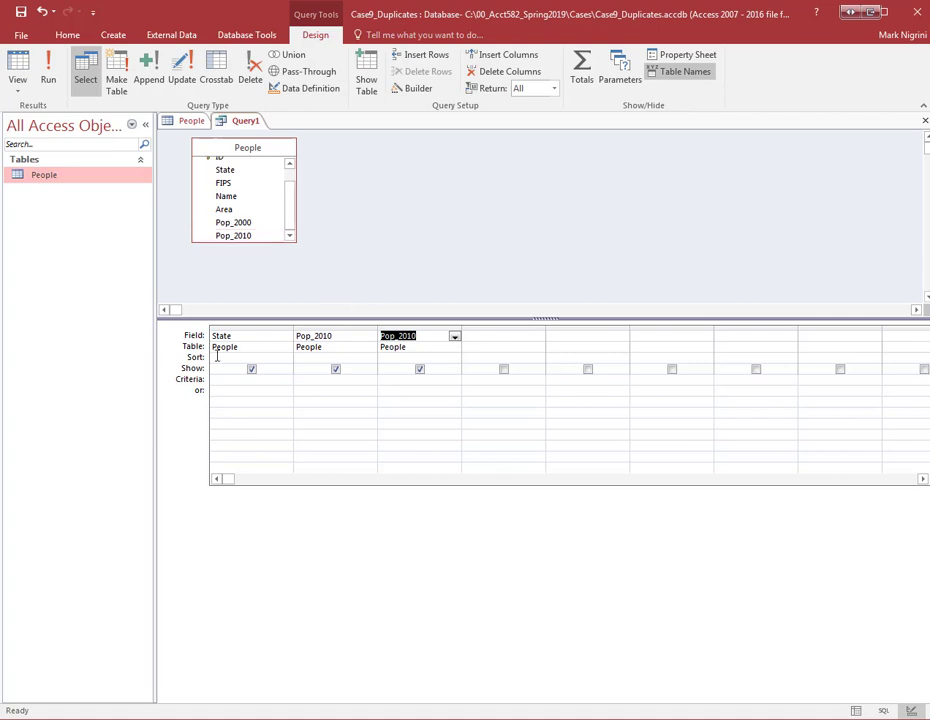
- Turn on totals for the query, set the second Pop_2010 column to Count, and give it the criterion 2
left_click(581, 67)
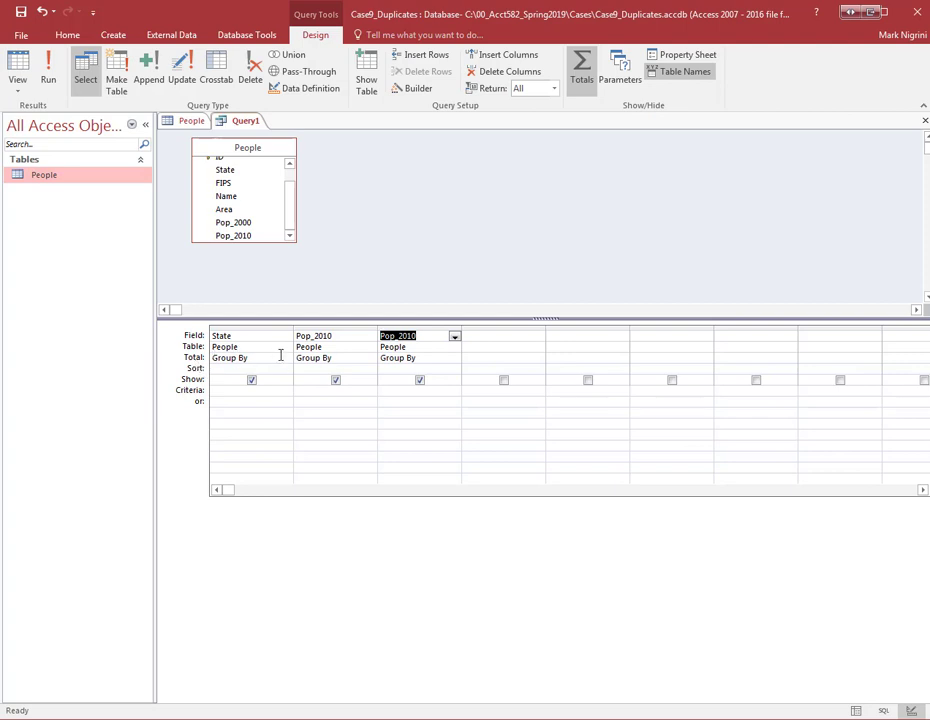
left_click(445, 359)
left_click(455, 359)
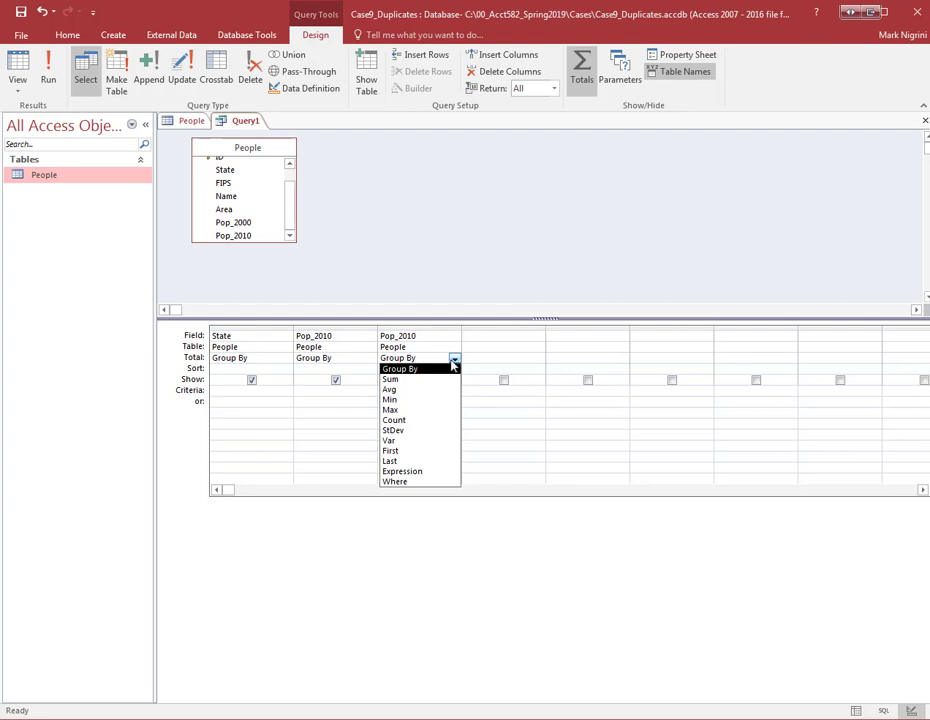
left_click(421, 420)
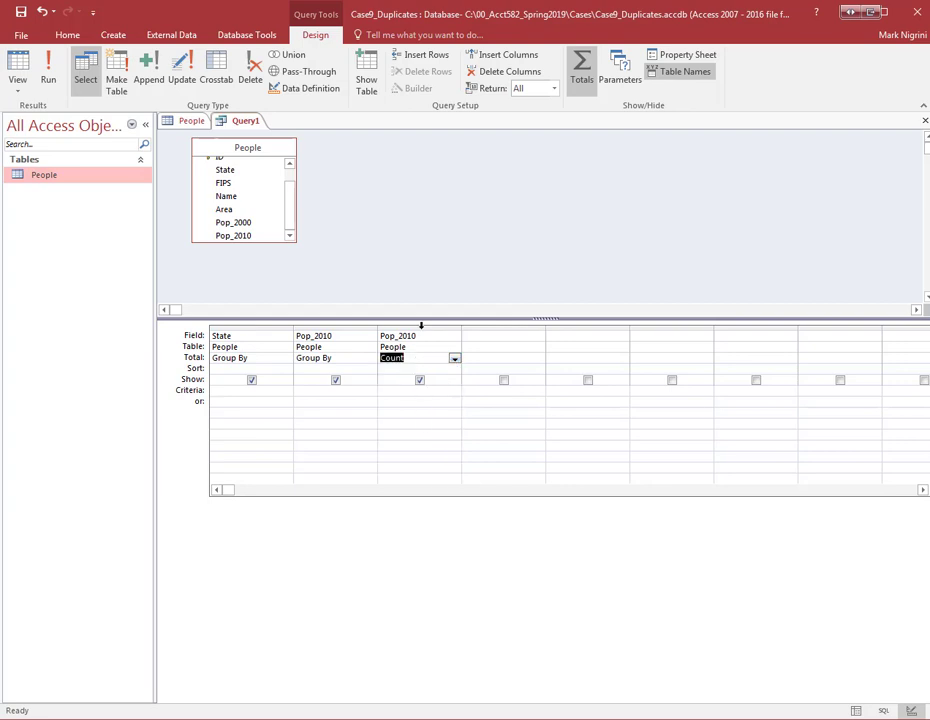
left_click(406, 390)
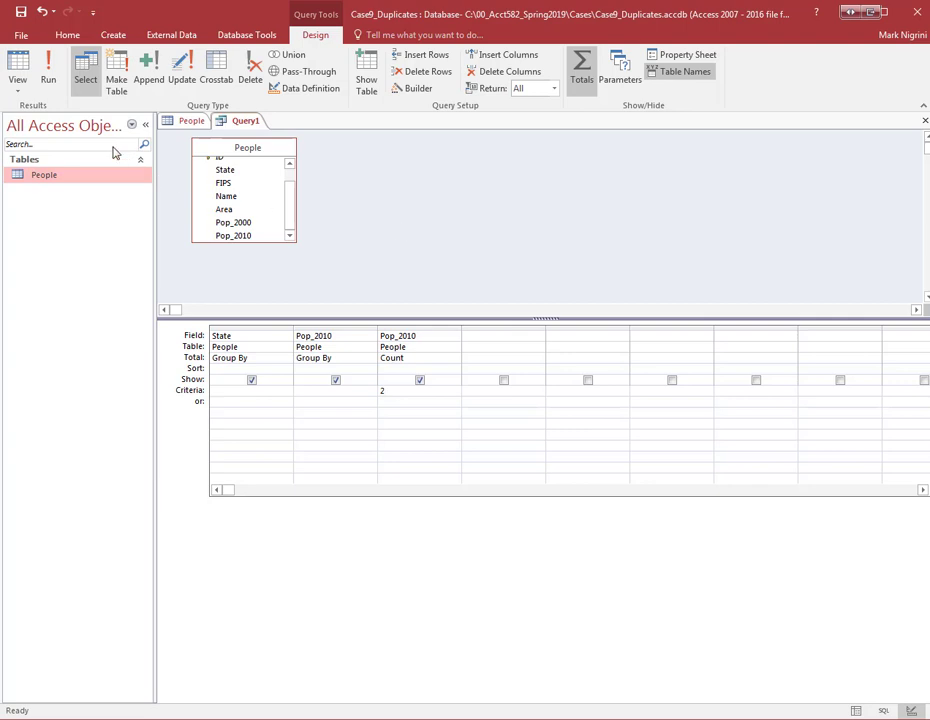
- Run the query and compare its results with the part a requirement in the Word case document, returning to Access
left_click(48, 72)
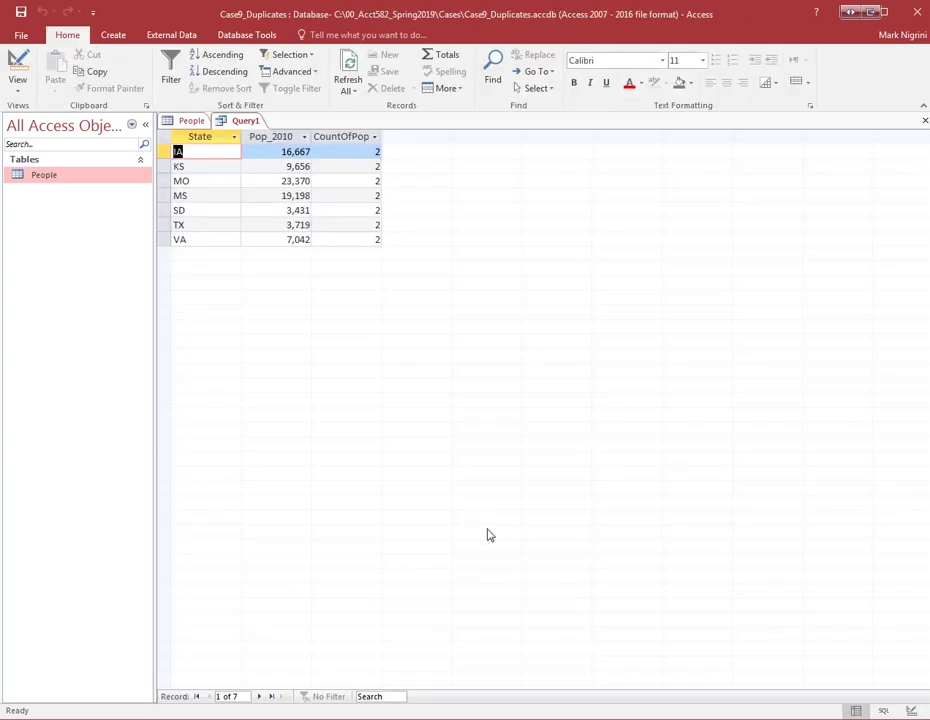
key("alt+Tab")
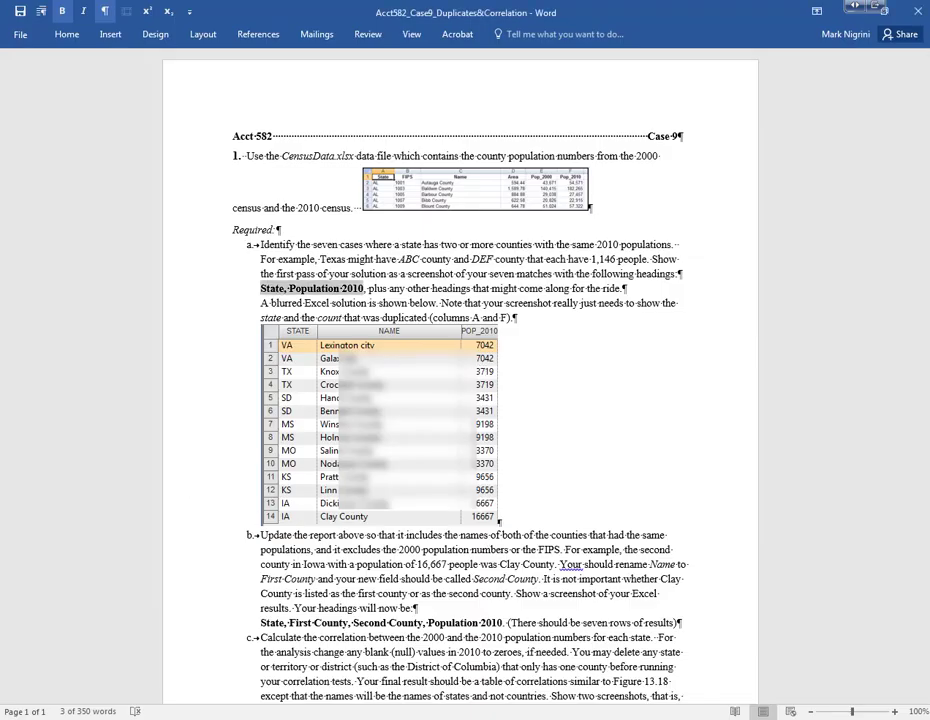
key("alt+Tab")
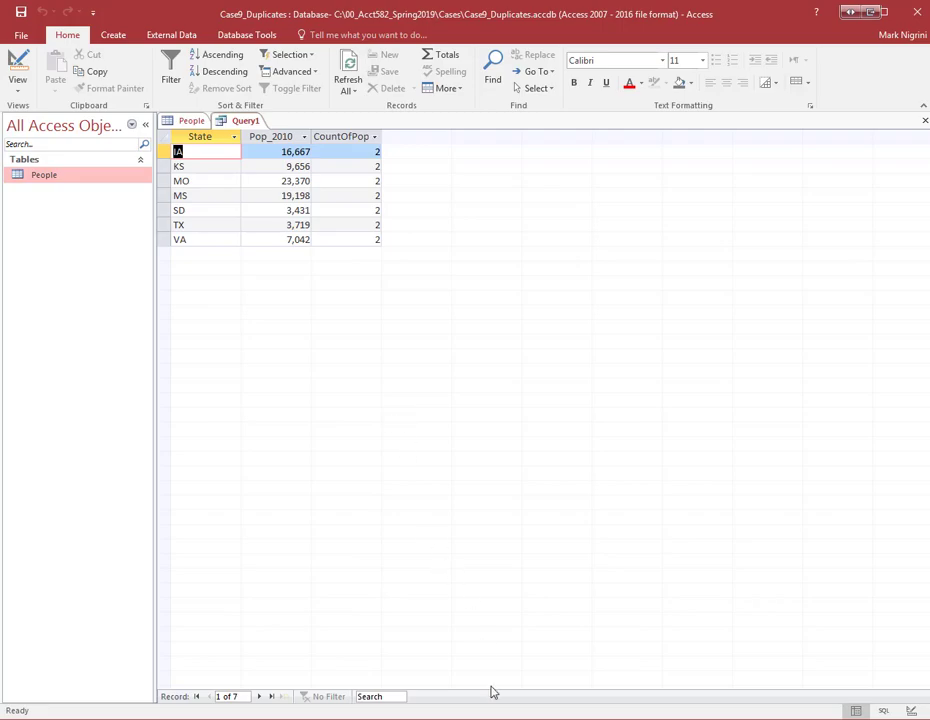
key("alt+Tab")
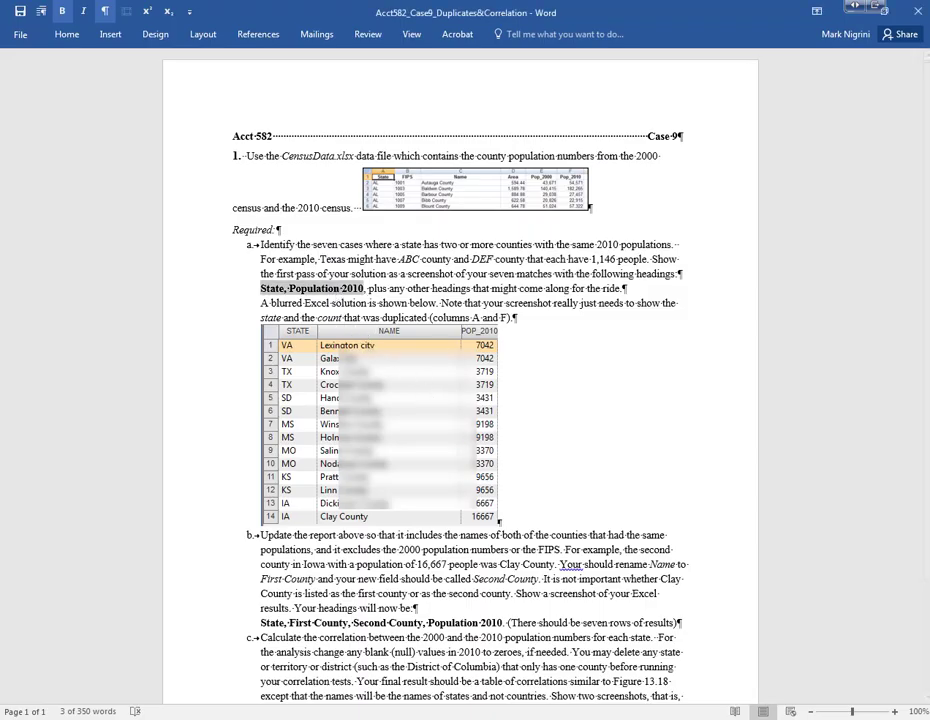
key("alt+Tab")
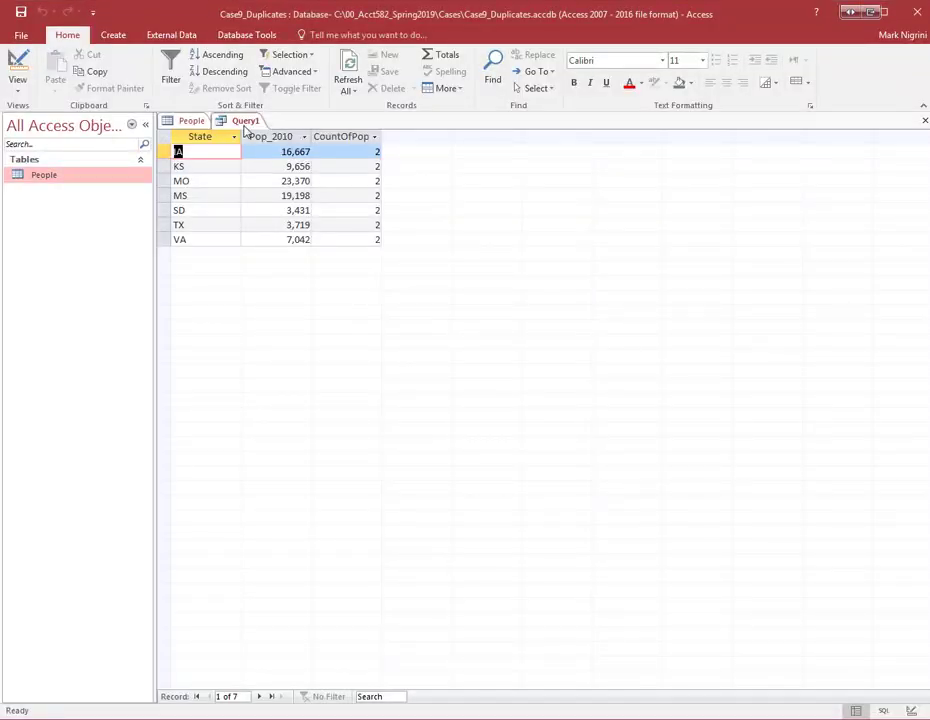
- Return the query to design view and give the first Pop_2010 column the heading Population 2010
right_click(245, 124)
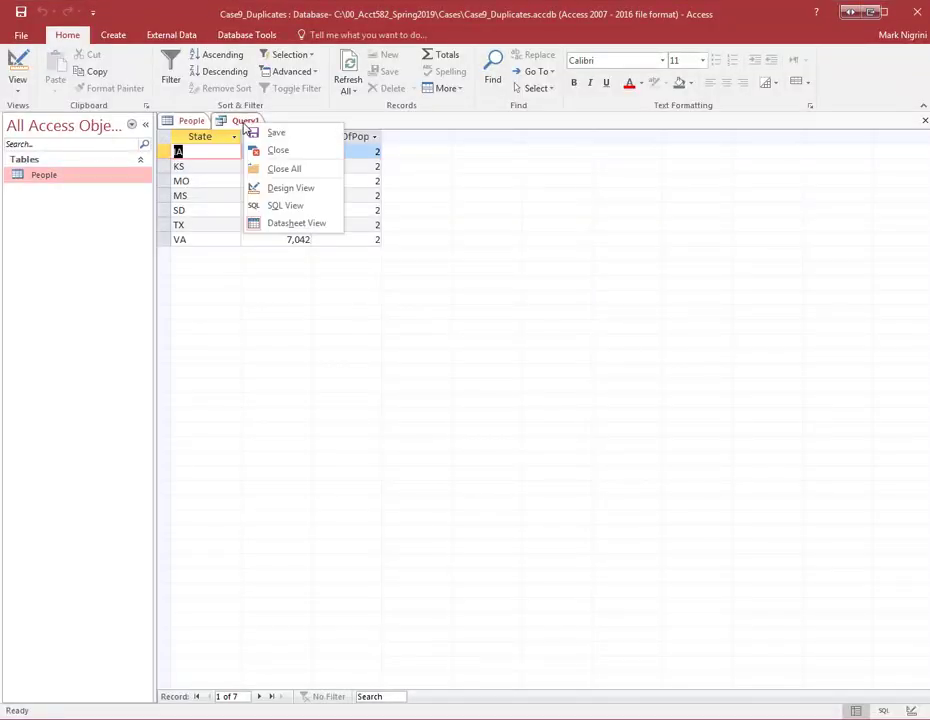
left_click(299, 189)
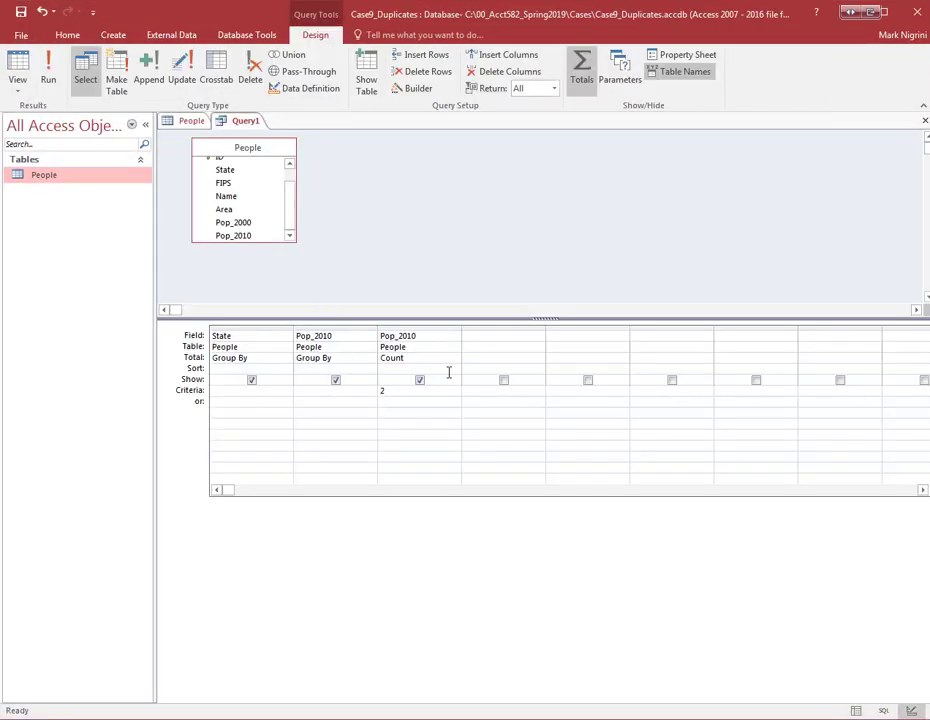
left_click(297, 337)
type("Population 201")
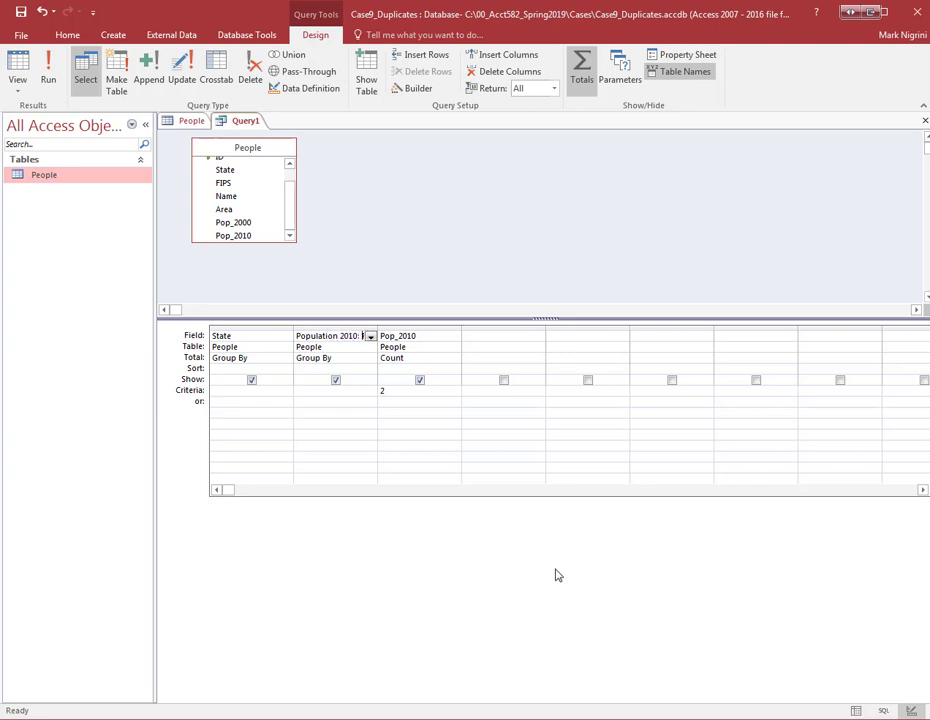
- Open the Population 2010 field expression in the Zoom box, set its font size to 20, and confirm the expression
right_click(349, 339)
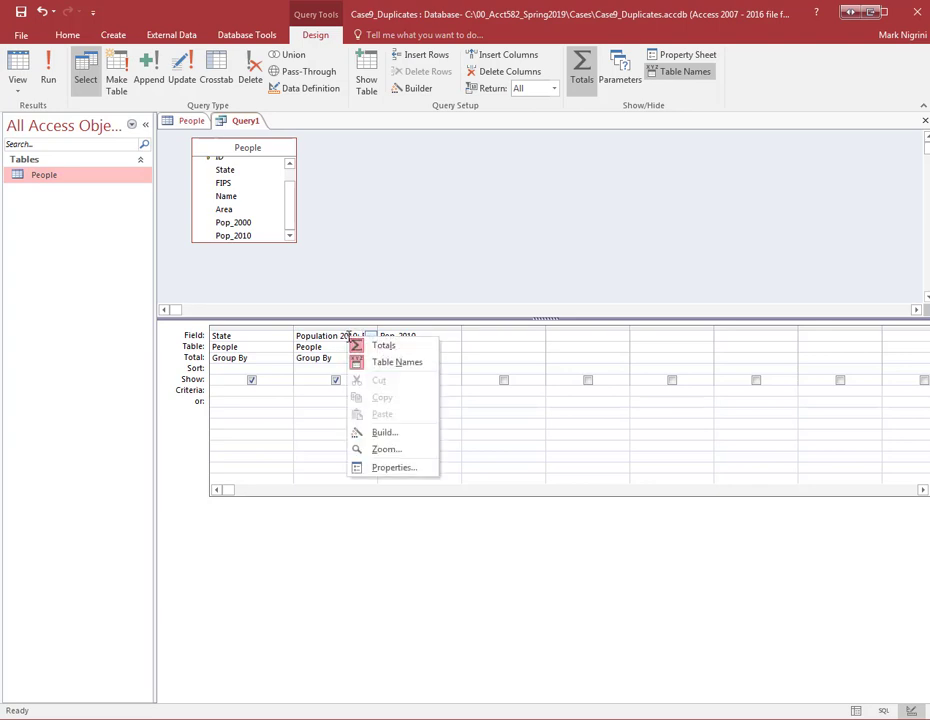
left_click(380, 451)
left_click(615, 351)
left_click(586, 399)
left_click(586, 399)
left_click(586, 399)
left_click(553, 389)
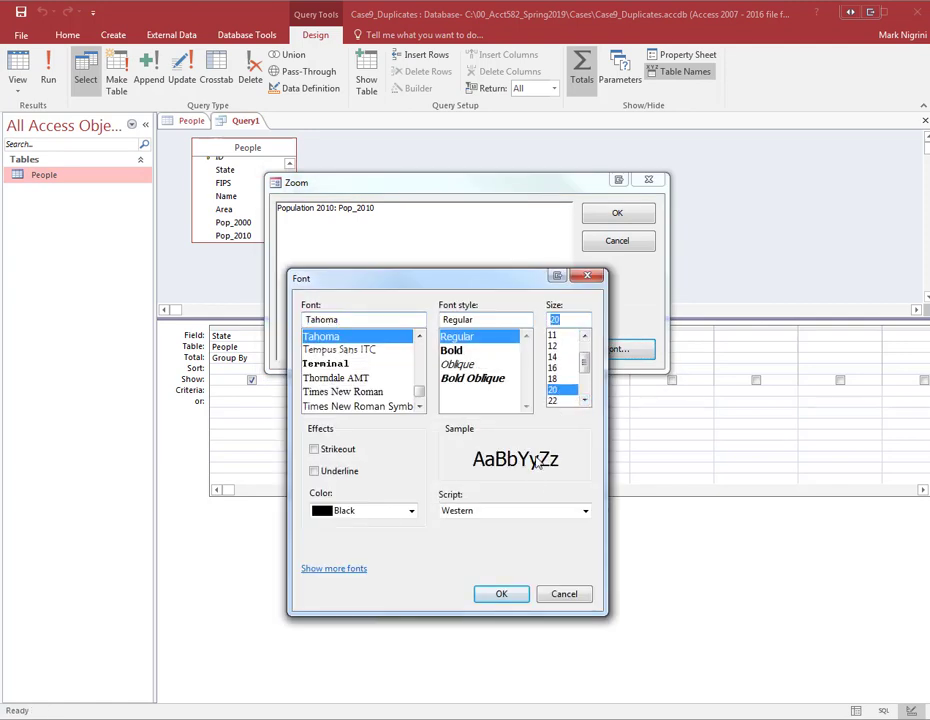
left_click(515, 593)
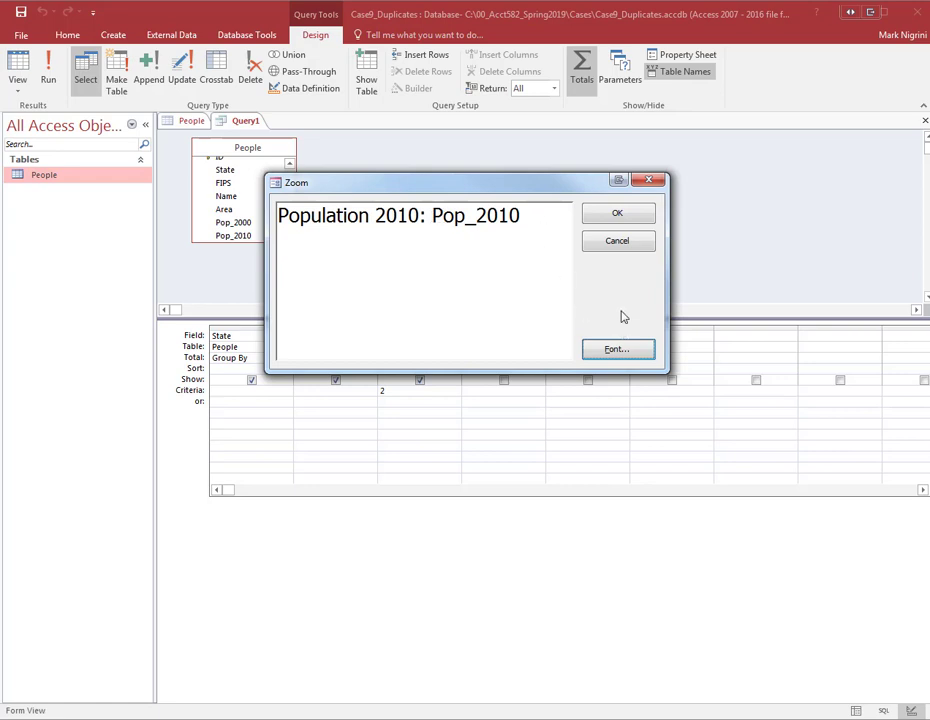
left_click(618, 215)
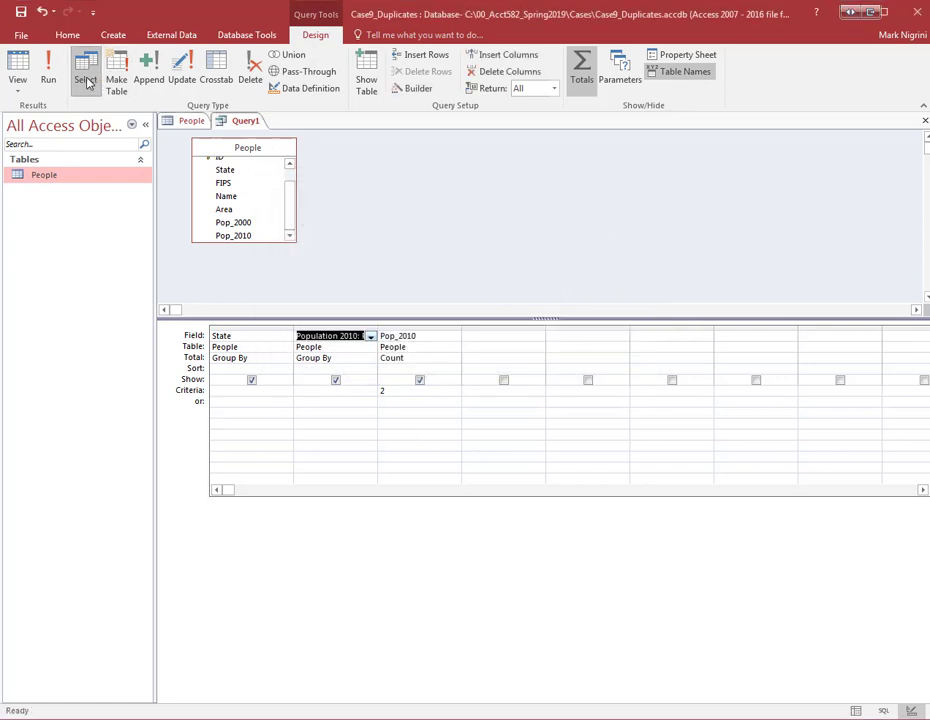
- Run the query and widen the Population 2010 column to fit its full heading
left_click(45, 66)
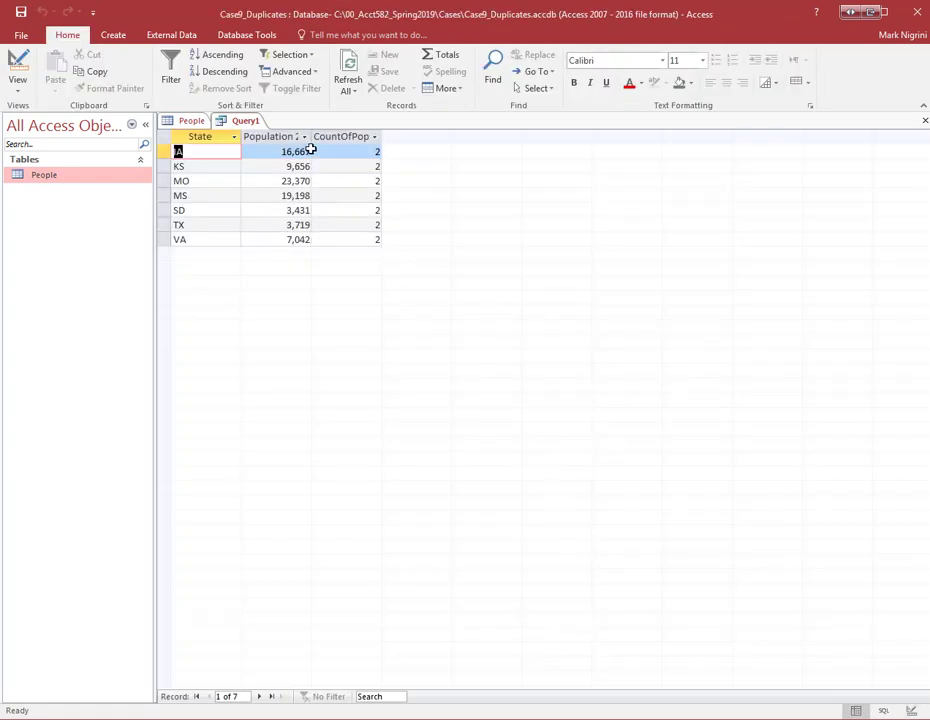
left_click_drag(310, 136, 341, 136)
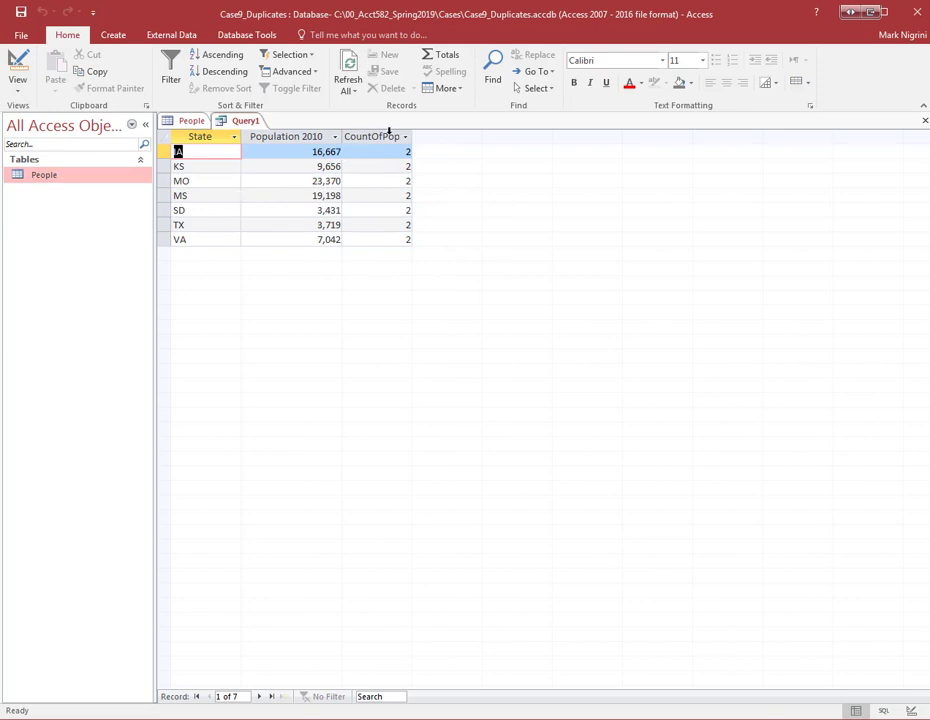
- Save the query as qry_Case9_a and close it
right_click(242, 123)
left_click(270, 133)
type("q")
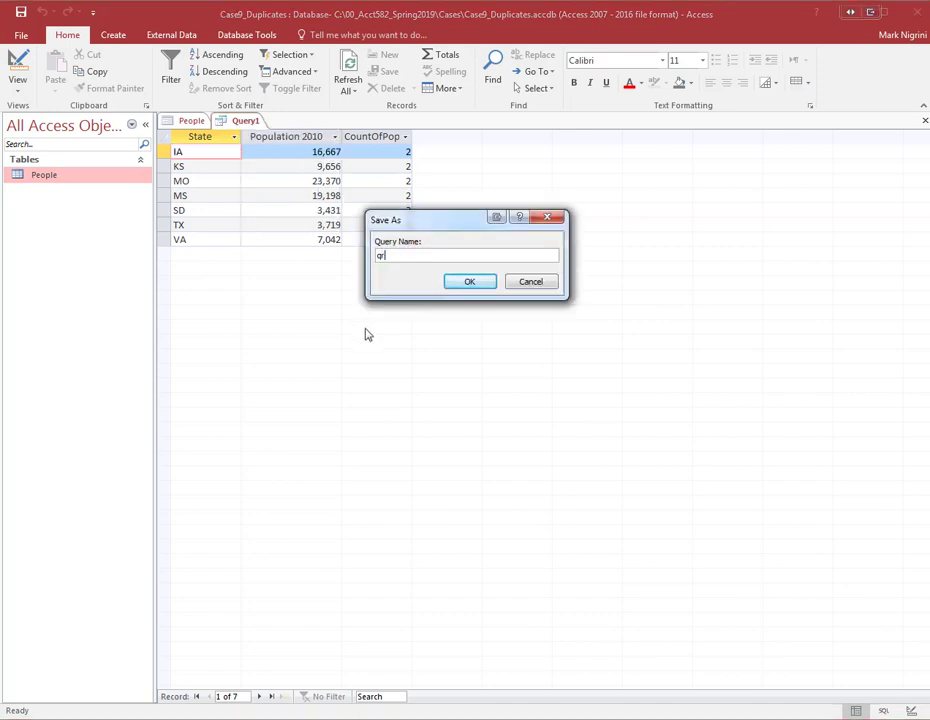
type("ry_Case9_a")
left_click(472, 284)
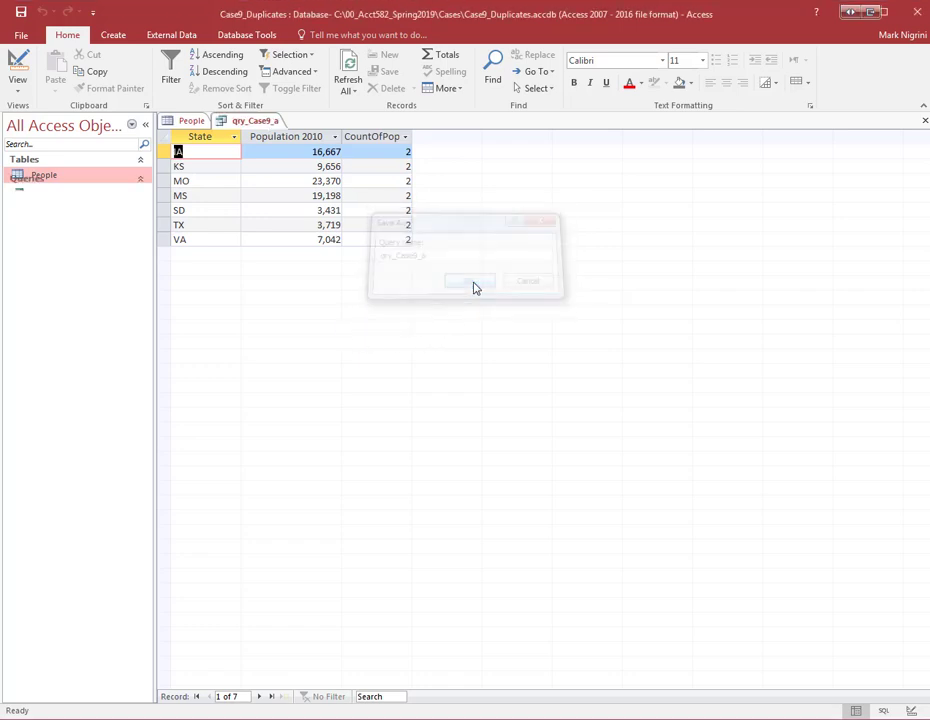
right_click(255, 125)
left_click(288, 151)
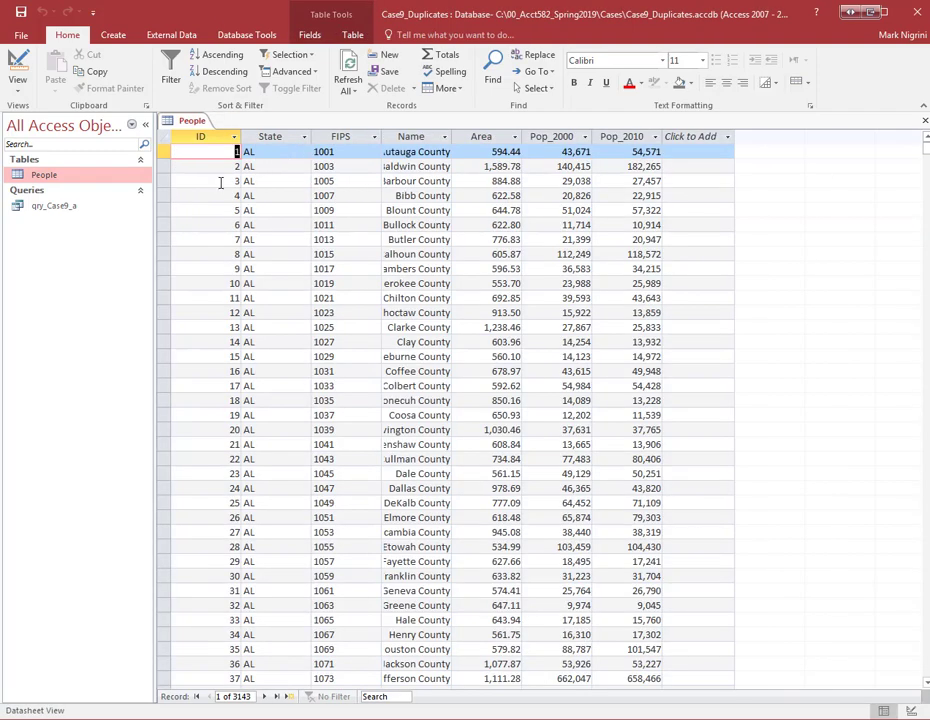
- Create another design-view query based on the People table and enlarge its field grid area
left_click(88, 209)
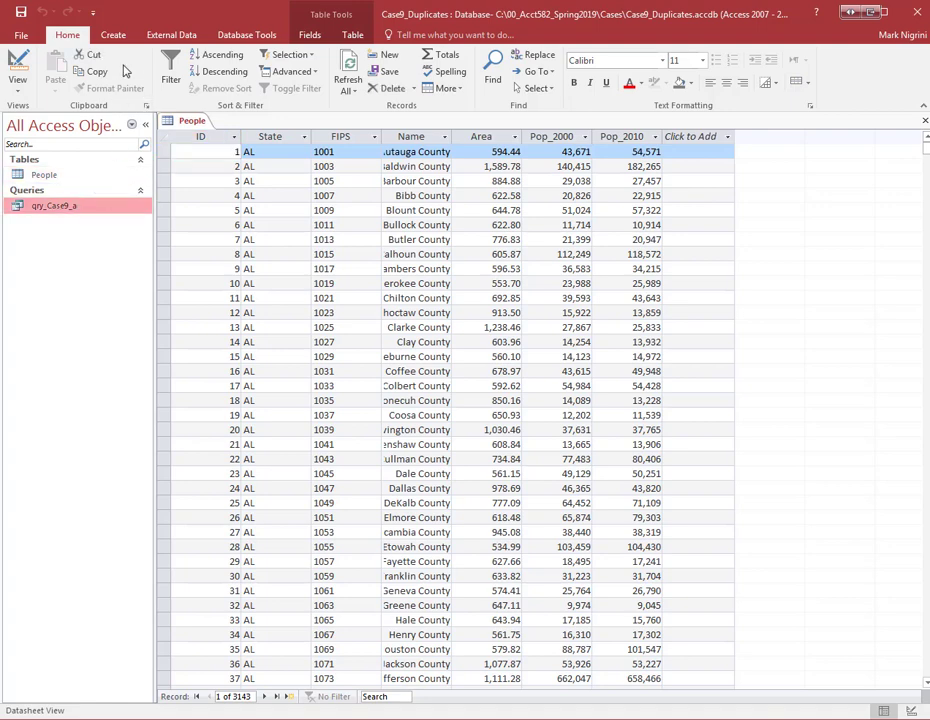
left_click(114, 36)
left_click(217, 82)
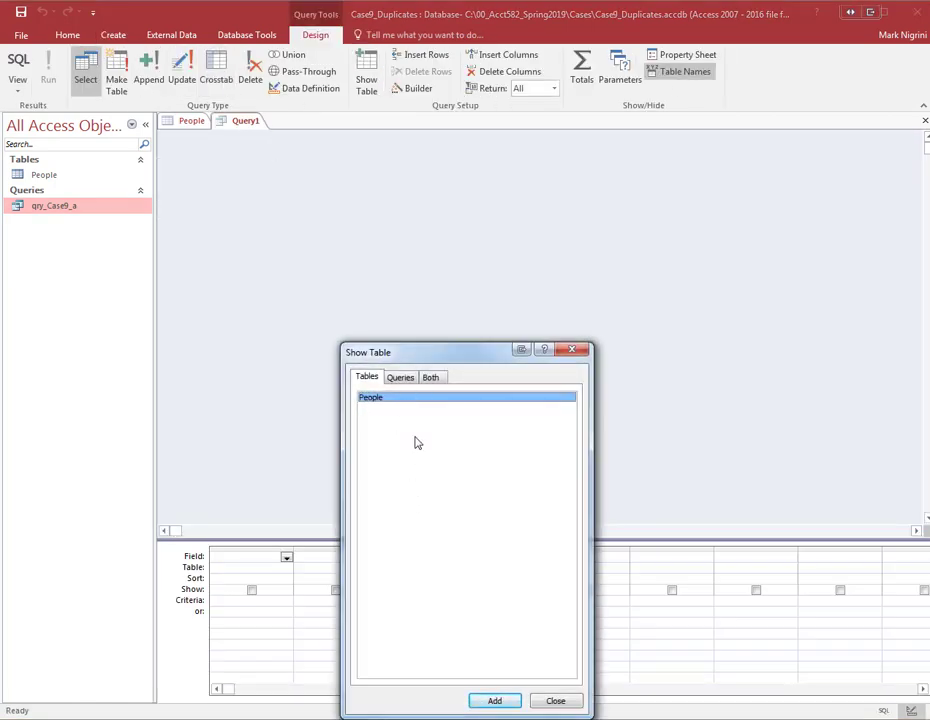
left_click(499, 703)
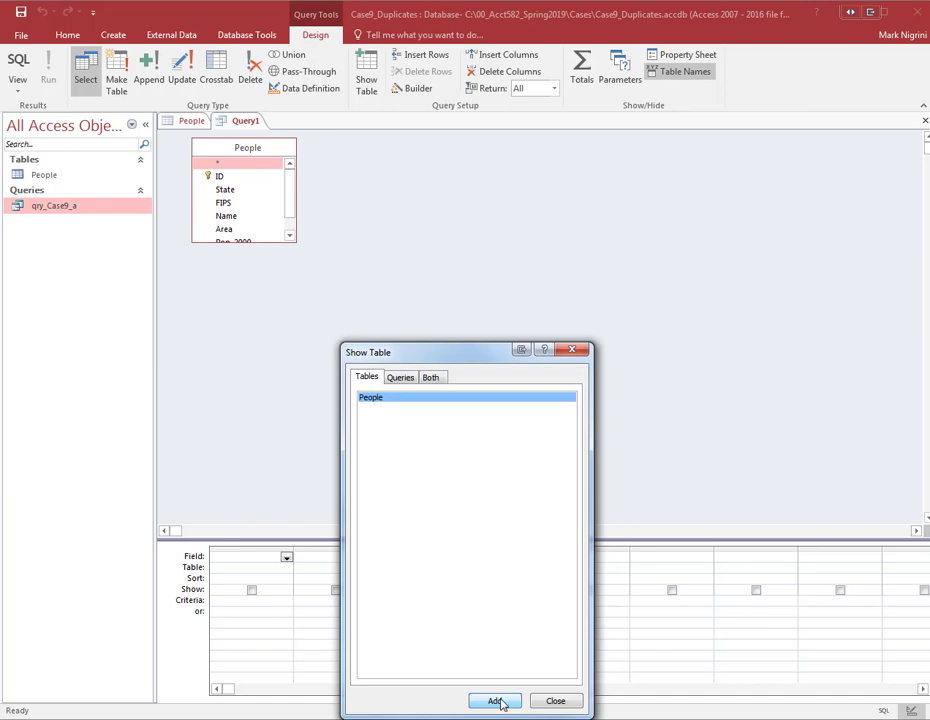
left_click(556, 703)
left_click_drag(531, 541, 531, 307)
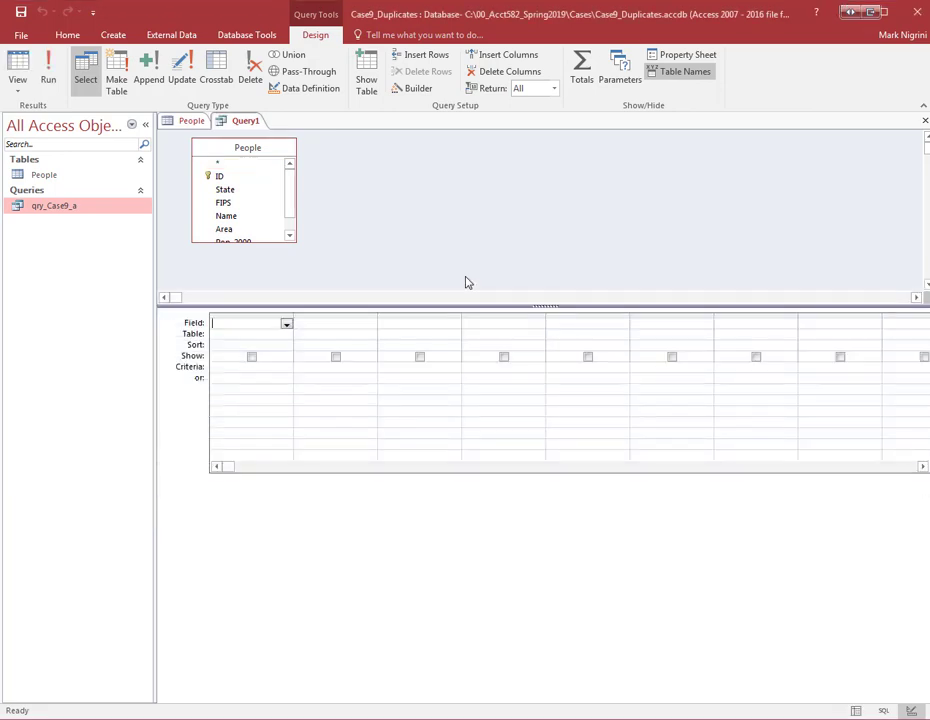
- Add the State field once and the Pop_2010 field twice to the new query's grid
scroll(290, 200, "down", 1)
scroll(290, 195, "up", 1)
double_click(225, 180)
scroll(286, 200, "down", 1)
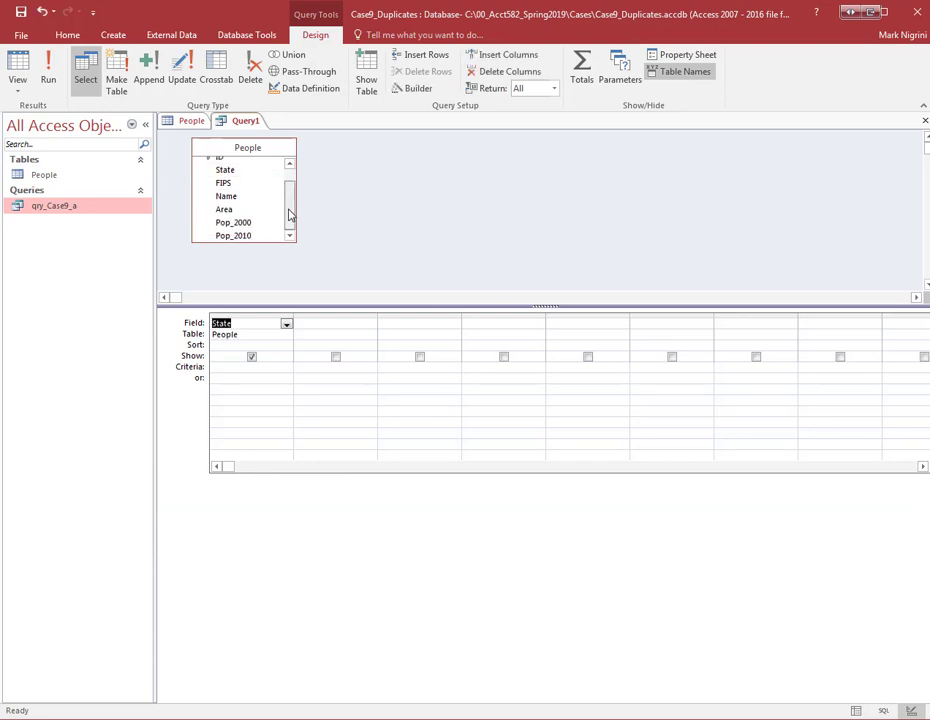
double_click(233, 236)
double_click(250, 238)
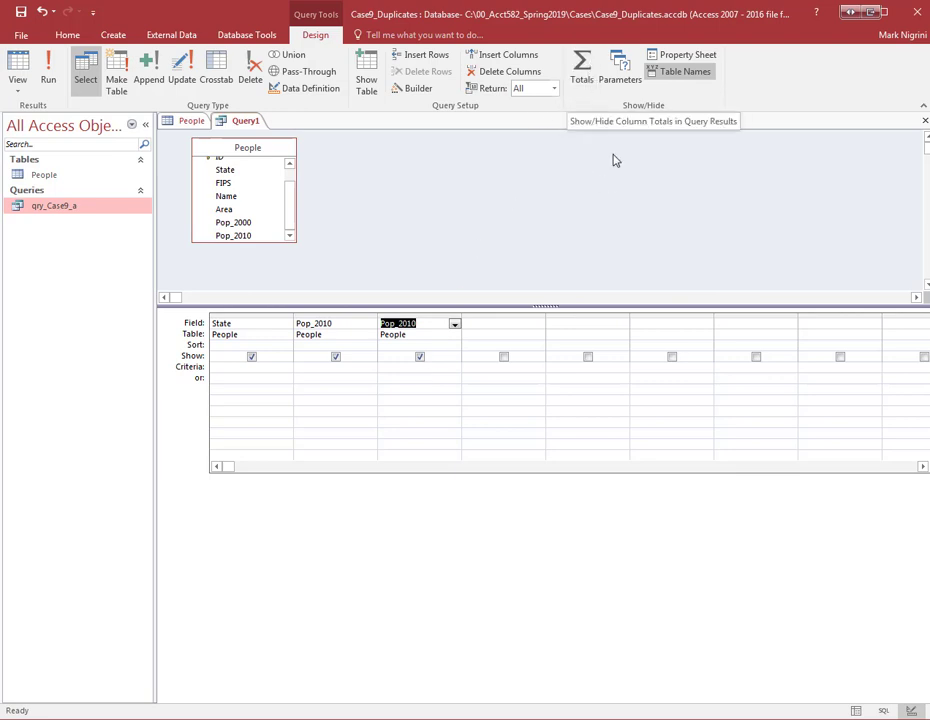
- Turn on totals, set the second Pop_2010 column to Count, and give it the criterion 2
left_click(578, 70)
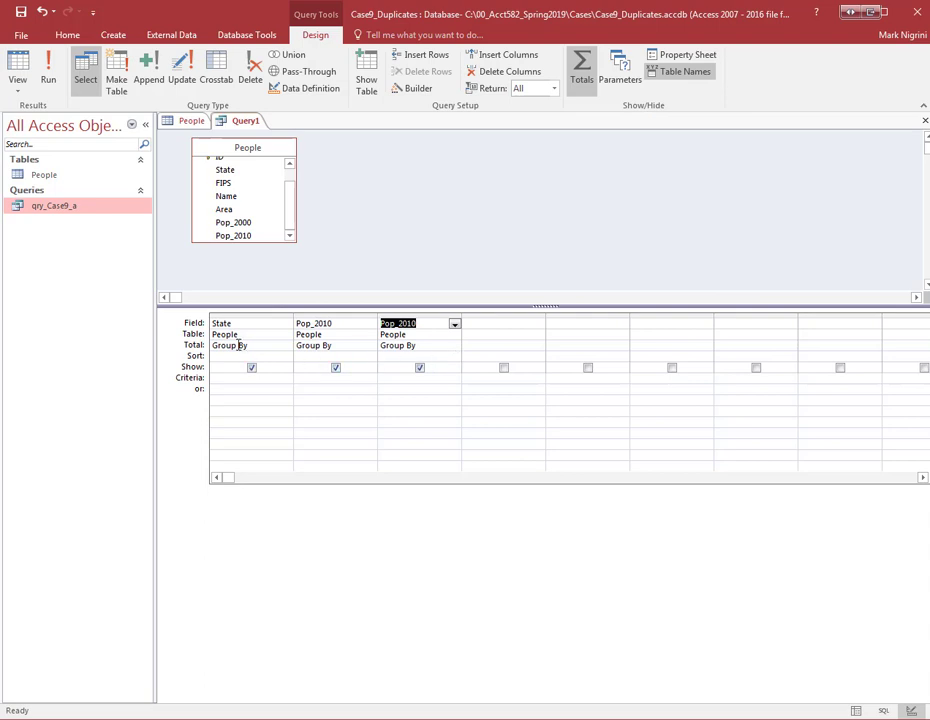
left_click(436, 346)
left_click(454, 346)
left_click(436, 408)
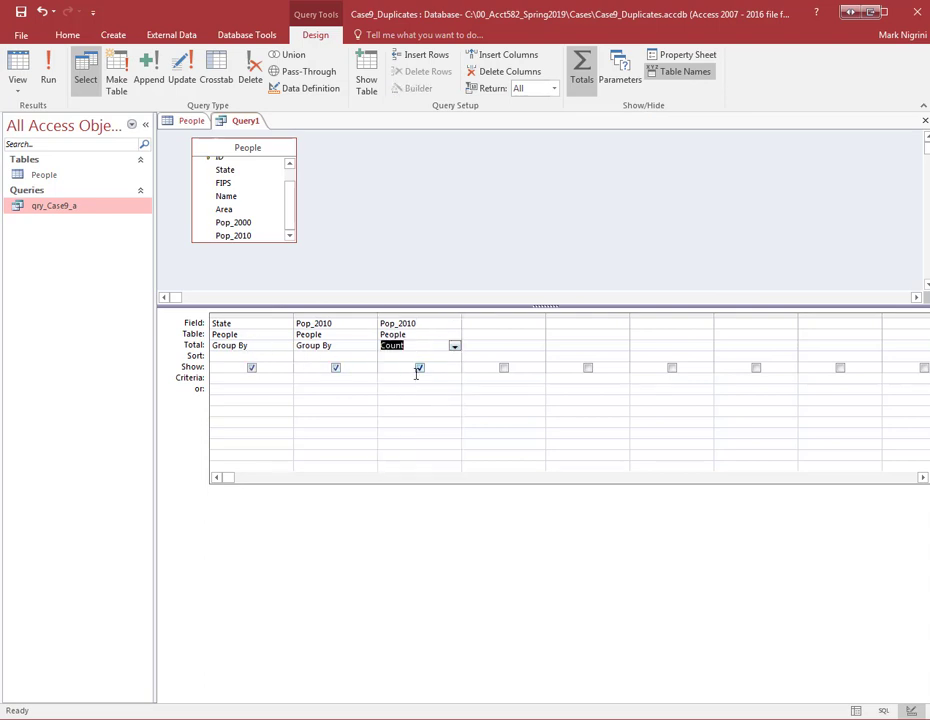
left_click(413, 378)
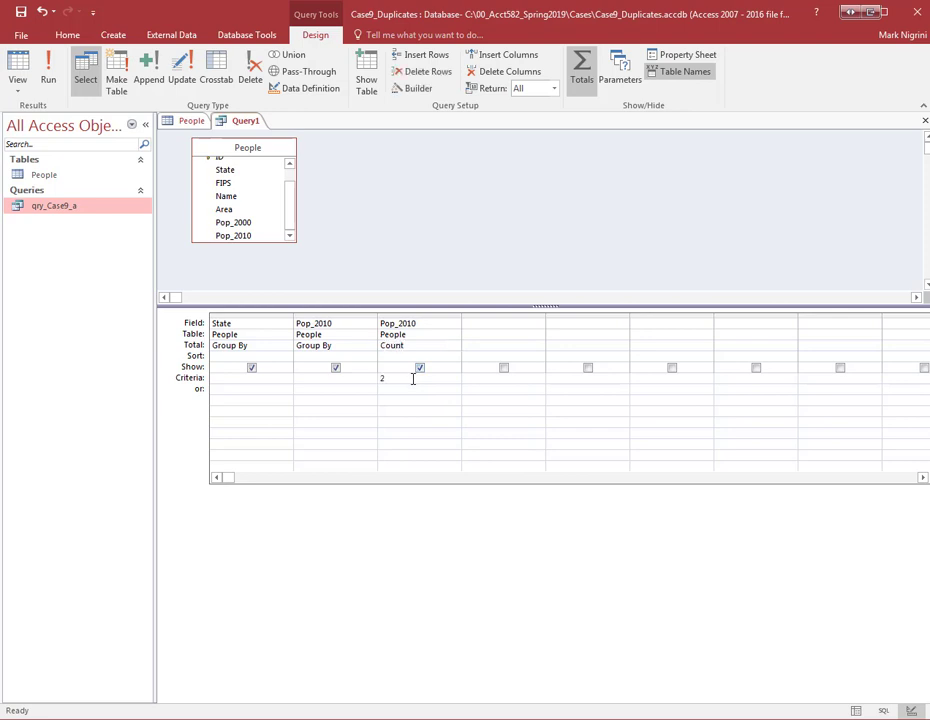
- Give the first Pop_2010 column the heading Population 2010, and run the query with that column widened to fit it
left_click(298, 323)
type("Populati")
type("on:")
type("2010")
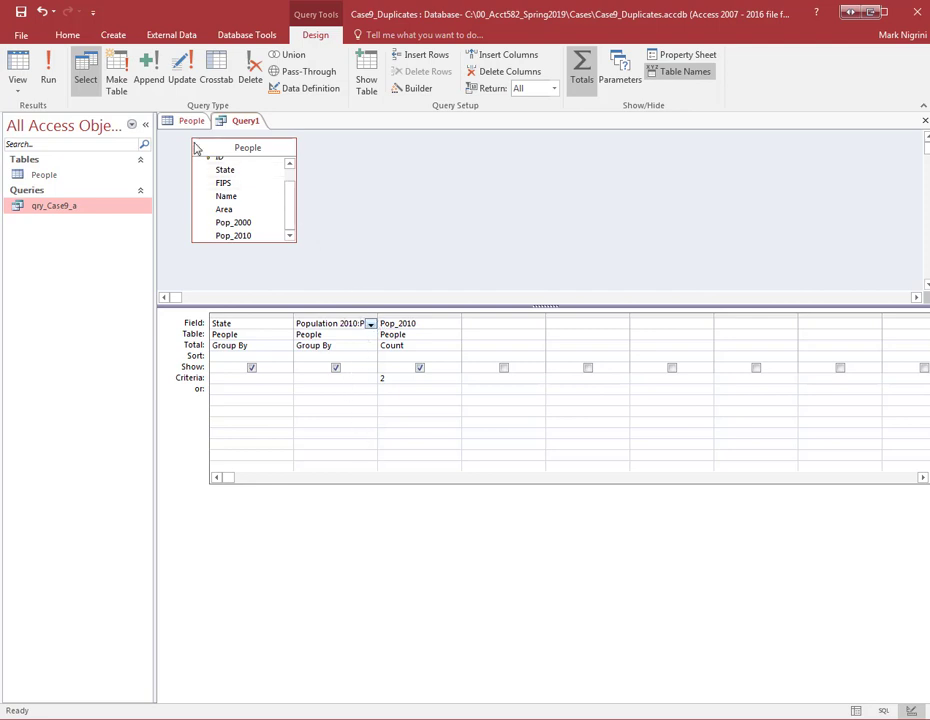
left_click(50, 80)
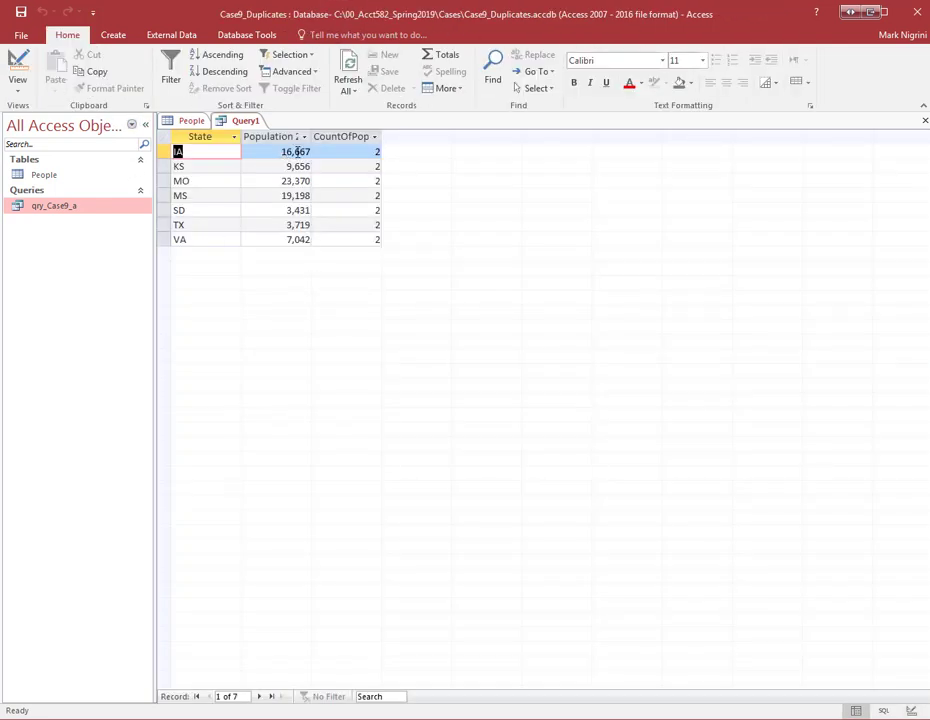
left_click_drag(312, 138, 341, 139)
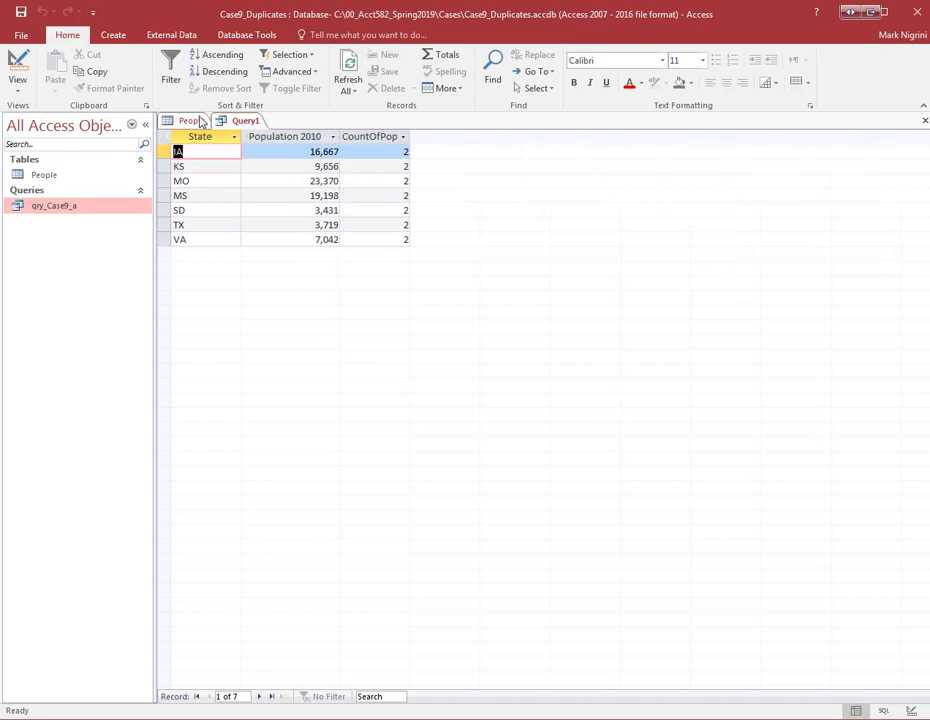
- Return the query to design view and exclude the Count column from the displayed results
right_click(234, 121)
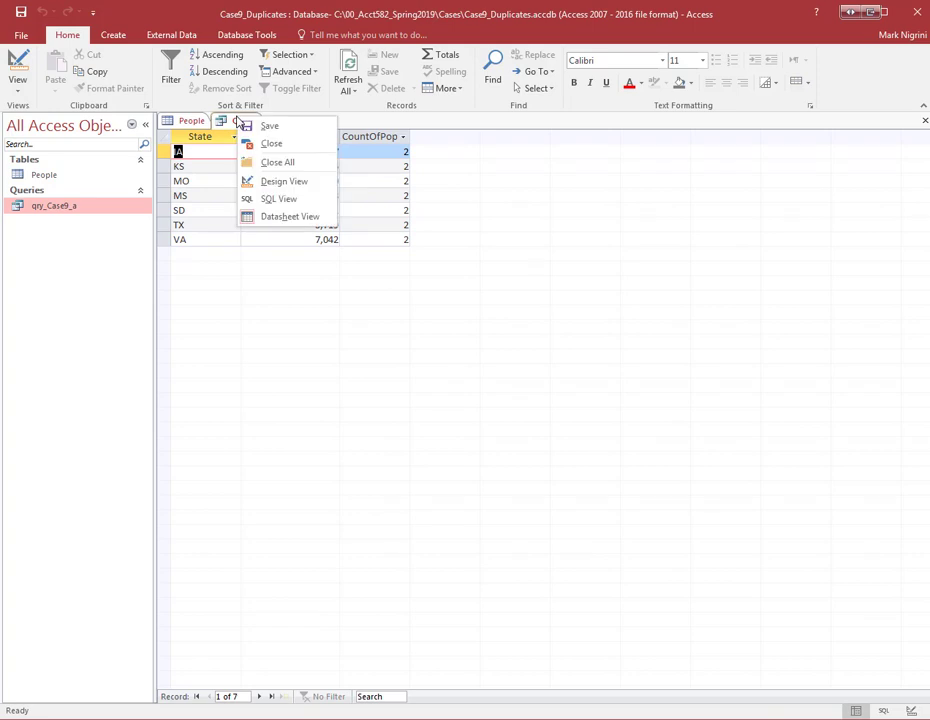
left_click(282, 182)
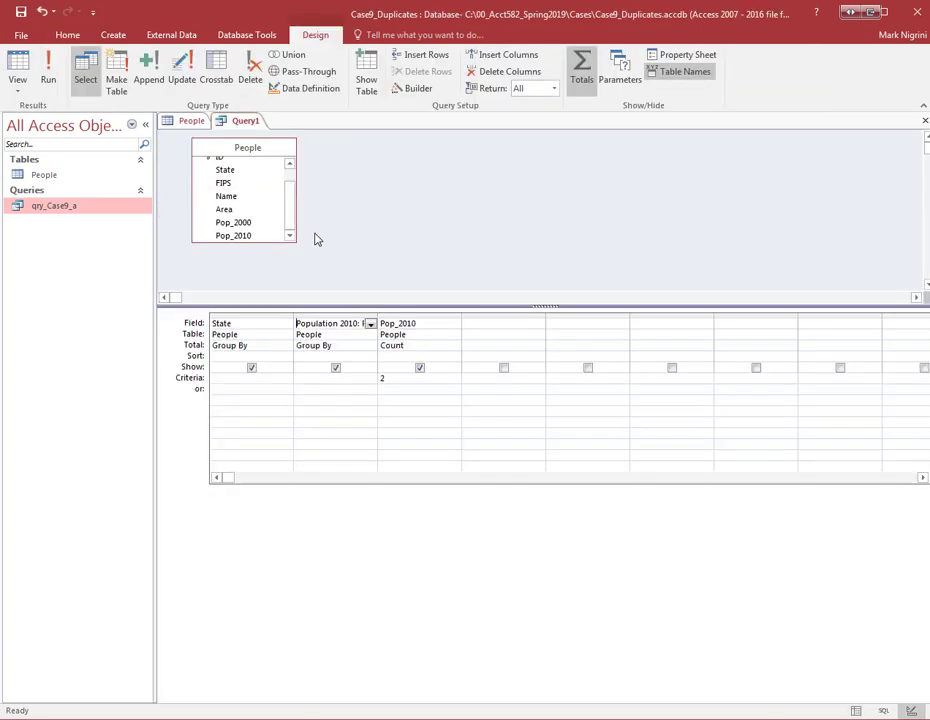
left_click(419, 368)
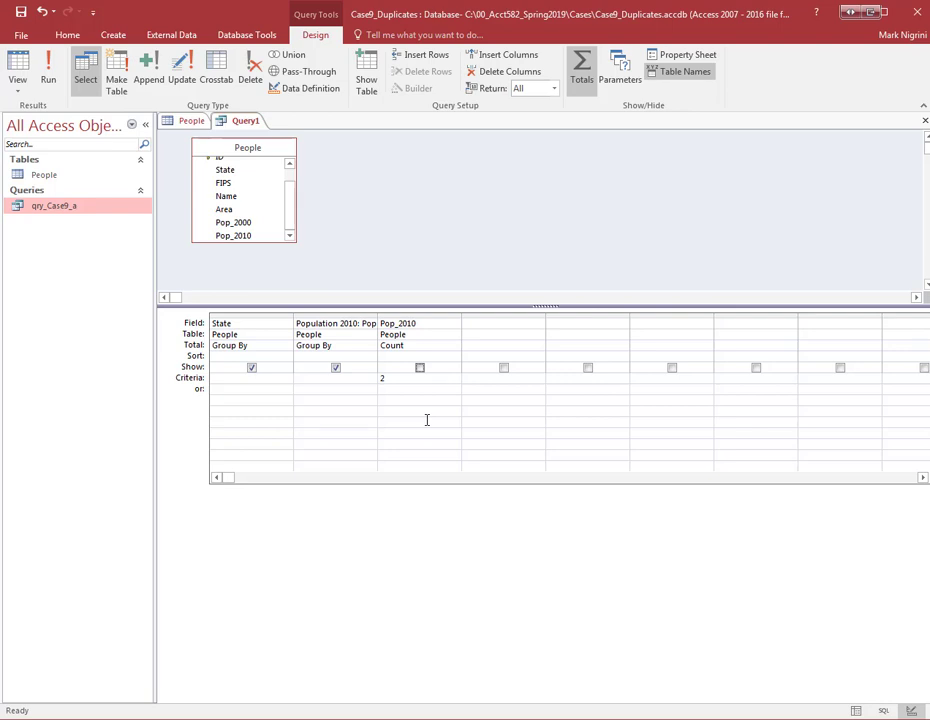
- Check the required headings in the Word assignment, and add the Name field to the Access query with its total set to First
key("alt+Tab")
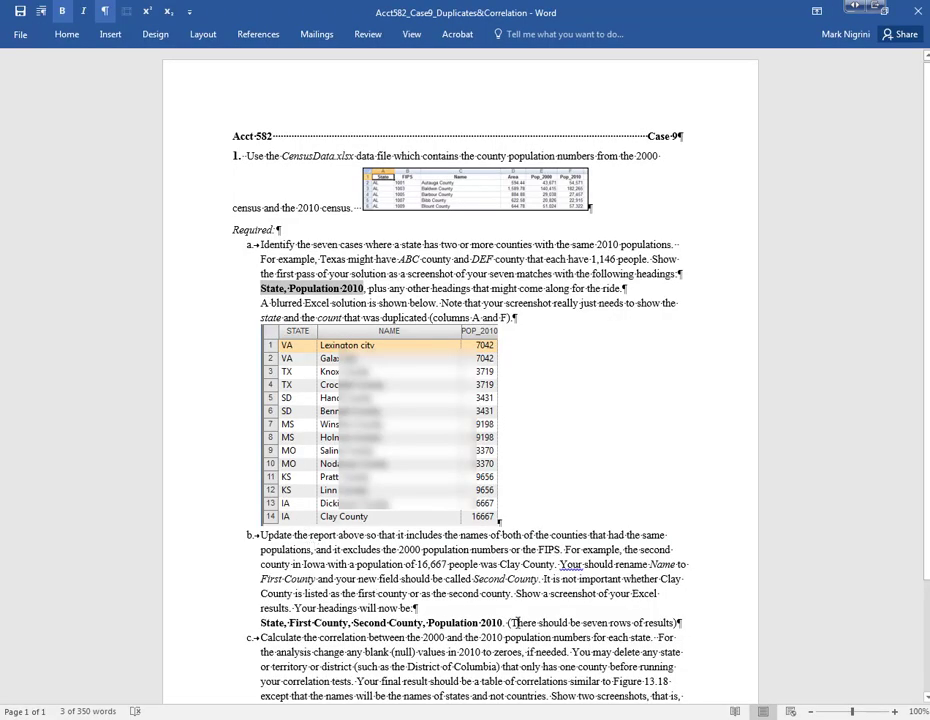
key("alt+Tab")
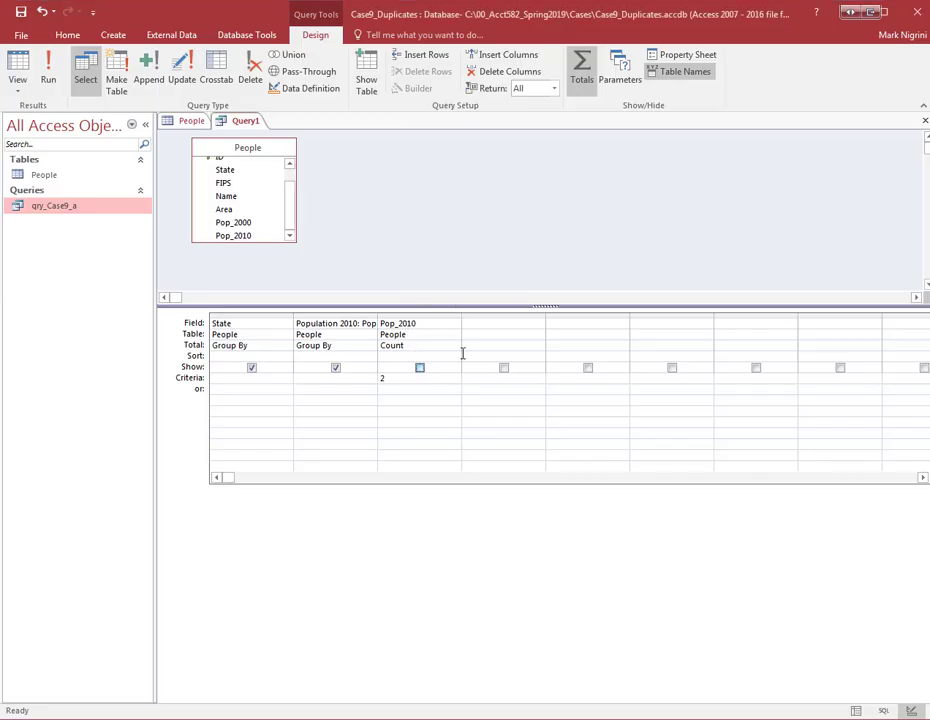
left_click(485, 326)
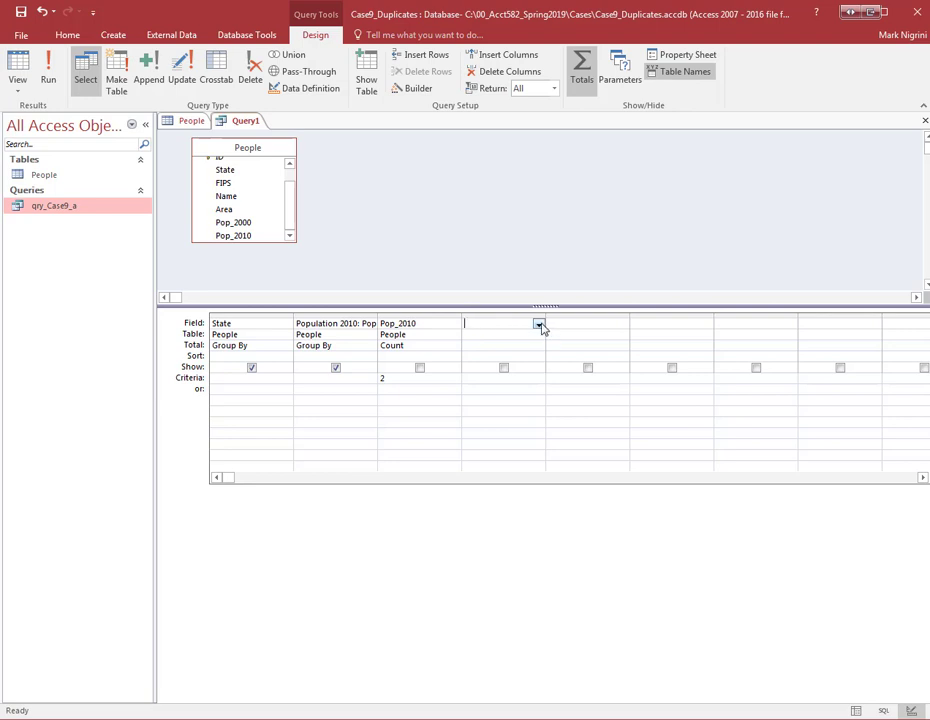
left_click(538, 325)
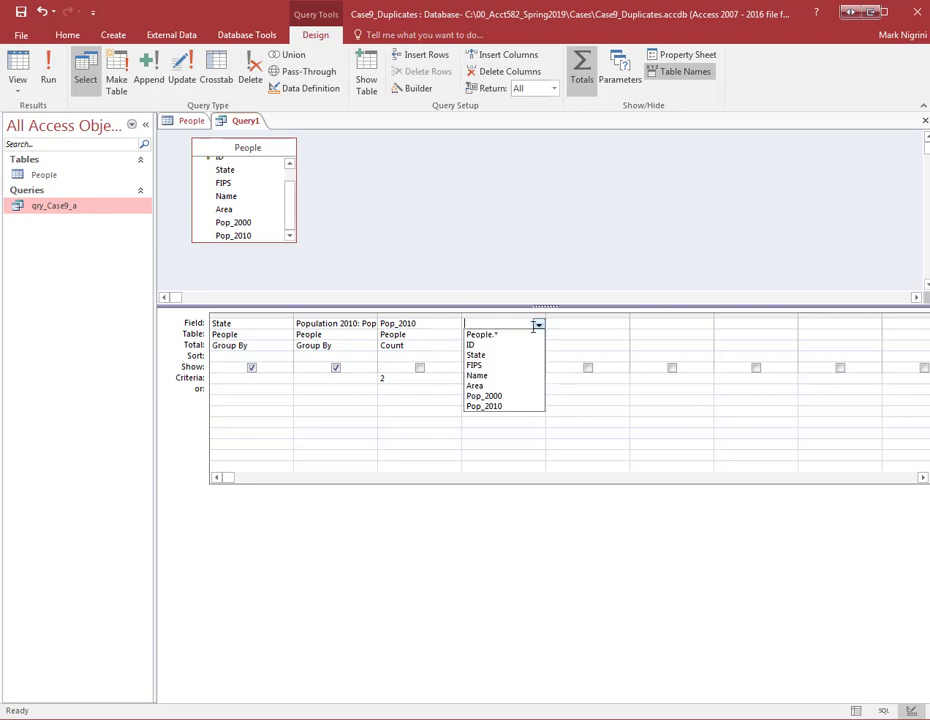
left_click(503, 376)
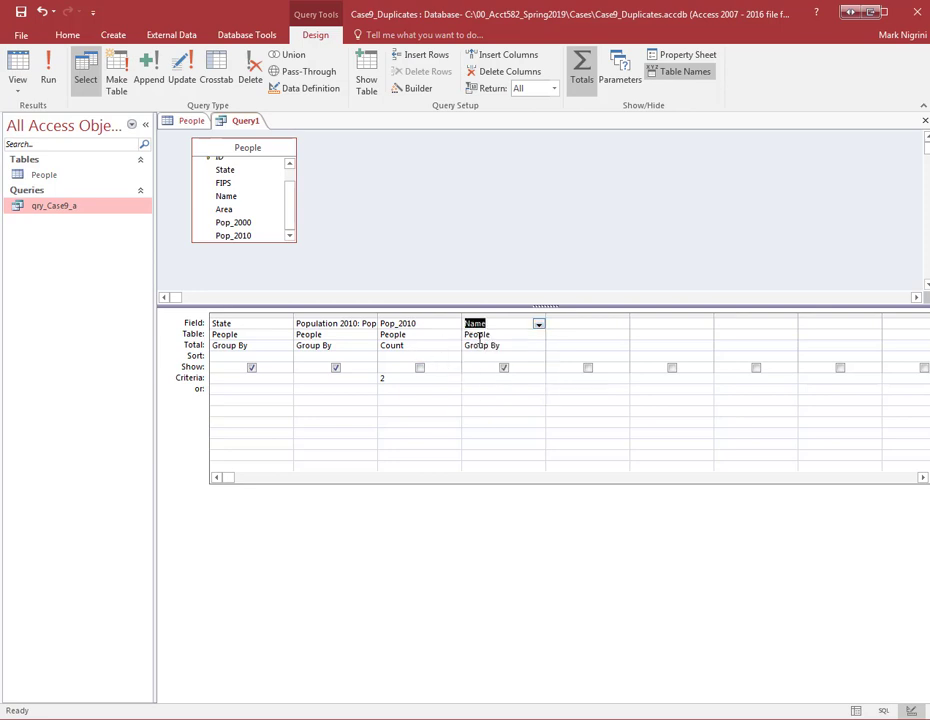
left_click(513, 344)
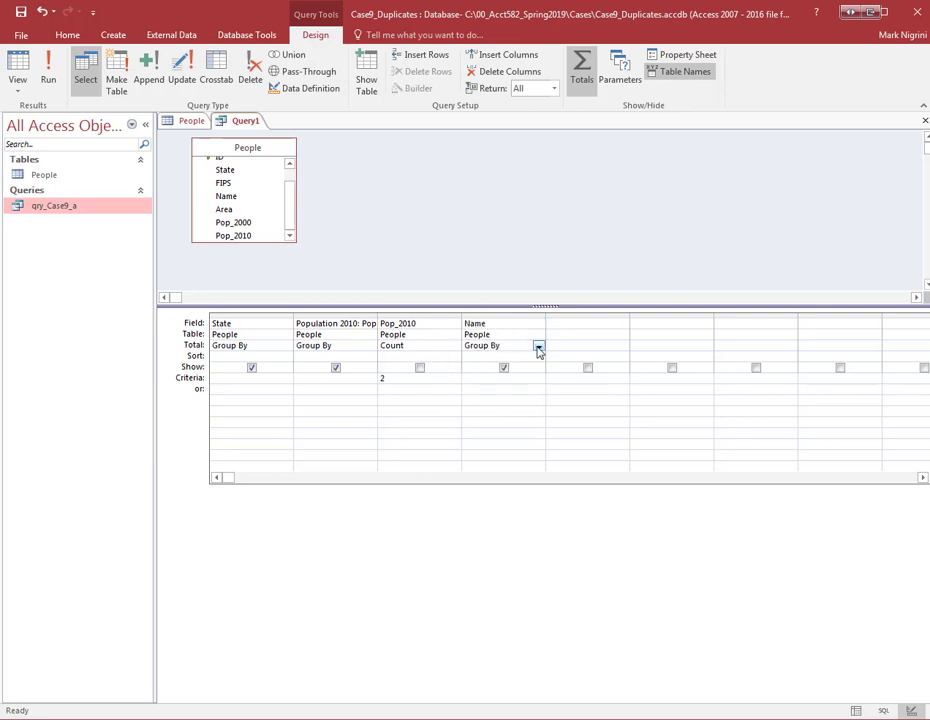
left_click(538, 346)
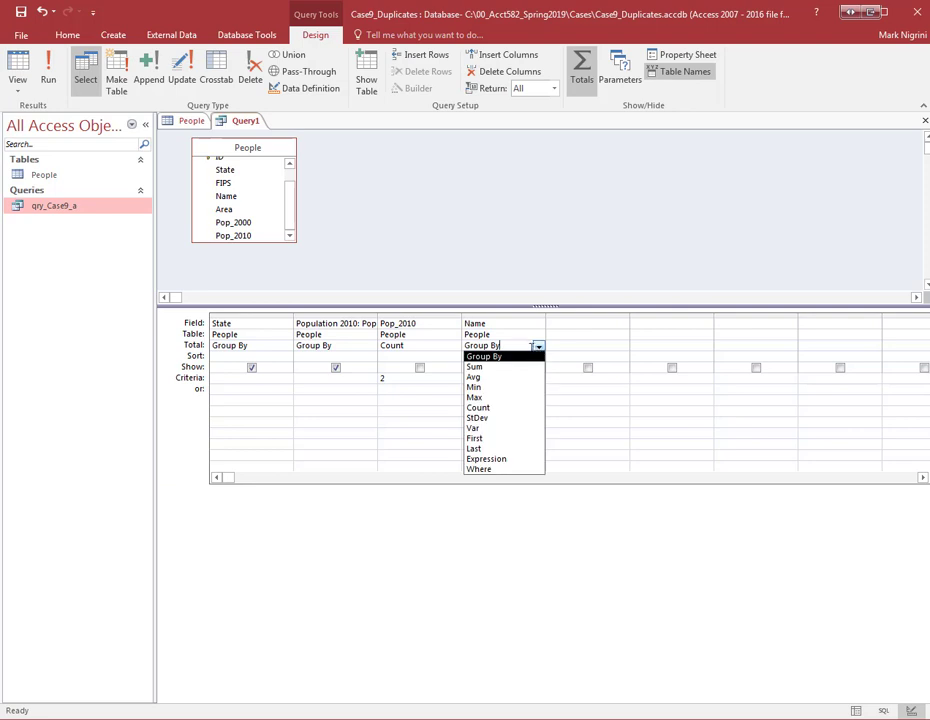
left_click(499, 439)
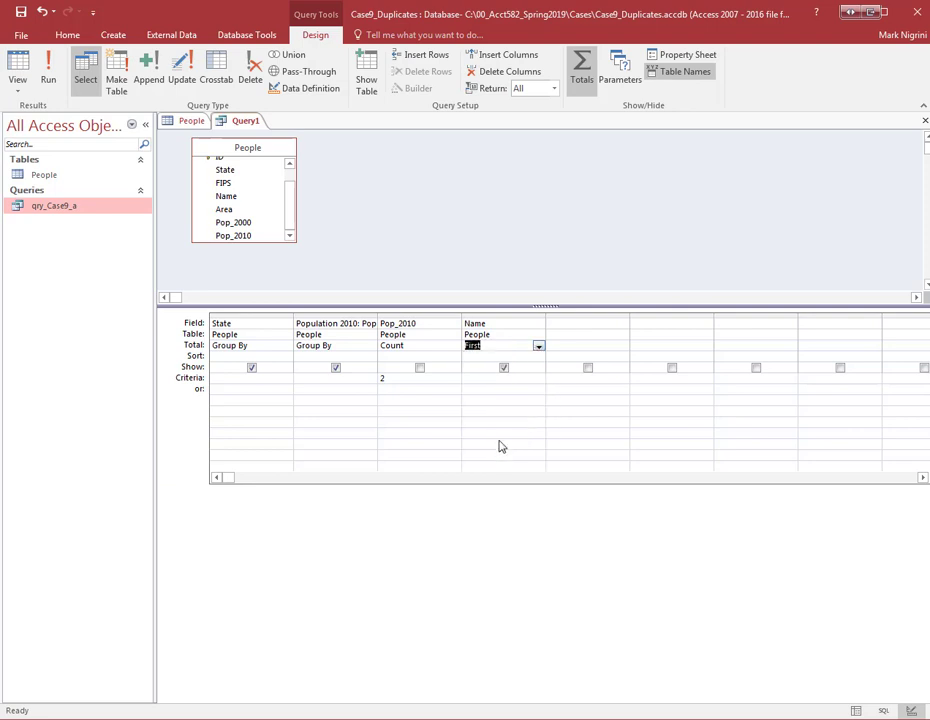
- Add the Name field to the query grid a second time and set that column's total to Last
left_click(566, 323)
left_click(623, 325)
left_click(598, 378)
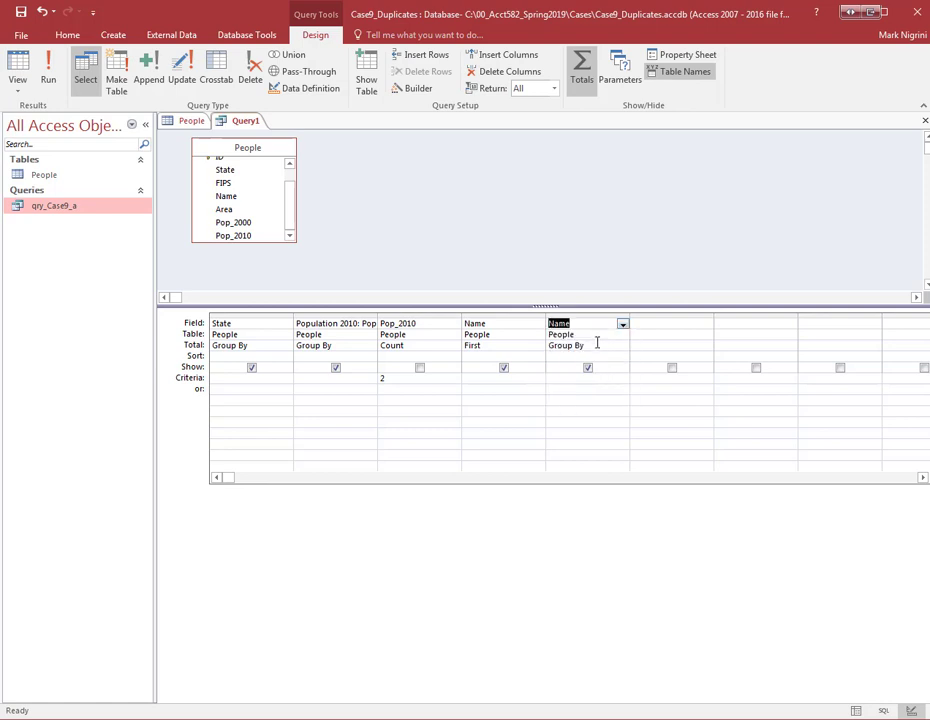
left_click(622, 346)
left_click(623, 346)
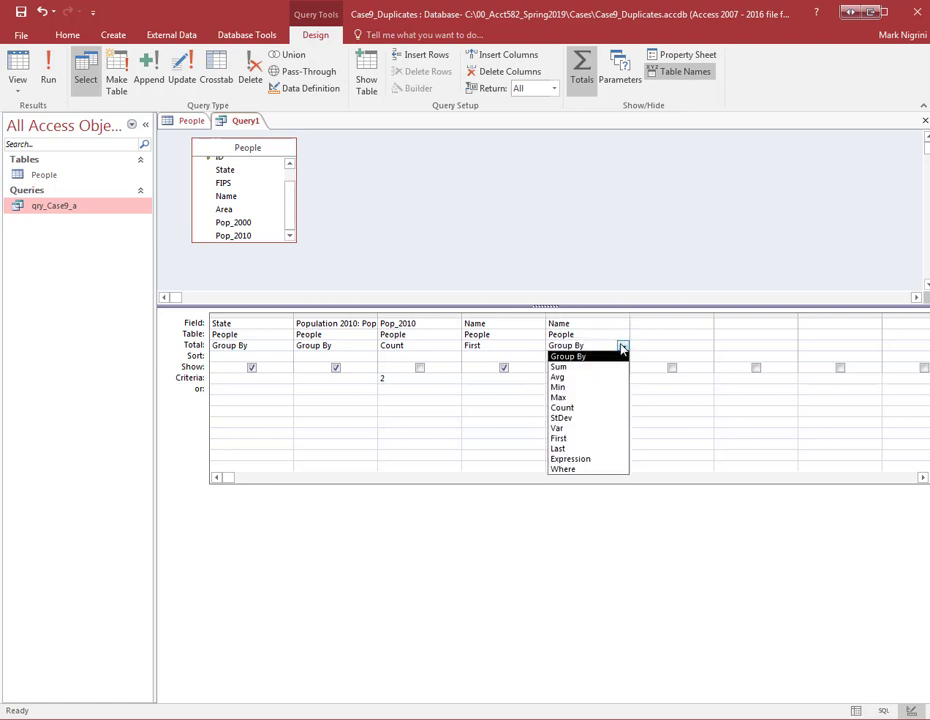
left_click(585, 448)
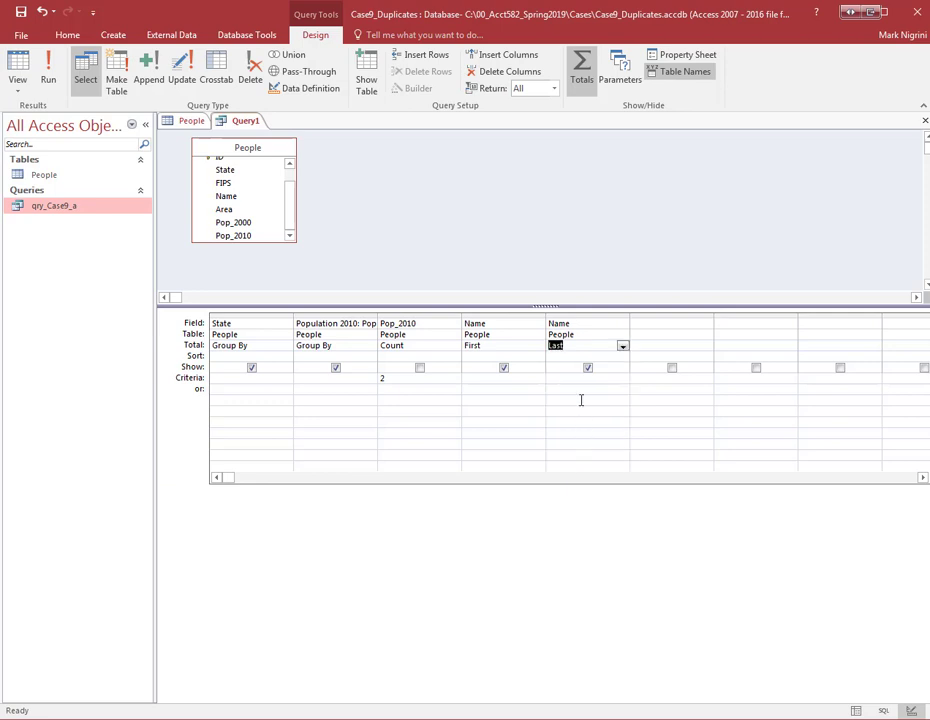
left_click(581, 400)
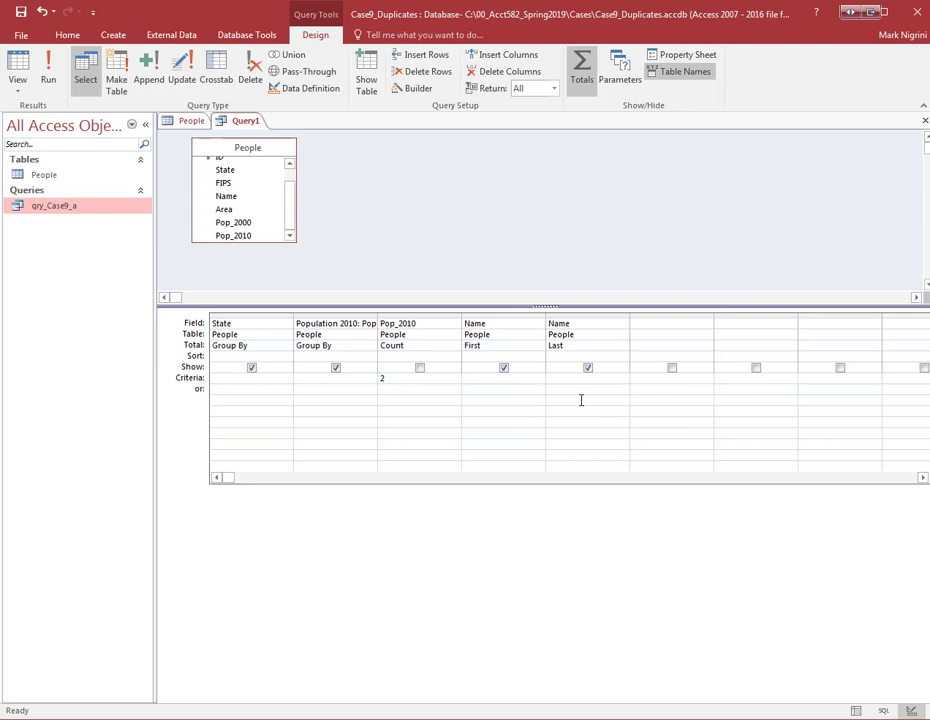
- Give the Name column totalled by First the heading First County, and check the full expression in the Zoom window
left_click(466, 324)
type("First Cou")
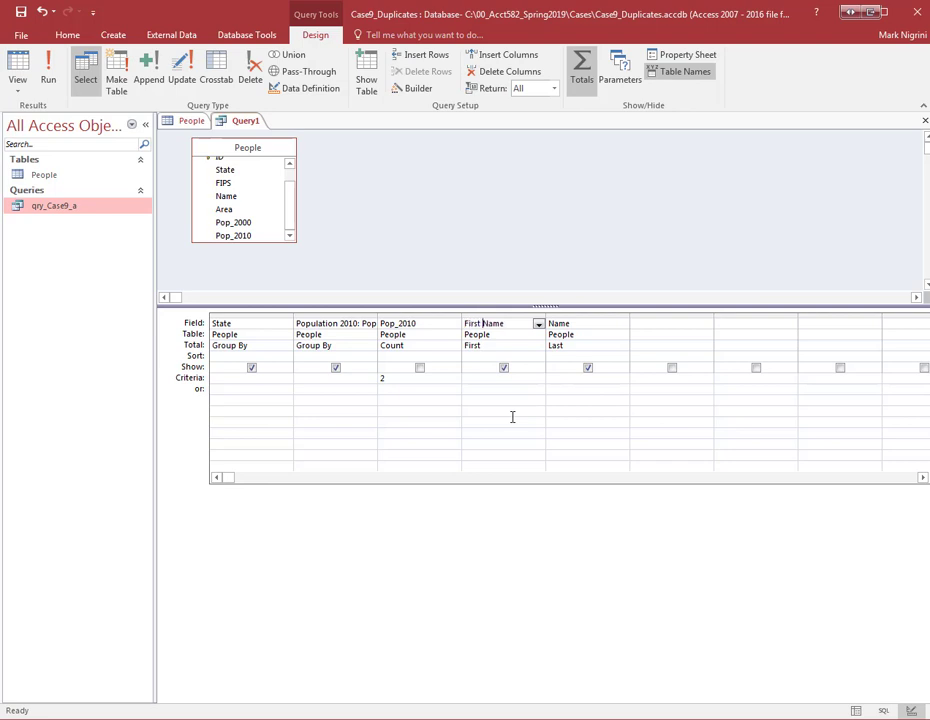
type("nty:")
right_click(500, 326)
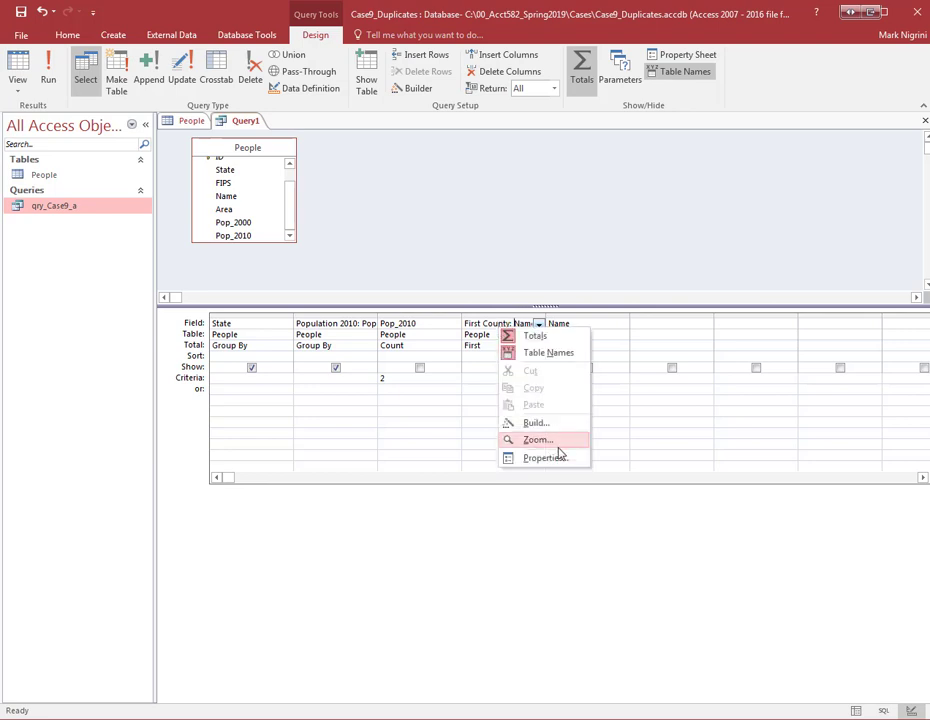
left_click(558, 446)
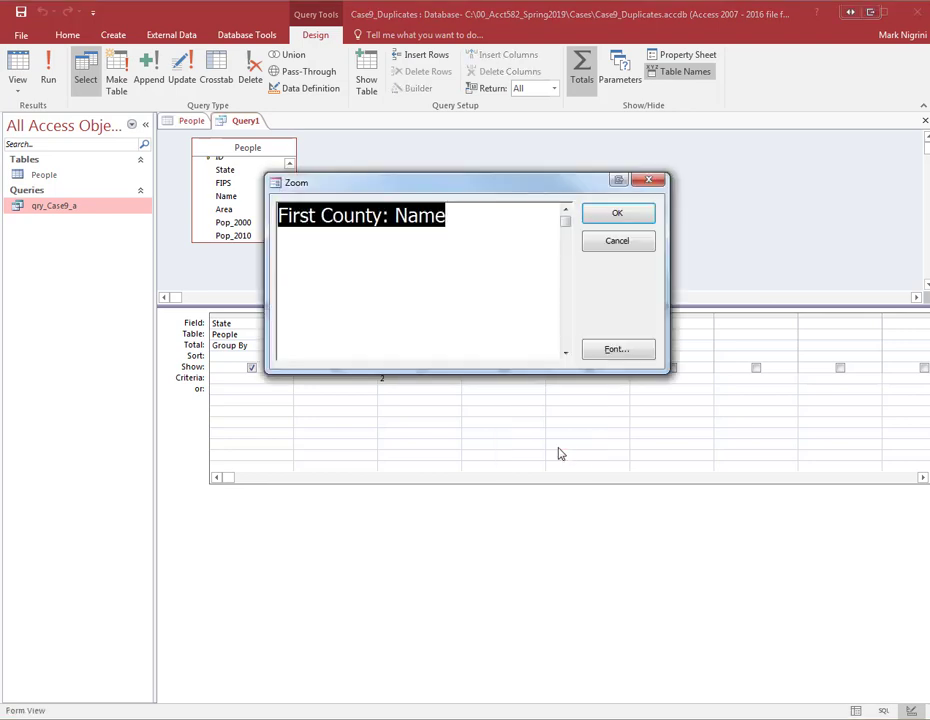
left_click(616, 216)
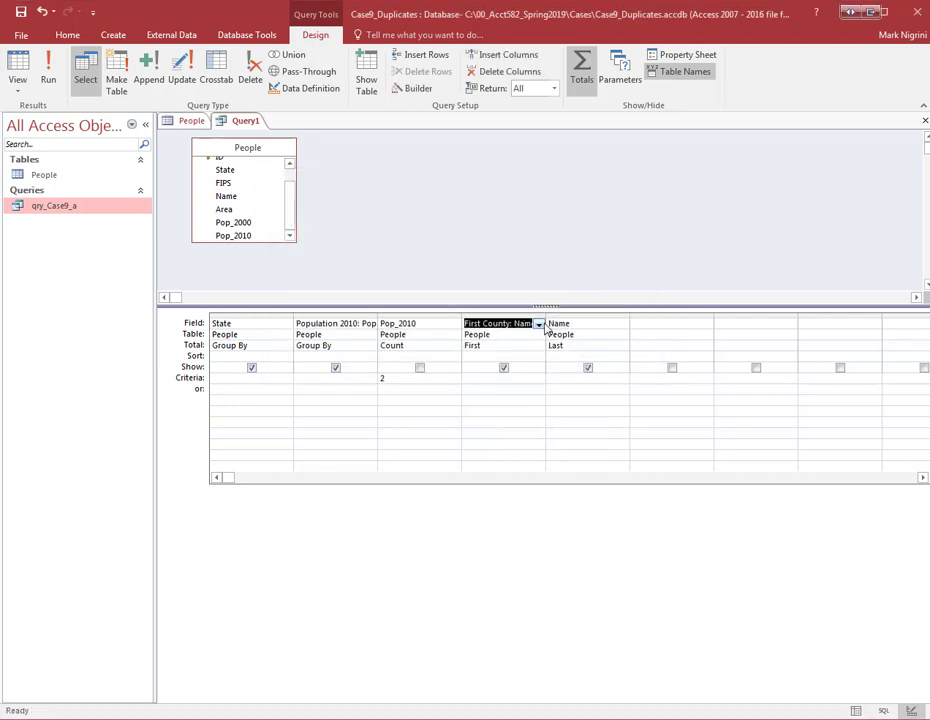
- Give the Name column totalled by Last the heading Second County, checking the assignment wording and the full expression
left_click(553, 323)
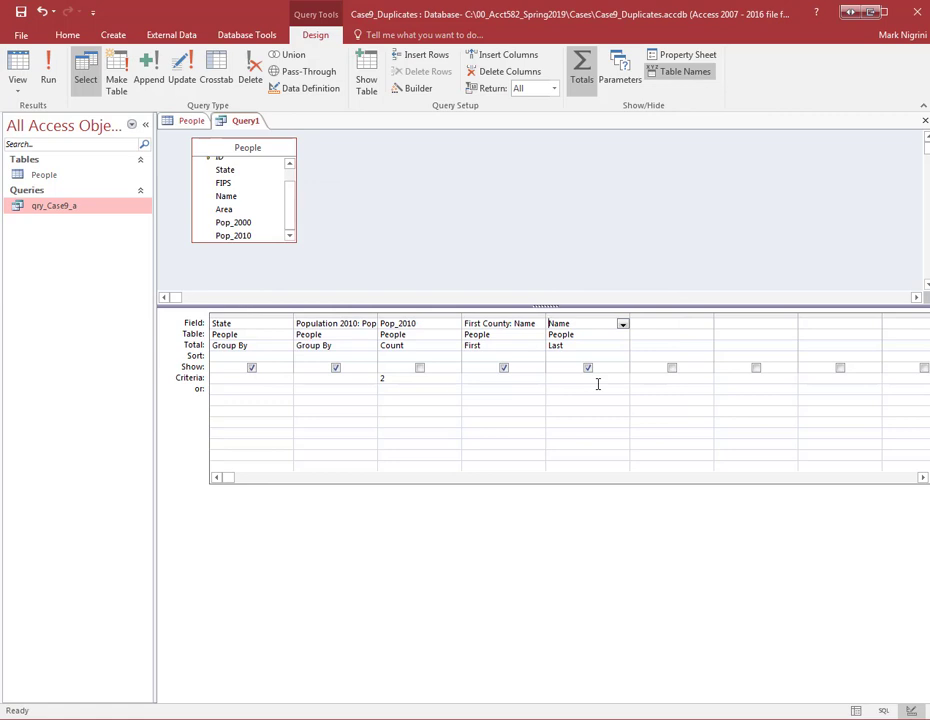
type("Second")
key("alt+Tab")
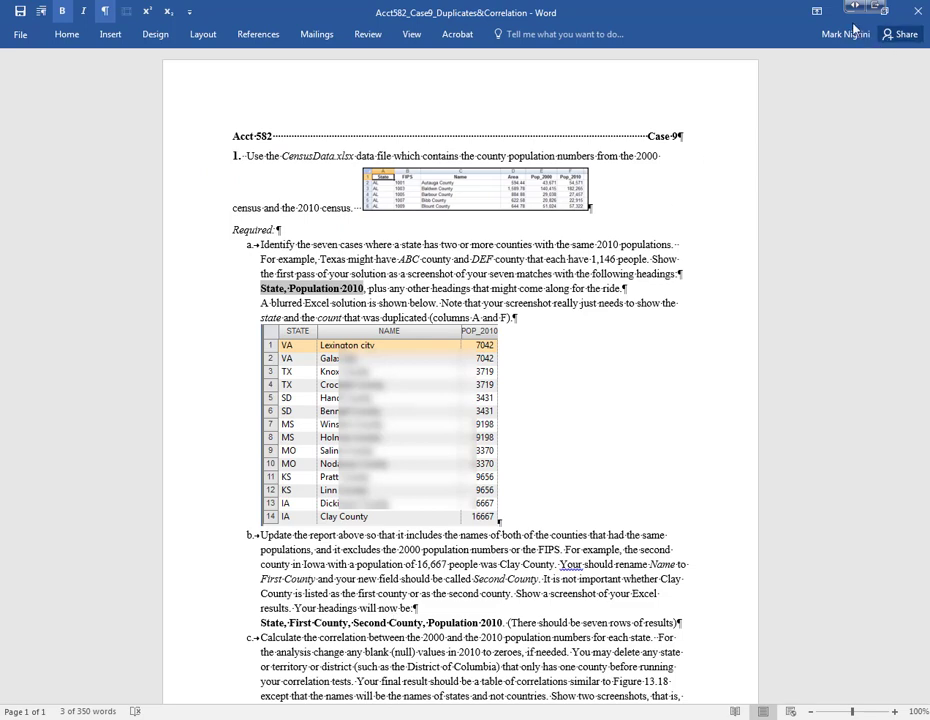
key("alt+Tab")
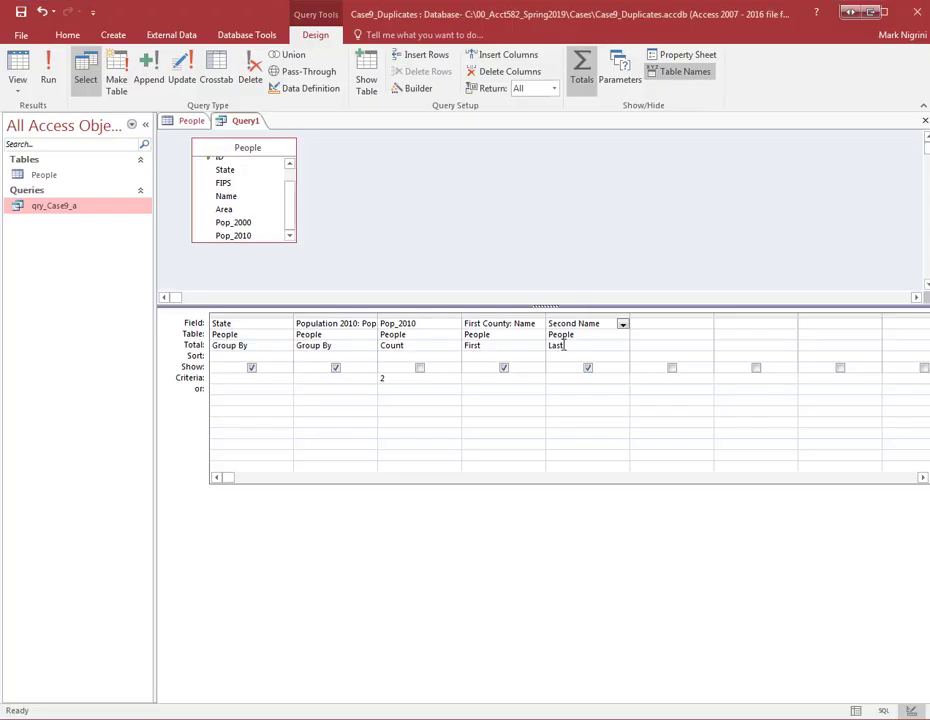
type("ounty:")
right_click(588, 323)
left_click(630, 437)
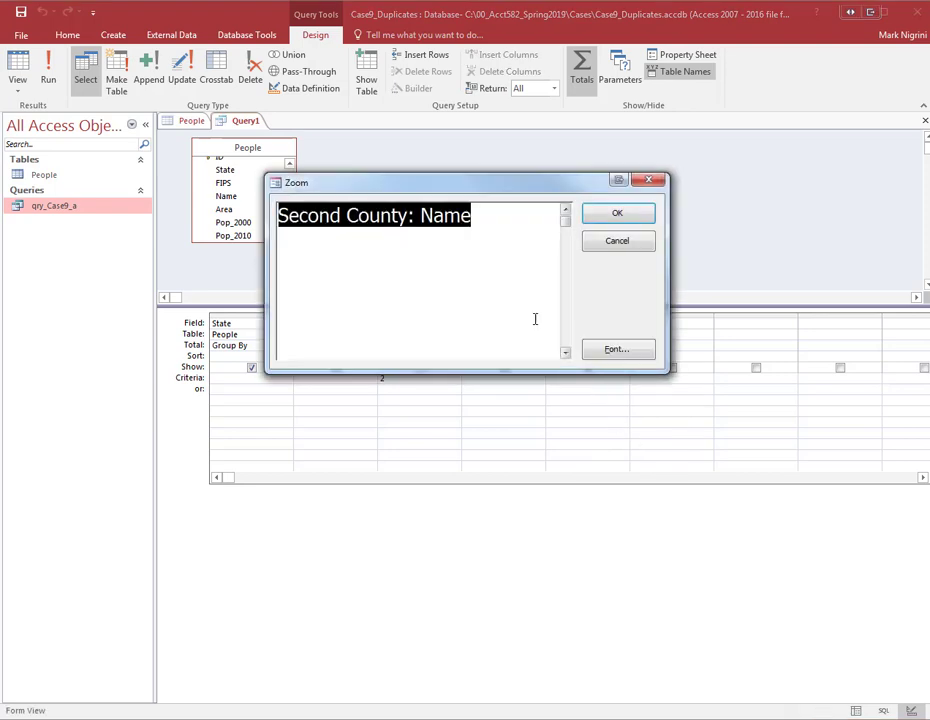
left_click(617, 214)
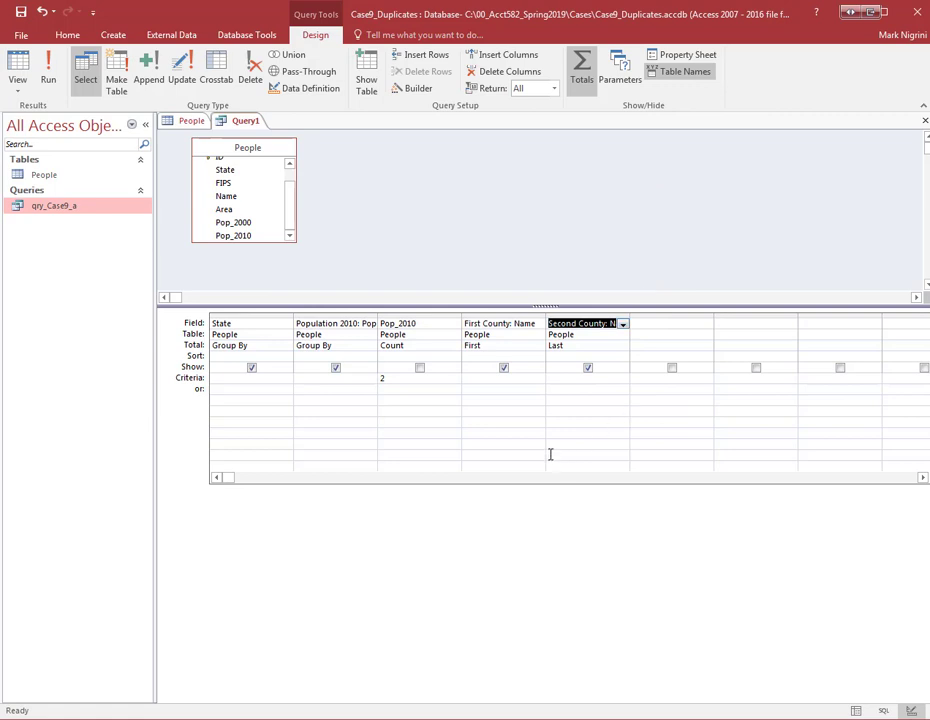
- Move the First County and Second County columns between State and Population 2010, and run the query
left_click(510, 318)
left_click_drag(508, 320, 353, 328)
left_click(570, 316)
left_click_drag(581, 322, 422, 336)
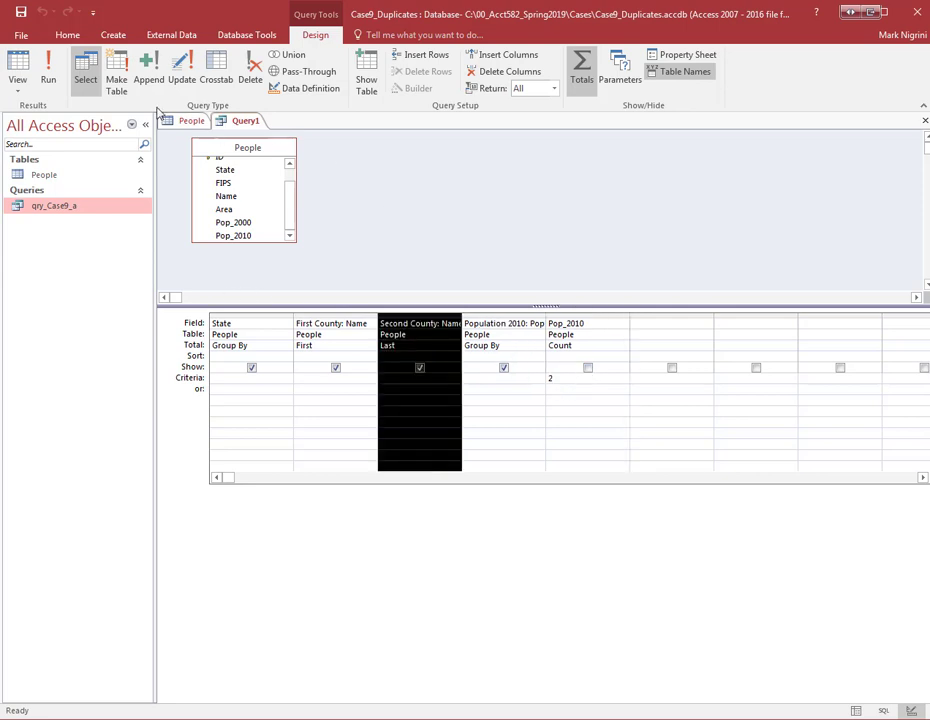
left_click(48, 70)
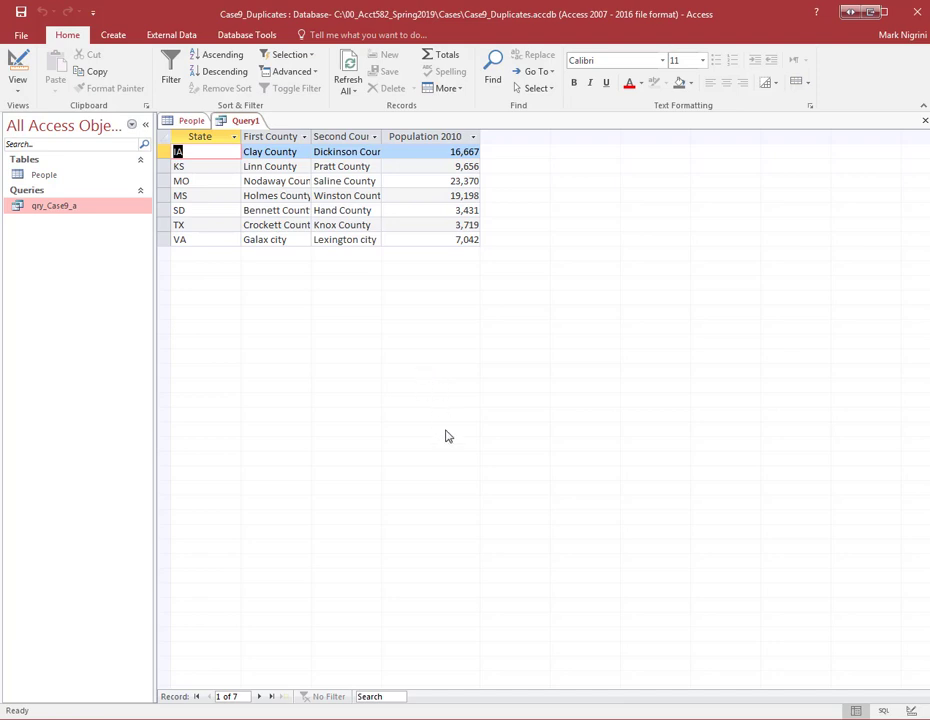
- Switch to the CensusData workbook in Excel, look over the state and population columns, and duplicate the People sheet
key("alt+Tab")
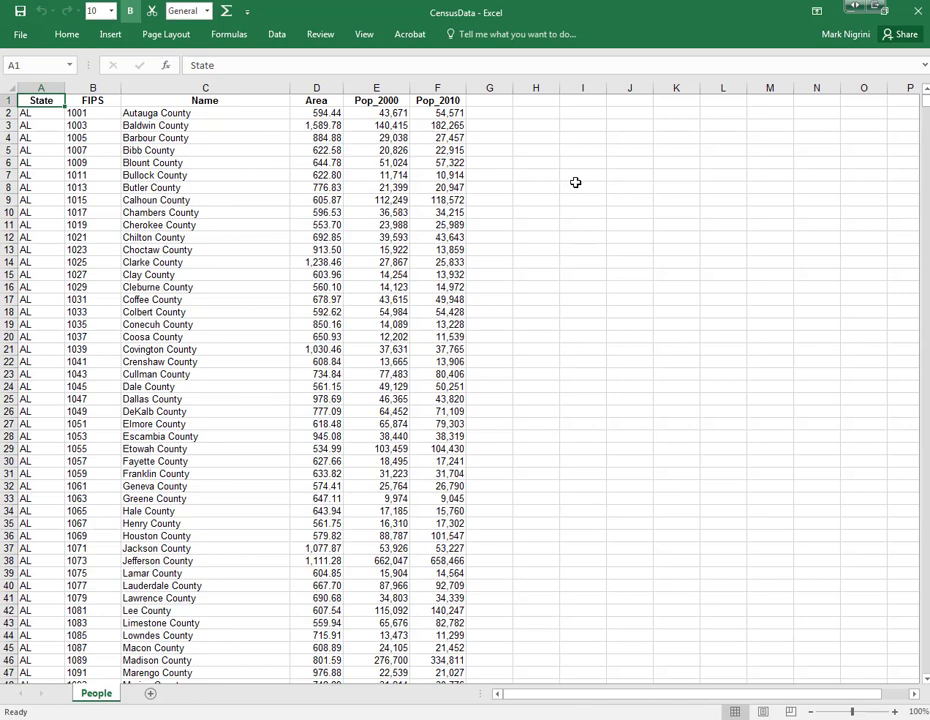
left_click_drag(380, 113, 395, 386)
left_click_drag(437, 113, 441, 374)
left_click_drag(30, 115, 9, 375)
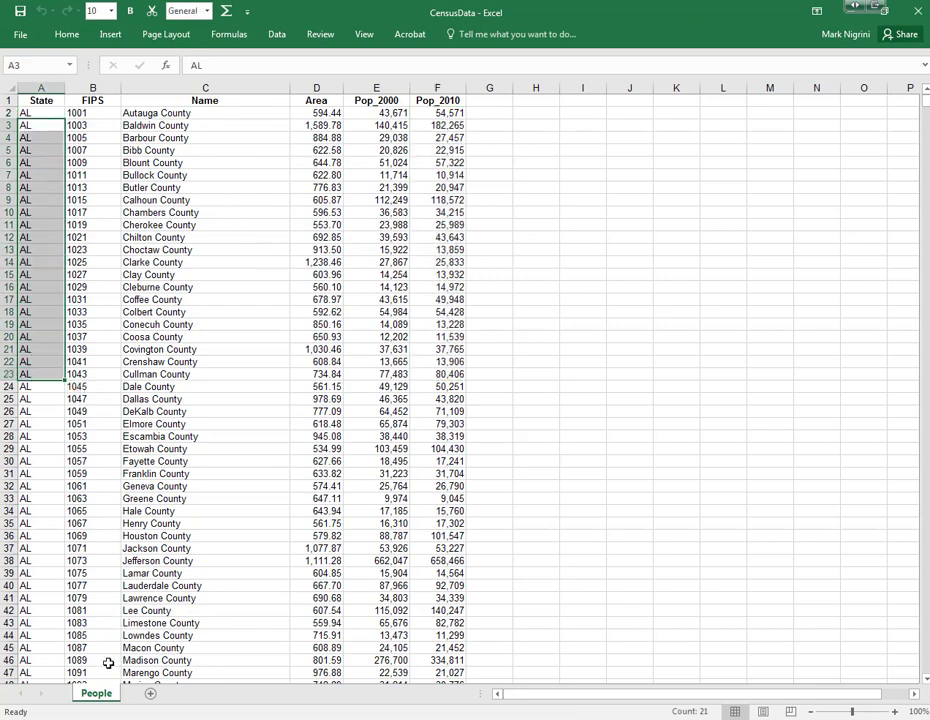
right_click(100, 692)
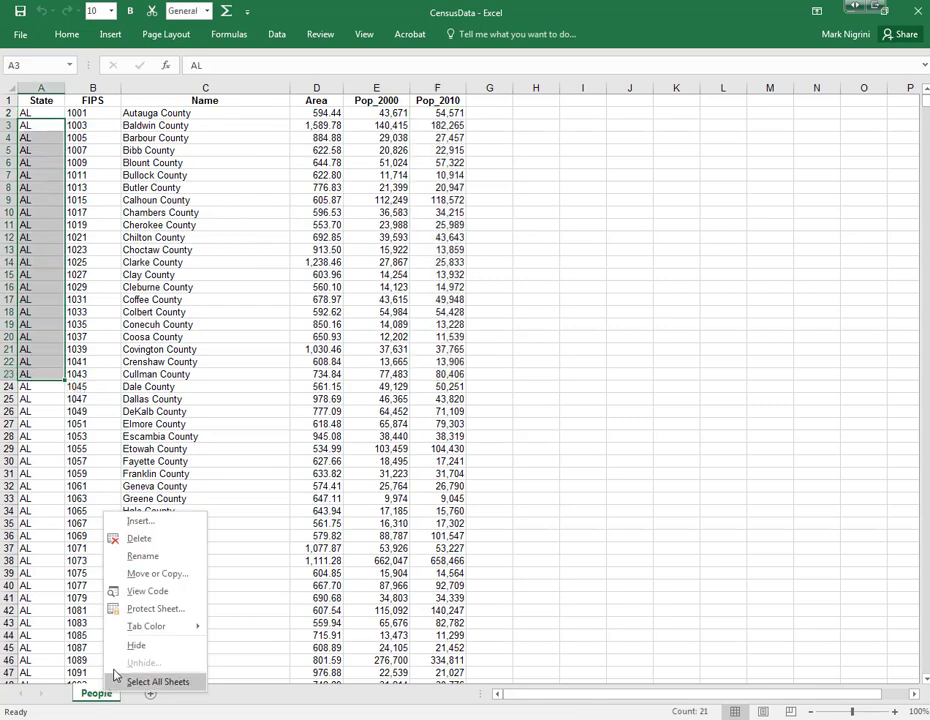
left_click(152, 574)
left_click(56, 626)
left_click(158, 649)
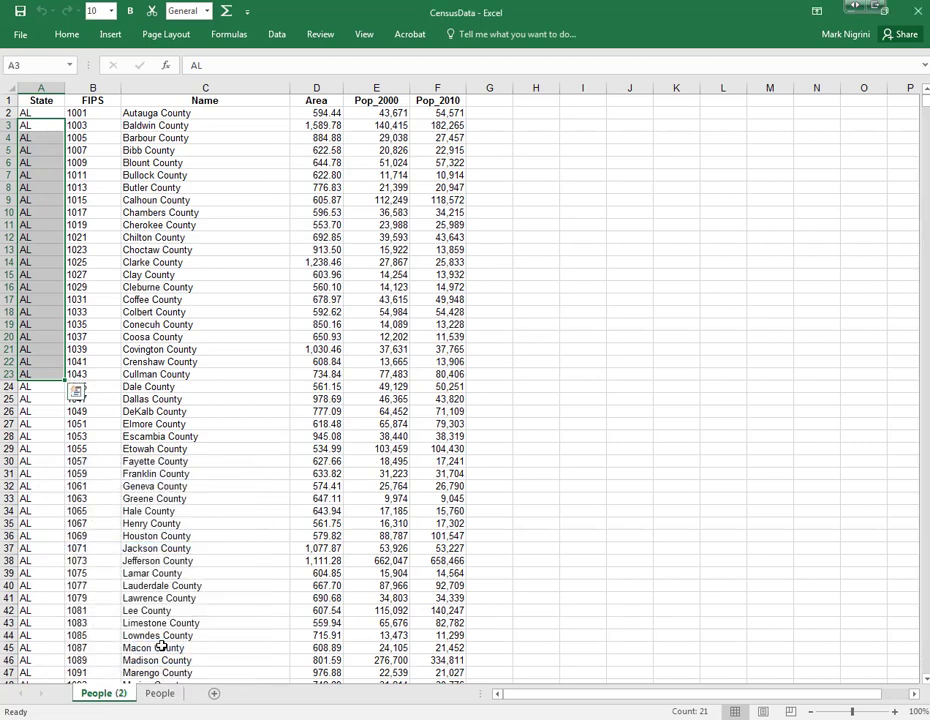
- Rename the copied People (2) sheet as Correlation
right_click(116, 700)
left_click(156, 560)
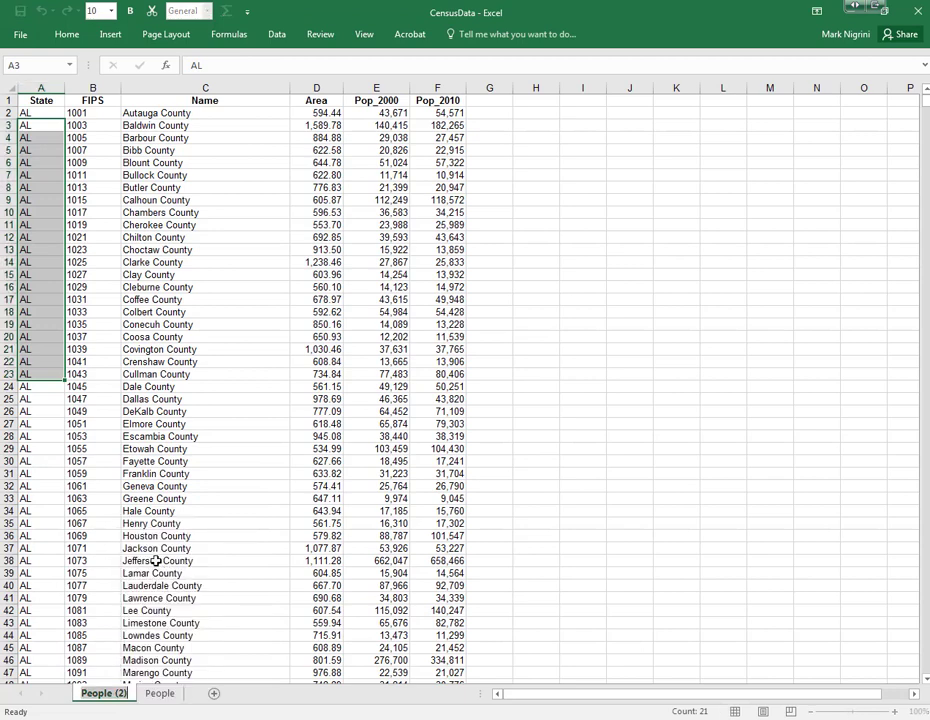
type("Correl")
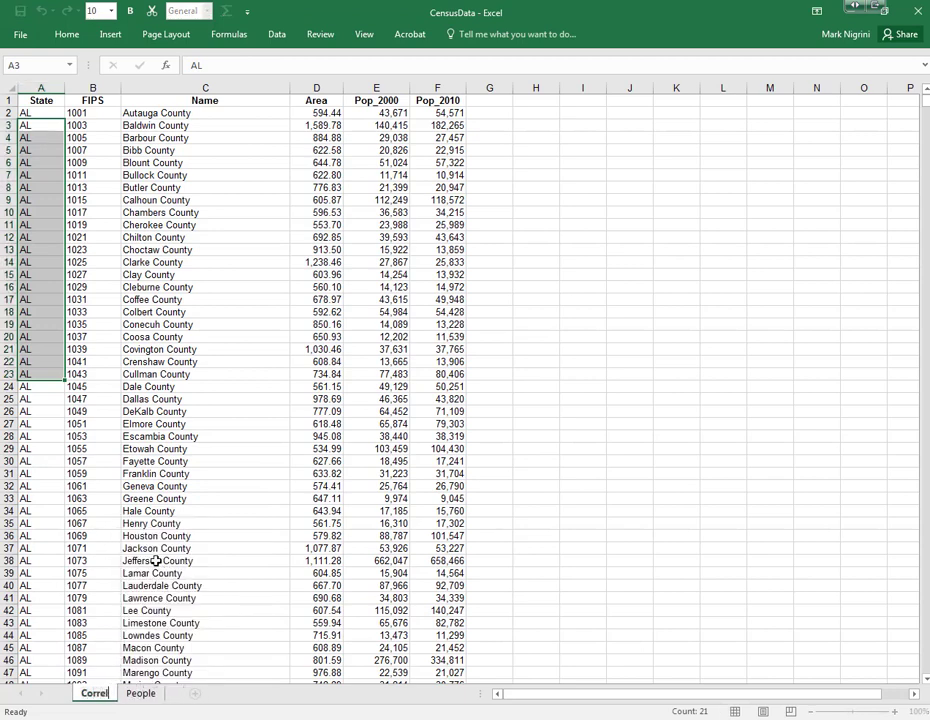
type("ation")
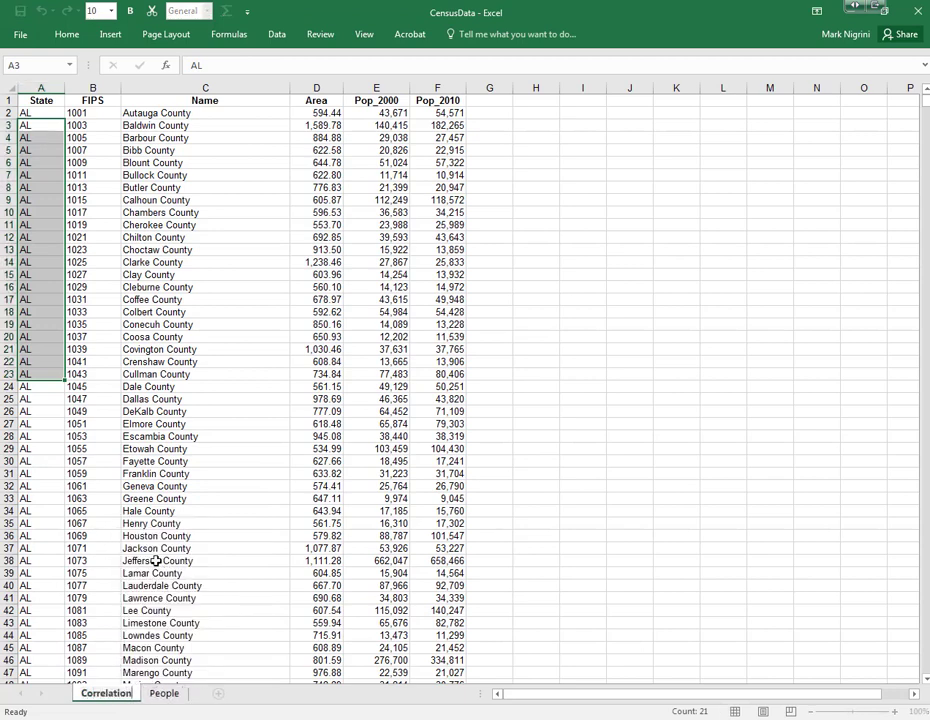
left_click(148, 295)
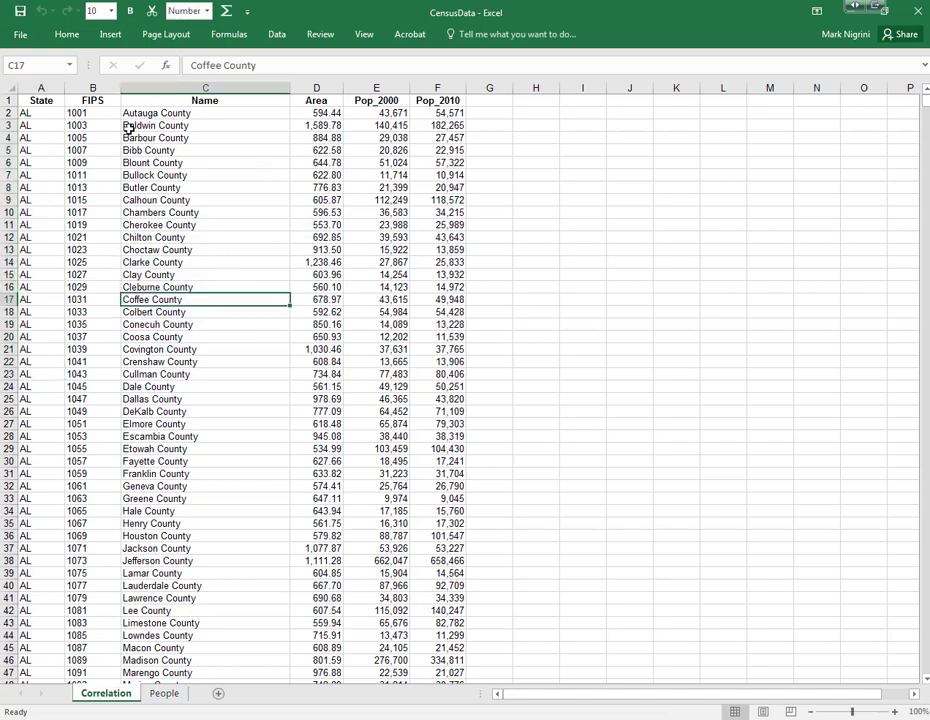
- Delete the FIPS, Name and Area columns from the Correlation sheet
left_click_drag(85, 88, 315, 89)
right_click(273, 89)
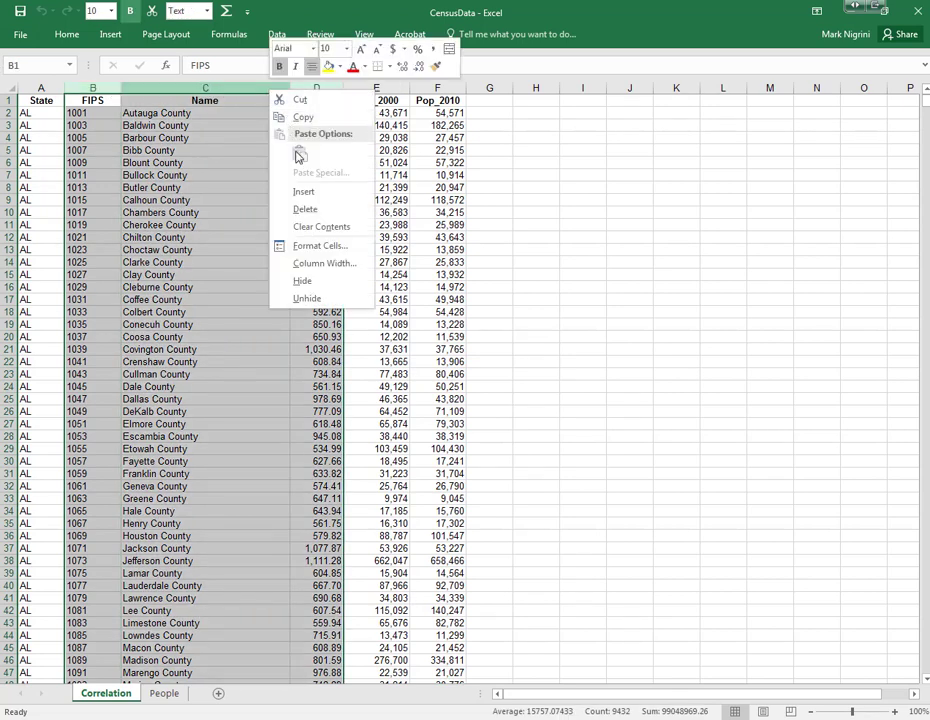
left_click(305, 209)
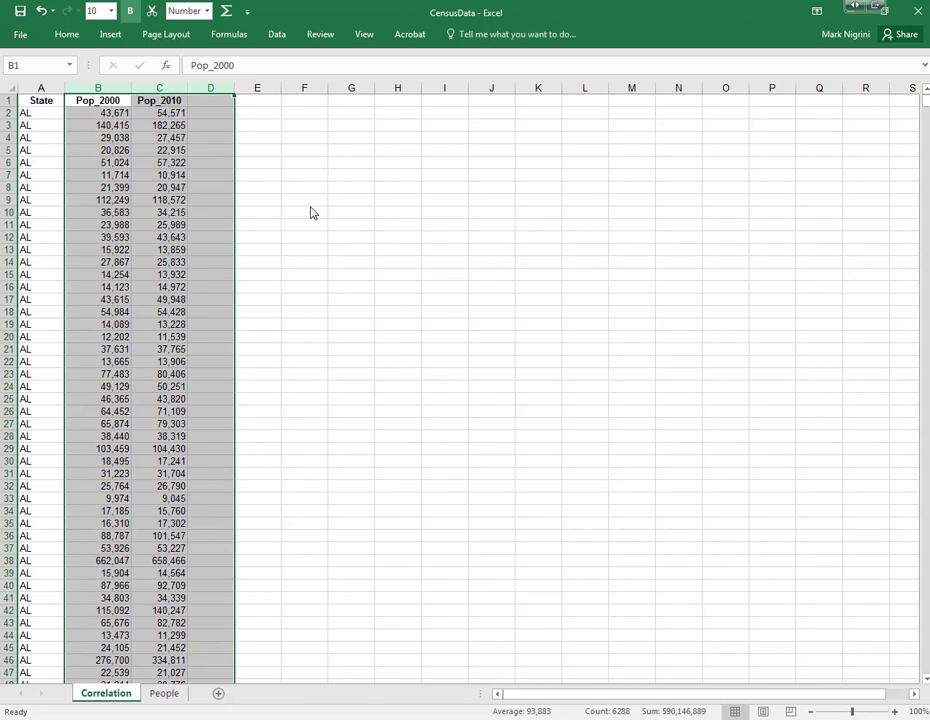
- Enter the heading Records in cell D1 of the Correlation sheet
left_click(212, 100)
type("Records")
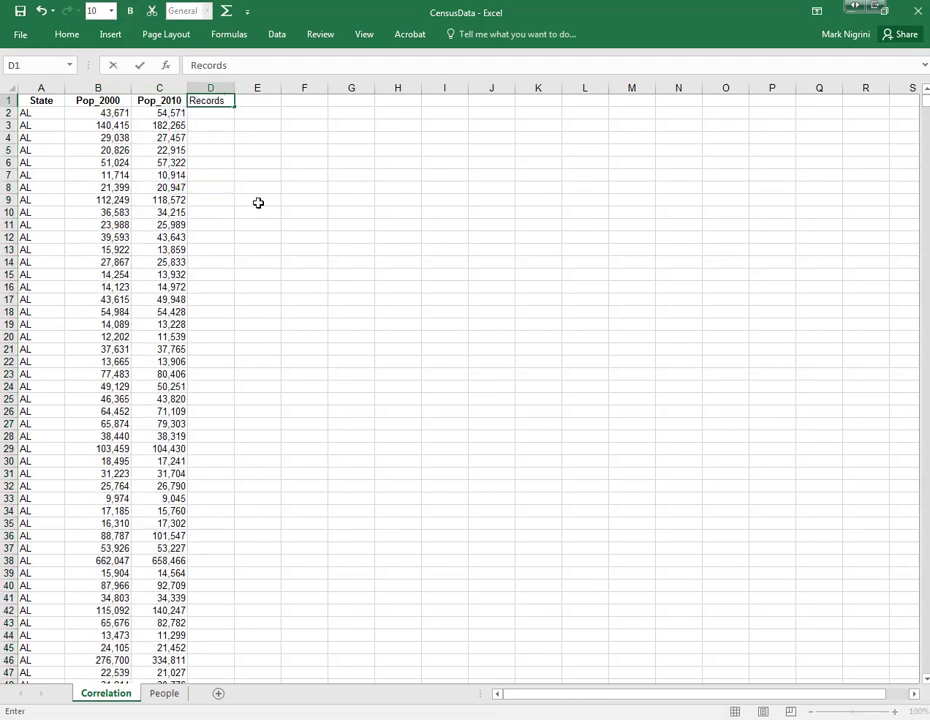
key("Return")
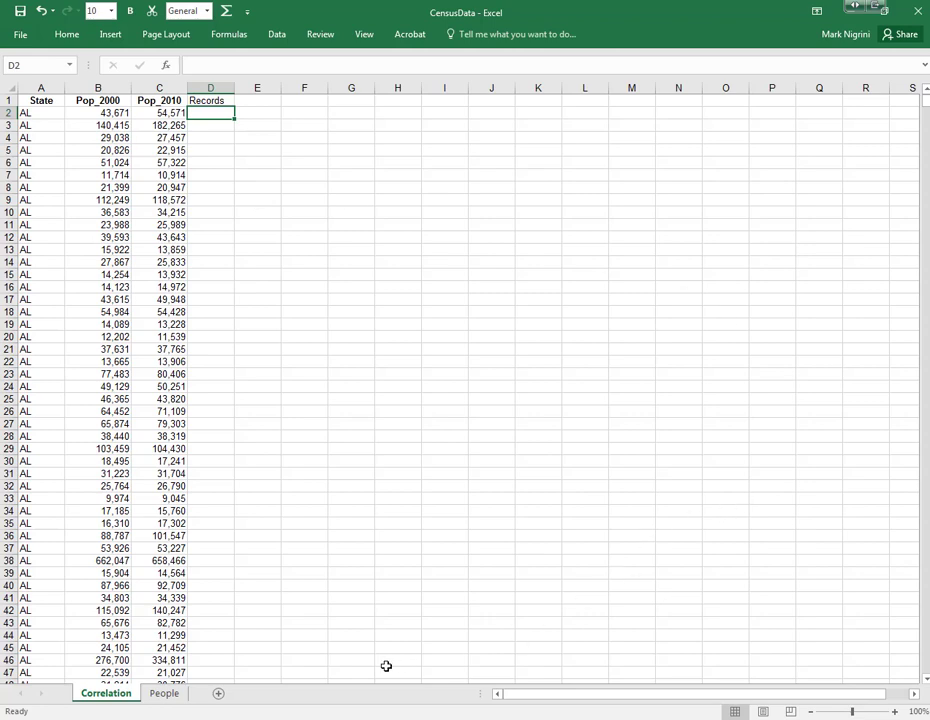
- Copy the correlation formula image from Snagit Editor and paste it at cell J1 of the Correlation sheet in Excel
key("alt+Tab")
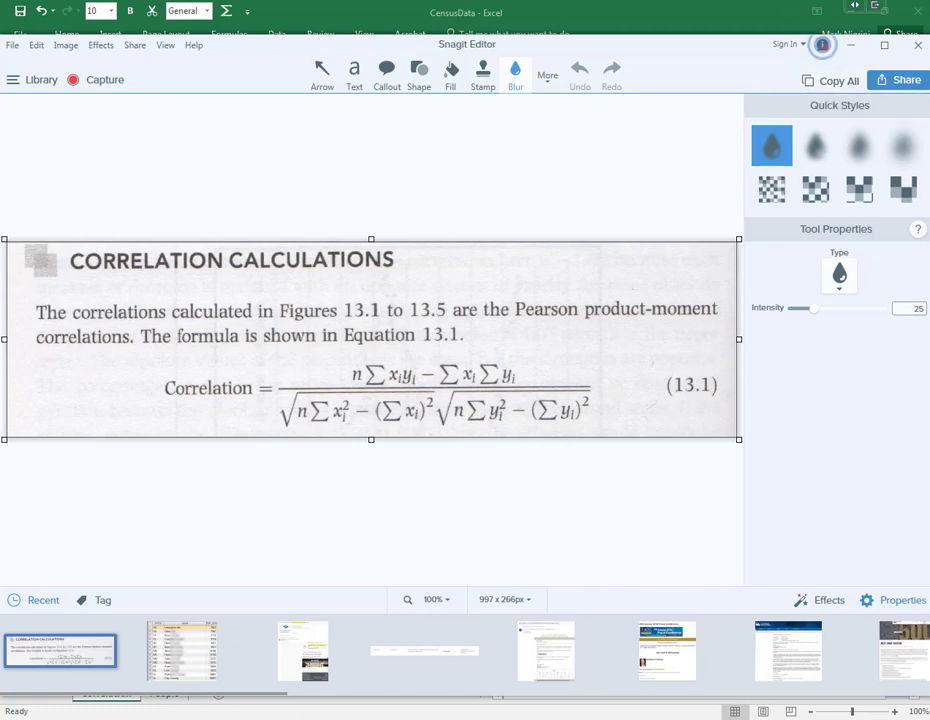
key("alt+Tab")
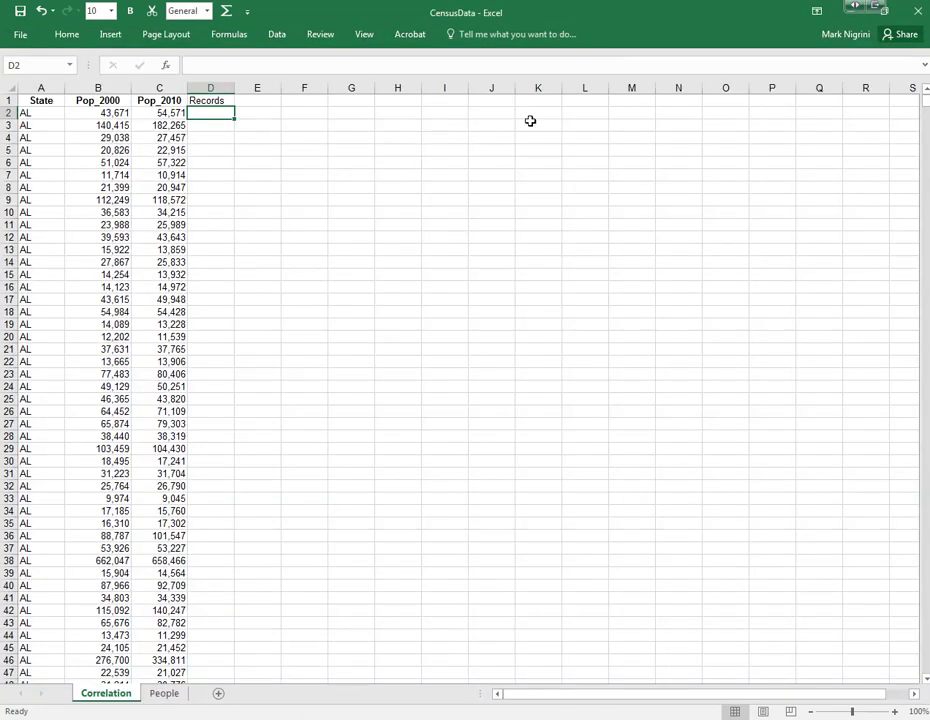
right_click(496, 101)
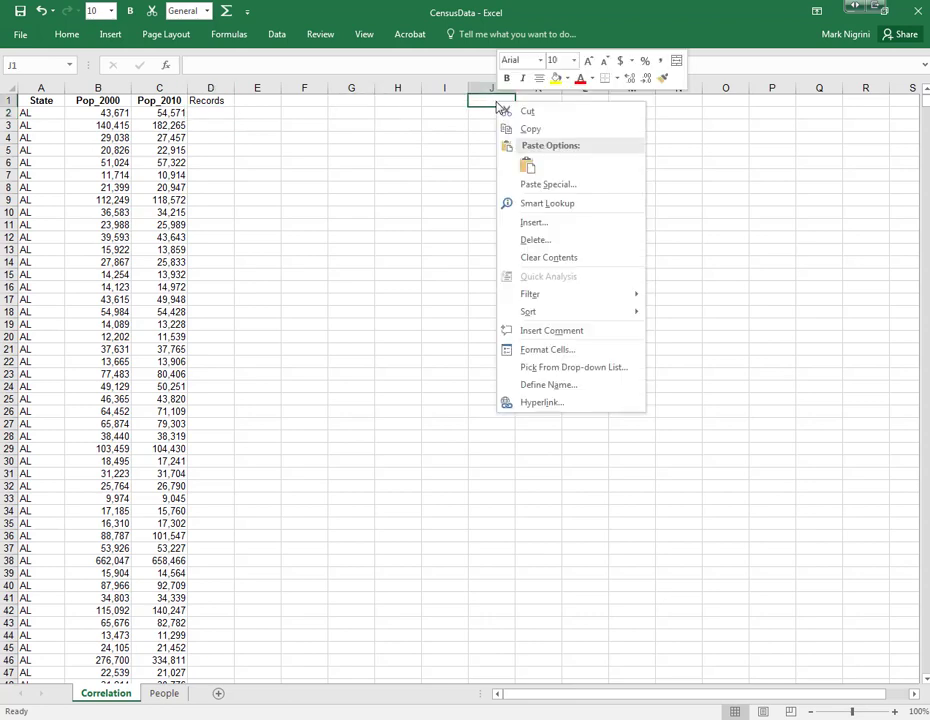
left_click(528, 165)
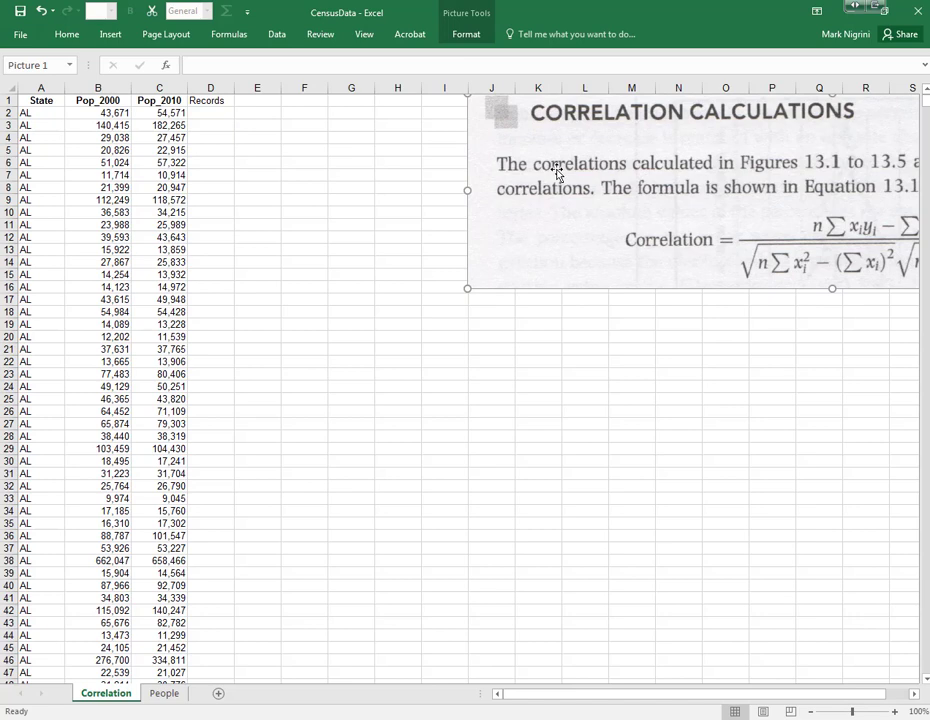
- Cut the pasted formula picture and paste it at cell I1
right_click(564, 154)
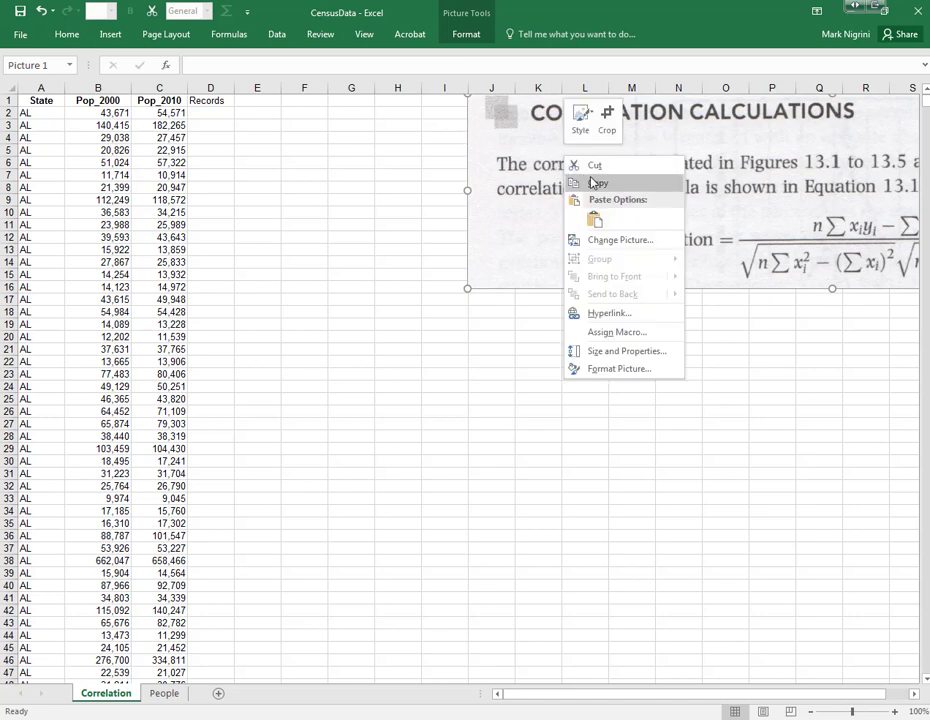
left_click(609, 168)
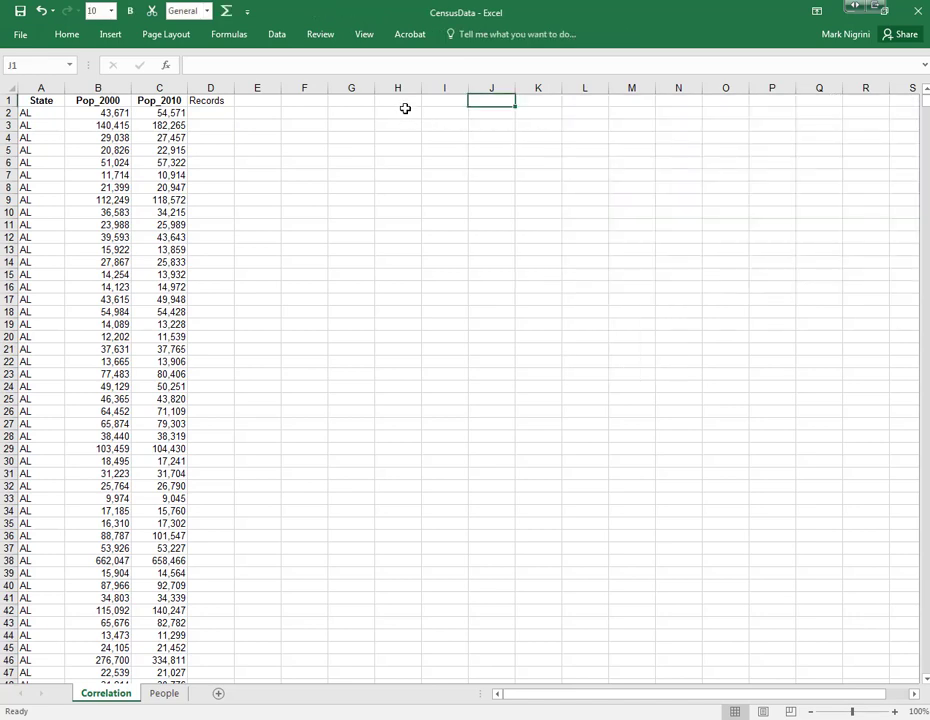
right_click(434, 103)
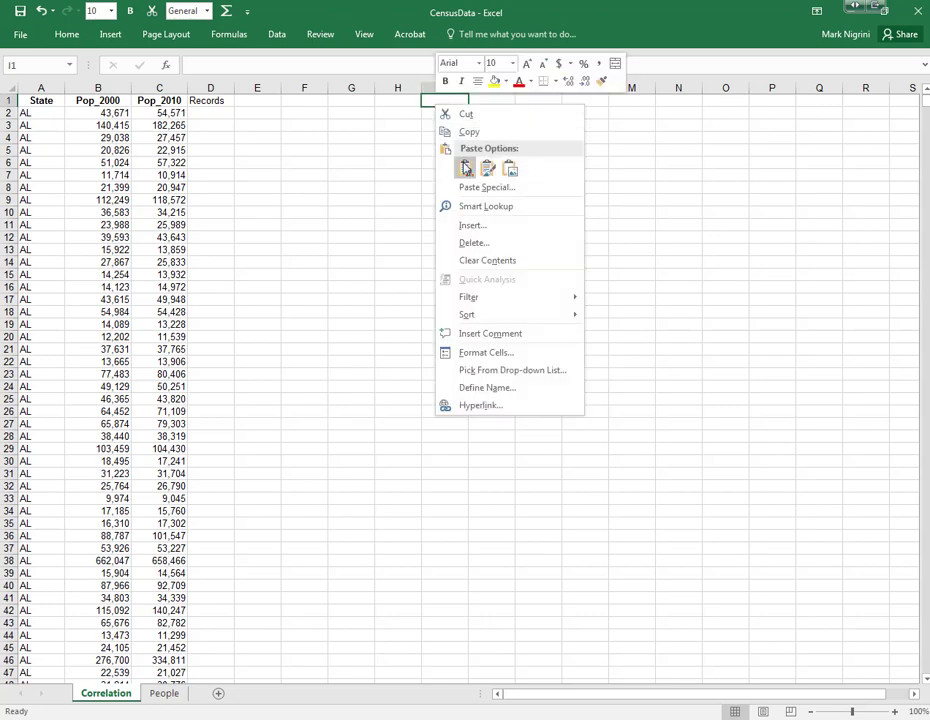
left_click(463, 166)
- Scale the formula picture down with its aspect ratio locked so the whole equation fits on screen, and close the picture formatting
right_click(572, 170)
left_click(623, 366)
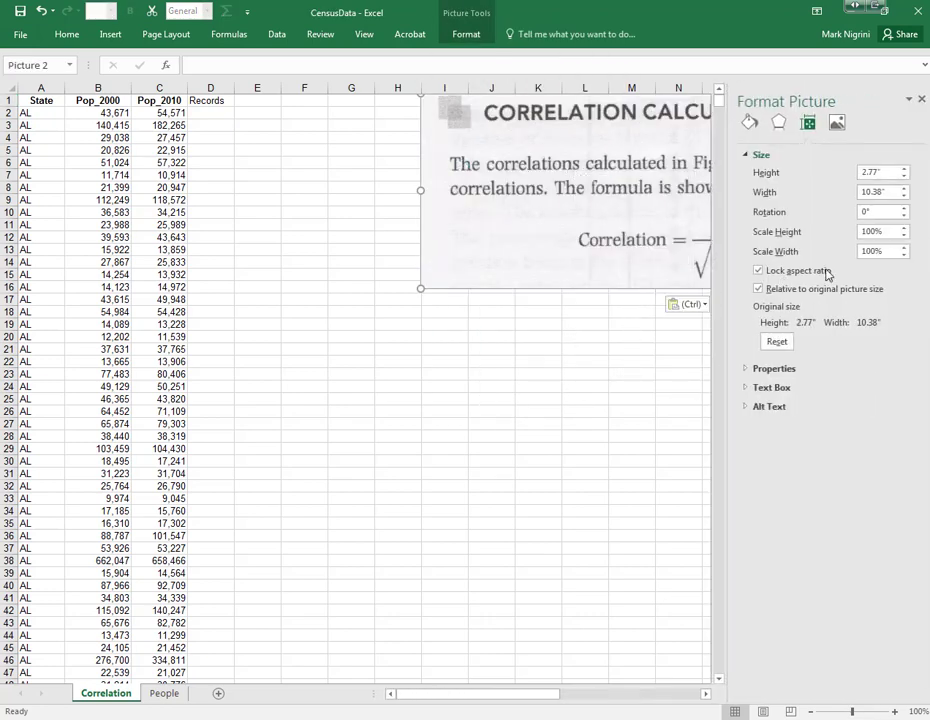
left_click(904, 256)
left_click(904, 255)
left_click(904, 255)
left_click(904, 255)
left_click(904, 255)
left_click(904, 256)
left_click(904, 256)
left_click(904, 256)
left_click(904, 256)
left_click(904, 256)
left_click(921, 99)
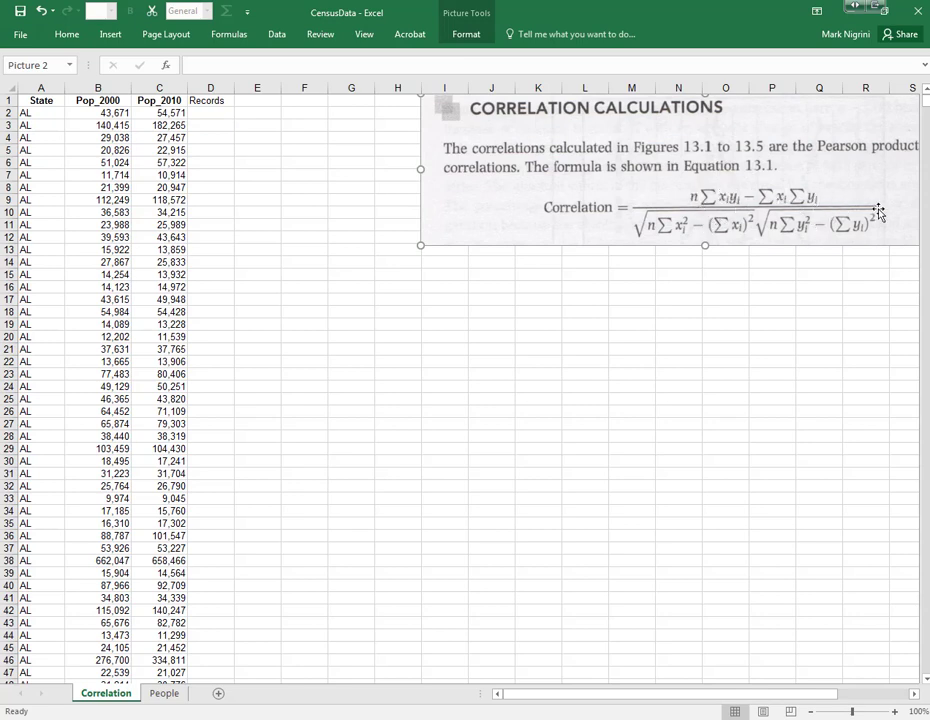
- Make the Records heading in D1 bold
left_click(255, 139)
left_click(213, 101)
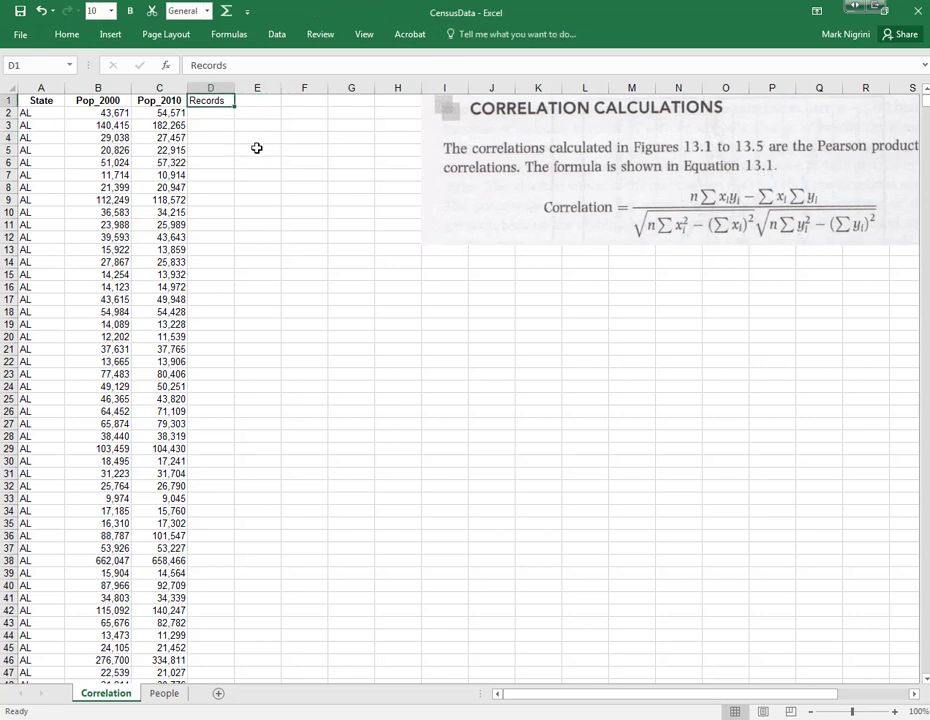
left_click(129, 11)
- Enter 1 in cells D2 to D4 and fill the value down the Records column to the last data row
left_click(211, 114)
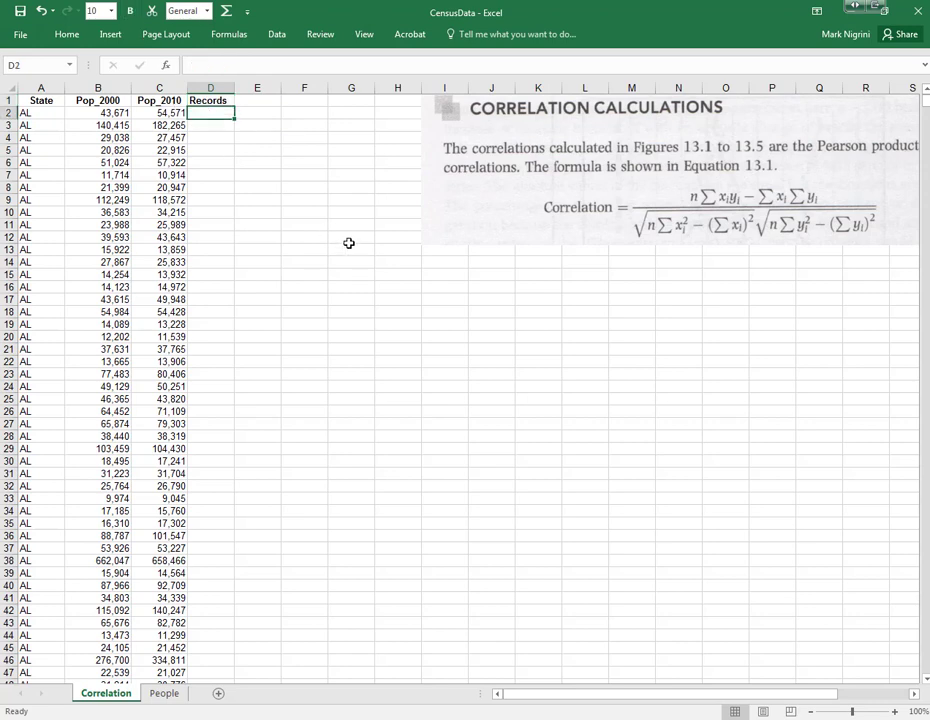
type("1")
key("Return")
type("2")
key("Return")
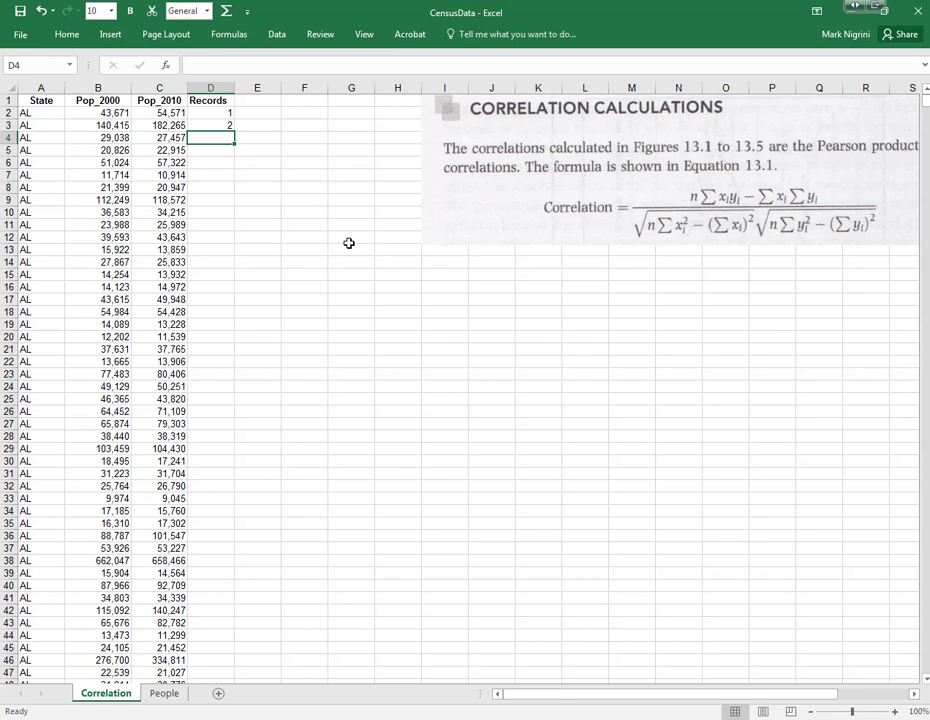
key("Up")
type("1")
key("Return")
type("1")
key("Return")
left_click_drag(203, 117, 211, 138)
double_click(234, 146)
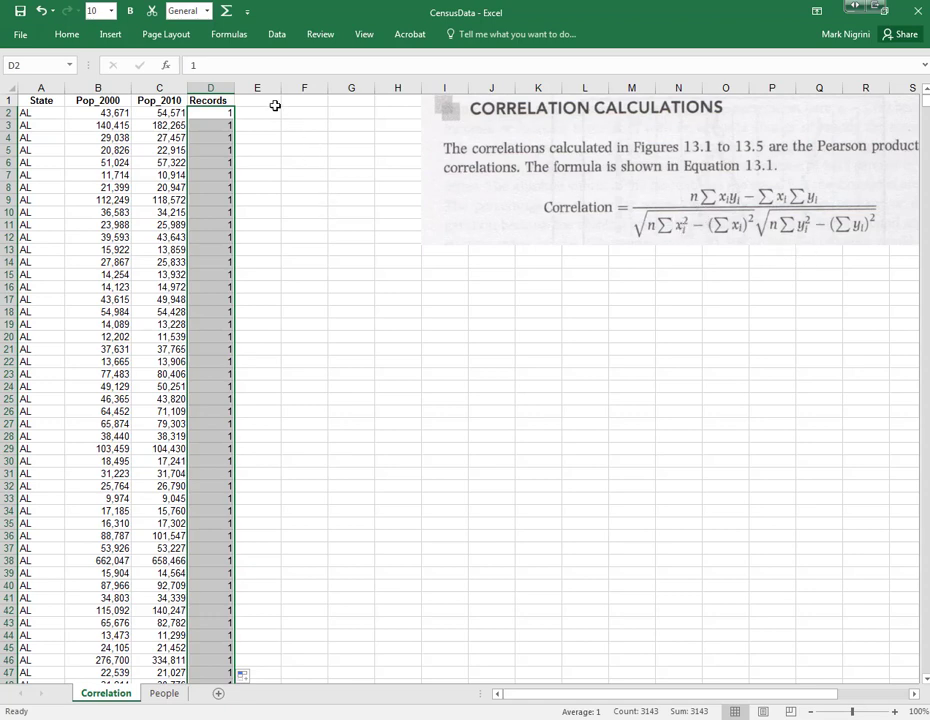
- Enter the headings X-sq, Y-sq and X*Y in cells E1, F1 and G1
mouse_move(274, 104)
left_mouse_down()
mouse_move(272, 139)
mouse_move(258, 101)
left_mouse_up()
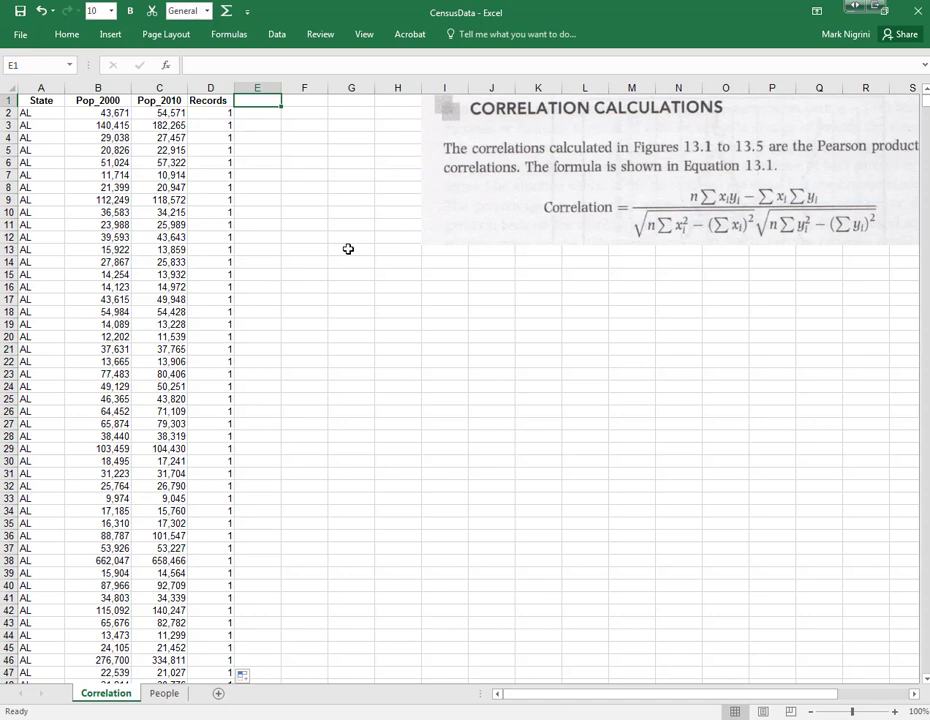
type("X-sq")
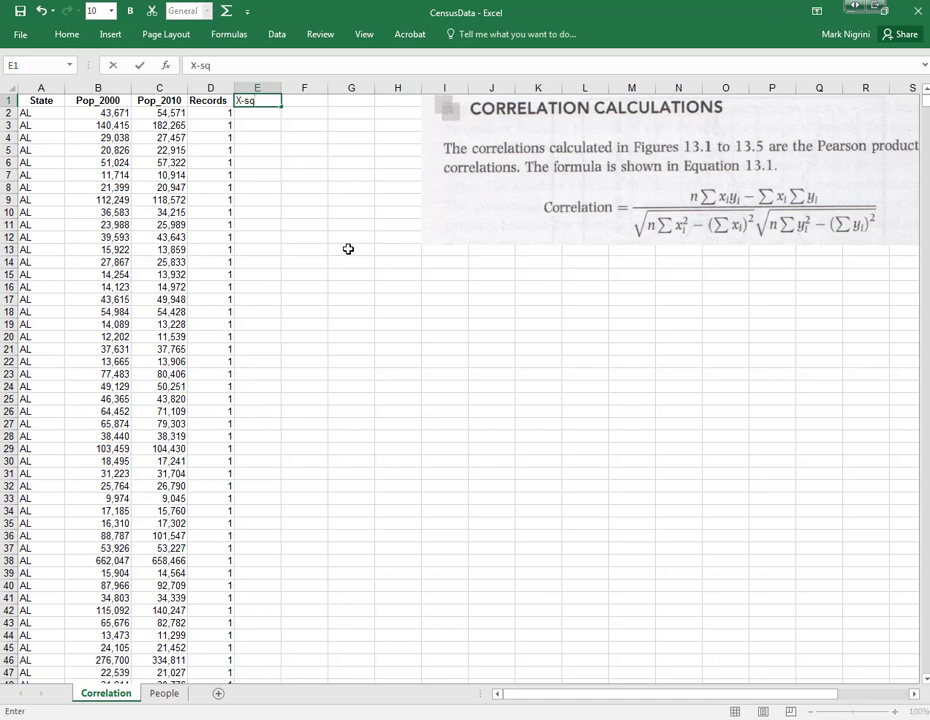
key("Tab")
type("Y")
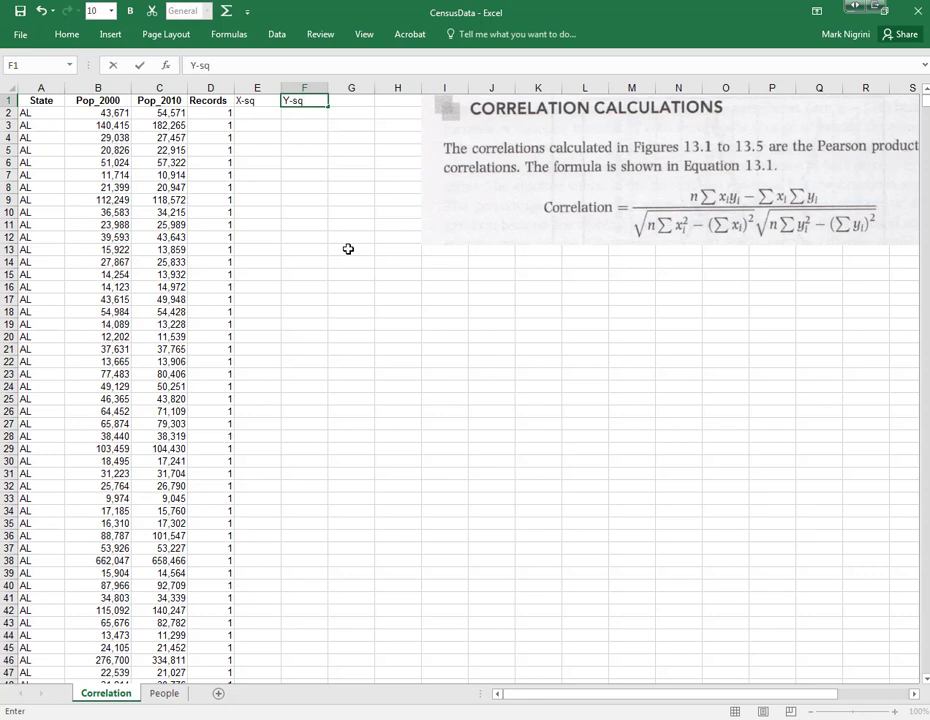
key("Tab")
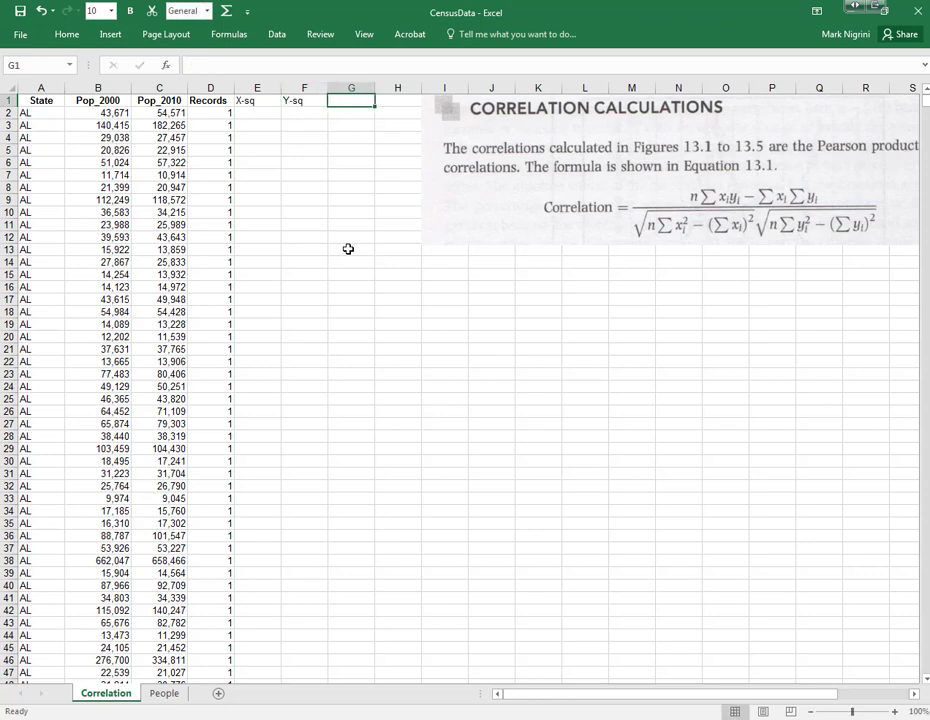
type("X")
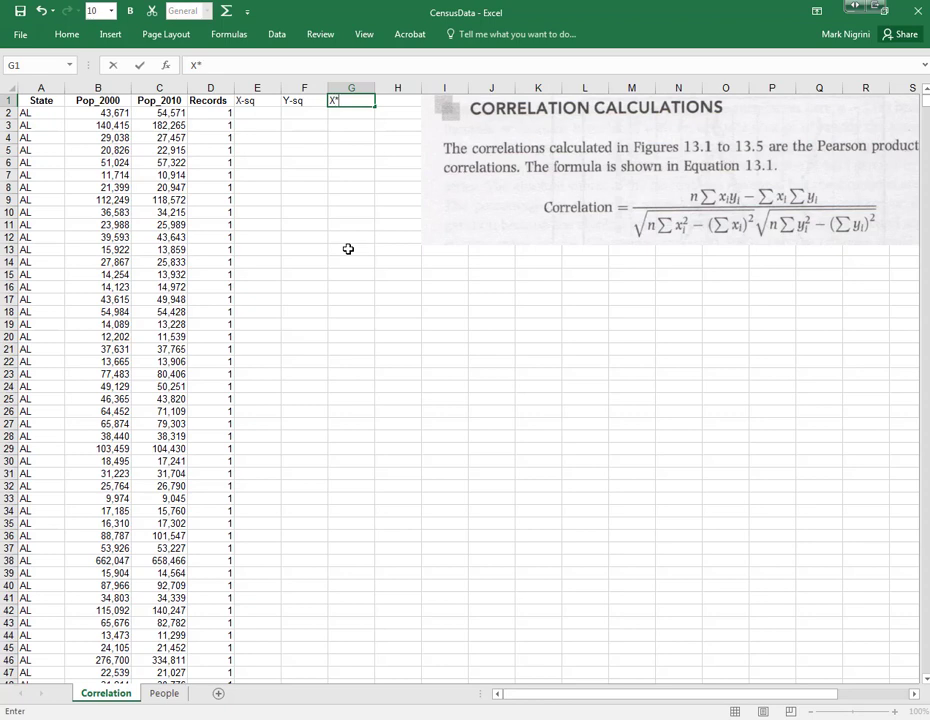
type("*Y")
key("Return")
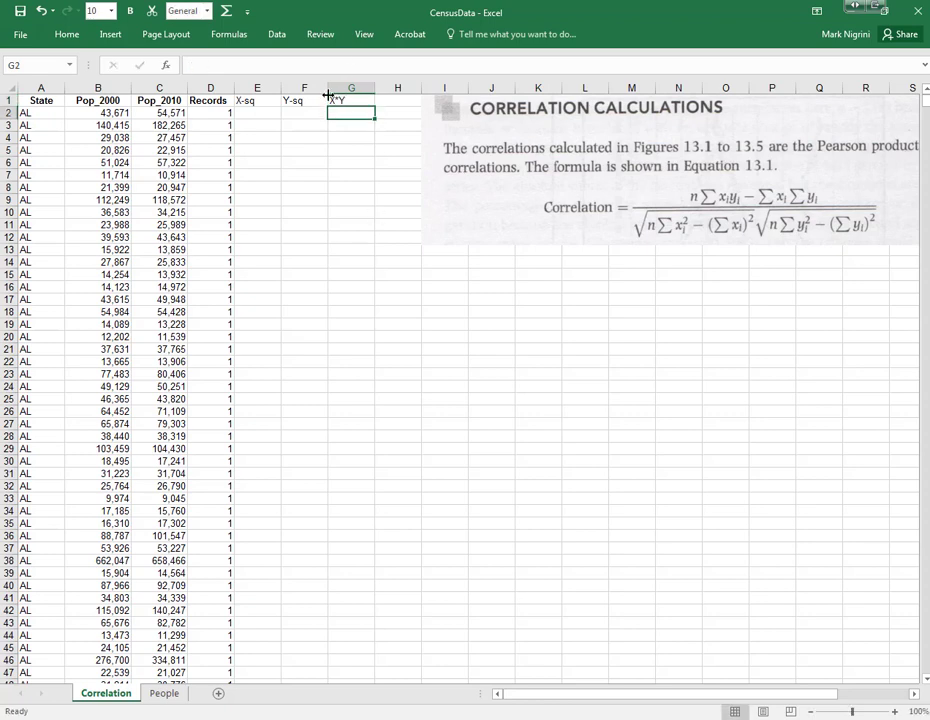
- Make the headings in E1:G1 bold and centre them
left_click_drag(259, 105, 357, 100)
left_click(128, 12)
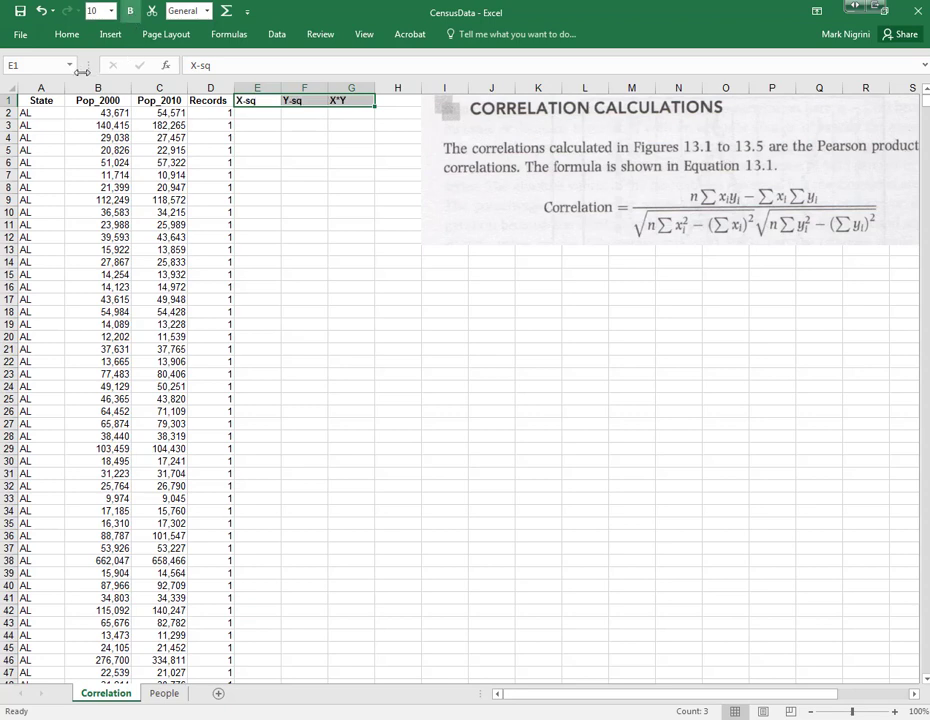
left_click(67, 34)
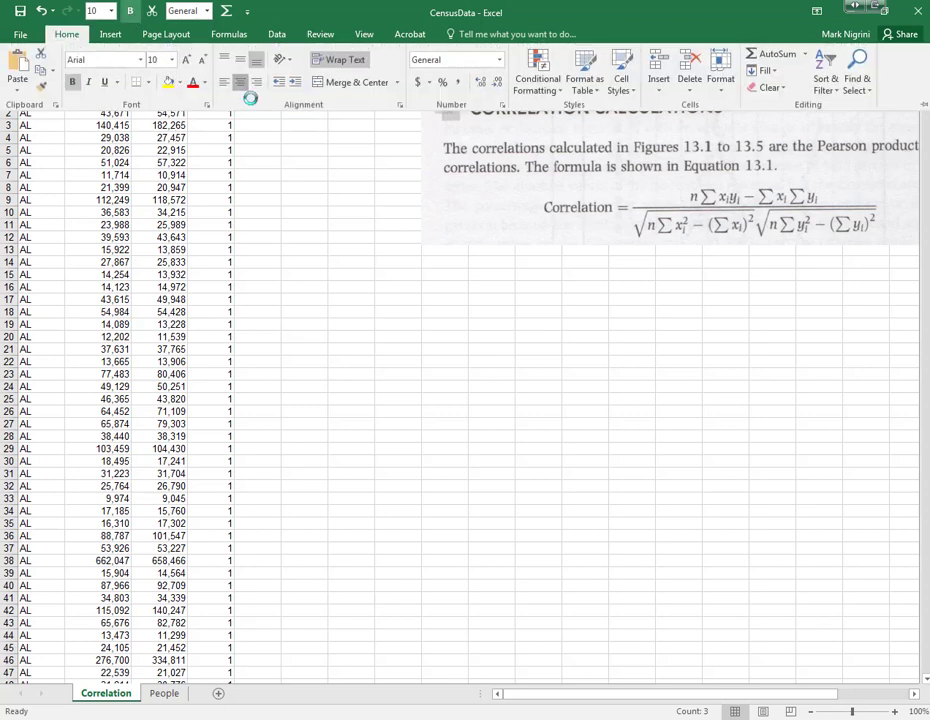
left_click(266, 137)
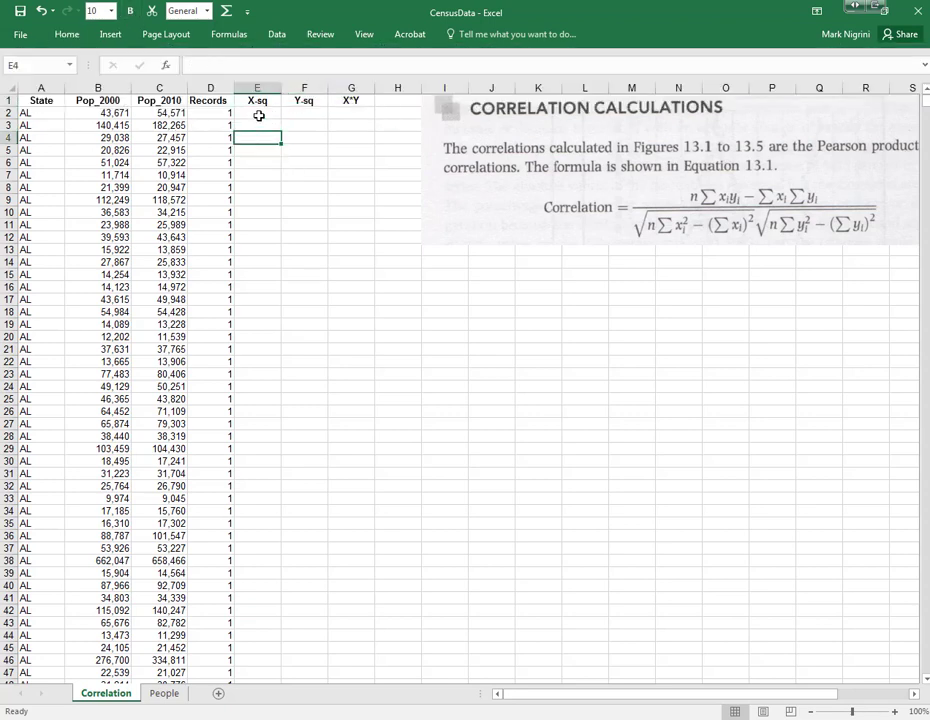
- Rename the Pop_2000 and Pop_2010 headings in B1 and C1 as X and Y
left_click(258, 114)
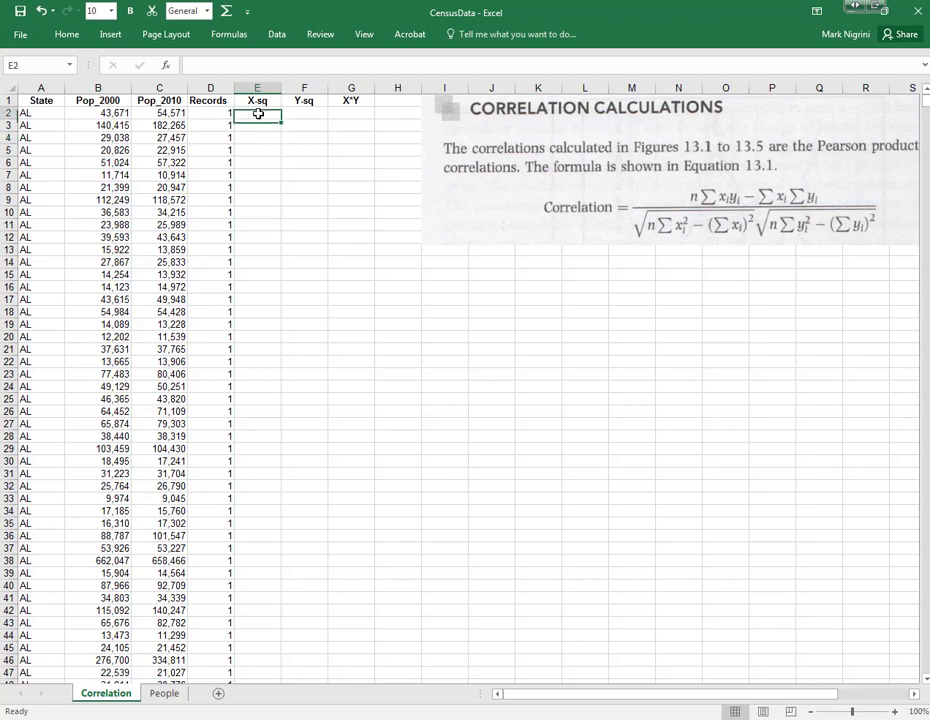
left_click(104, 103)
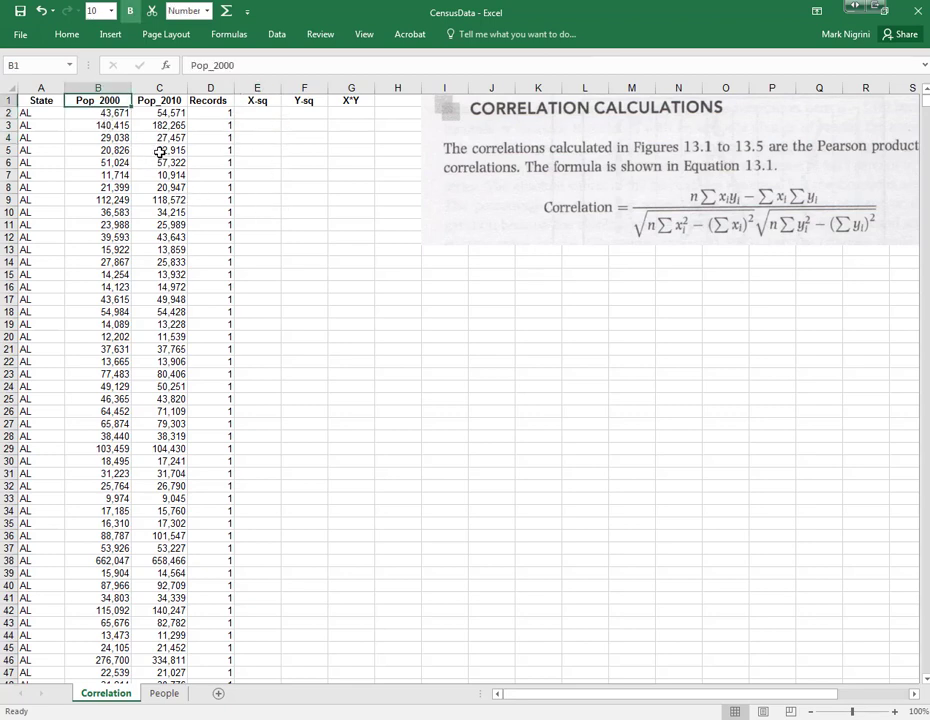
type("X")
key("Tab")
type("Y")
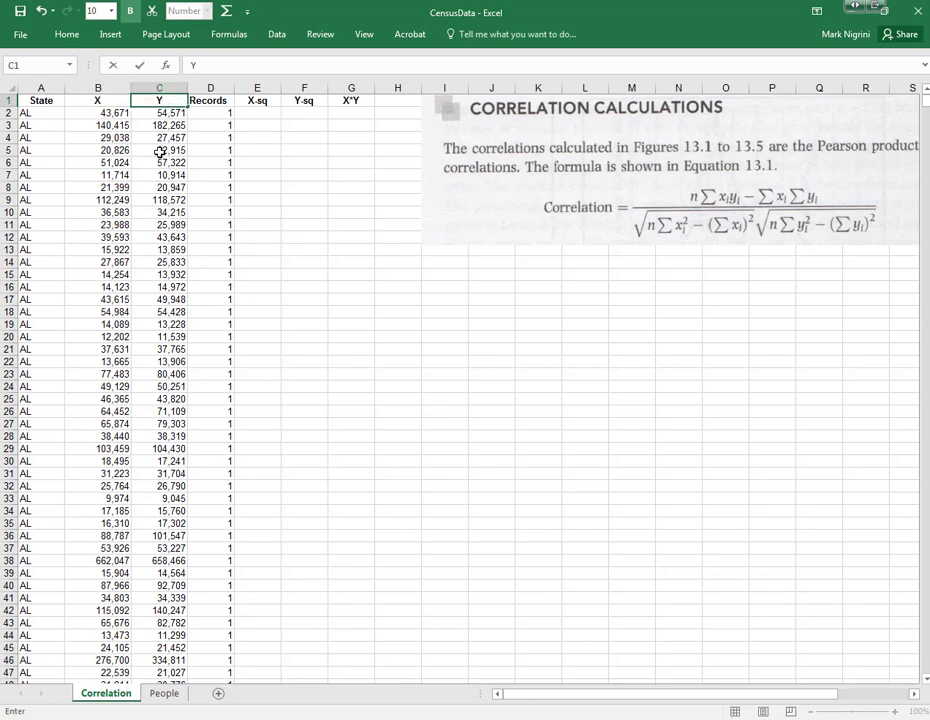
key("Down")
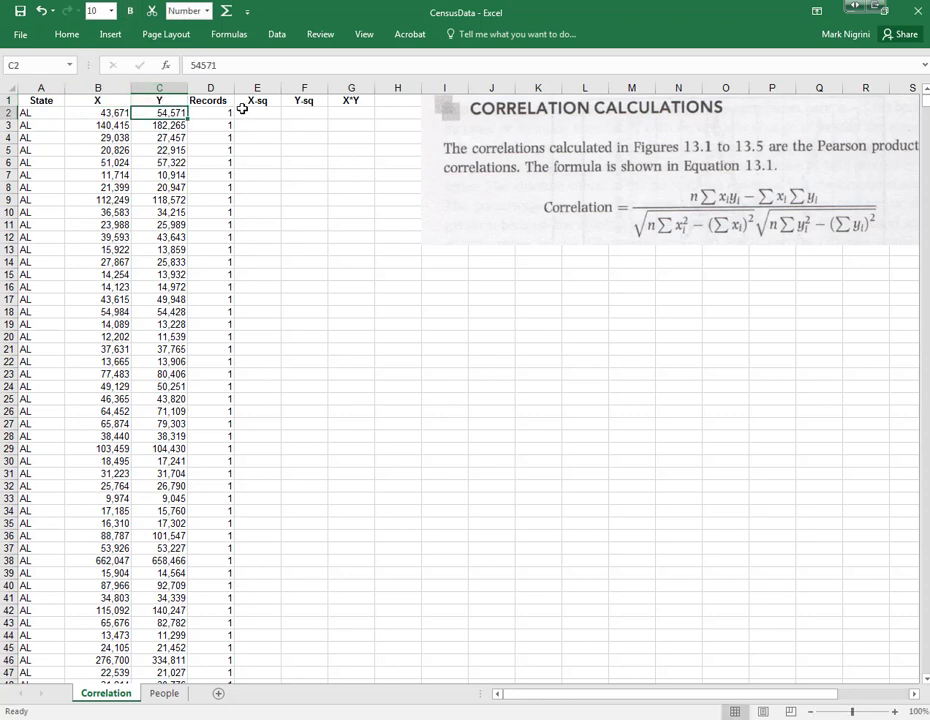
- Rename the Records heading in D1 as n and centre it
left_click(224, 100)
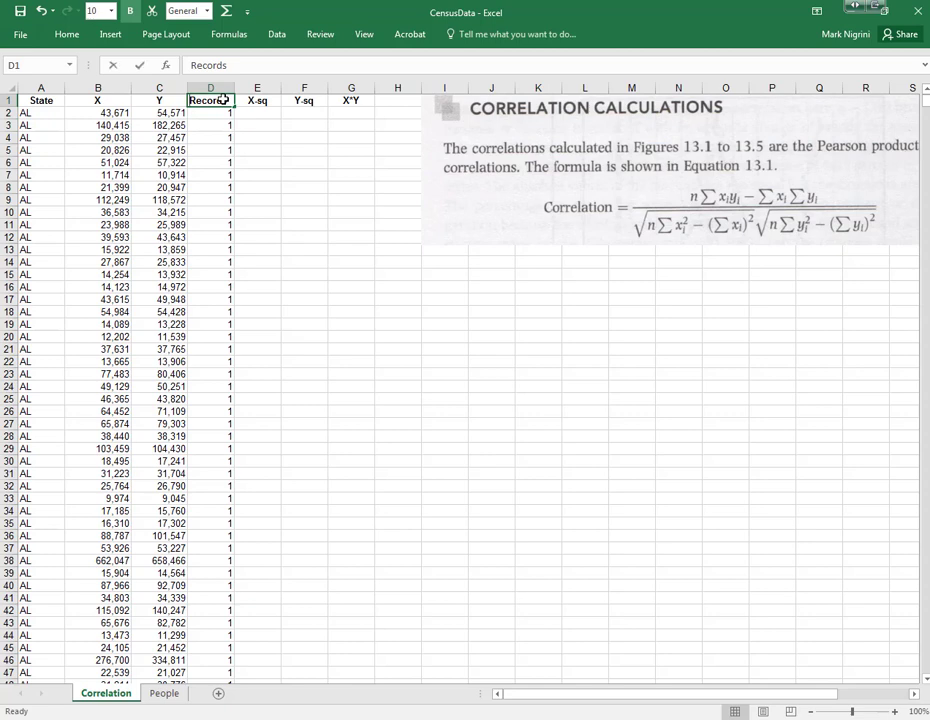
type("n")
key("Return")
left_click(67, 35)
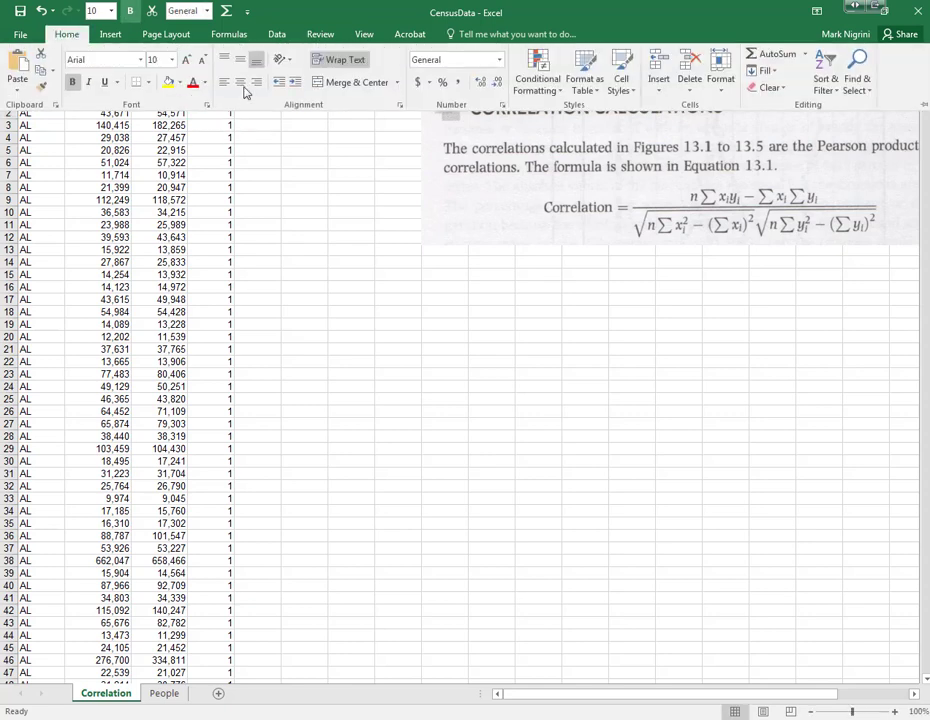
left_click(276, 174)
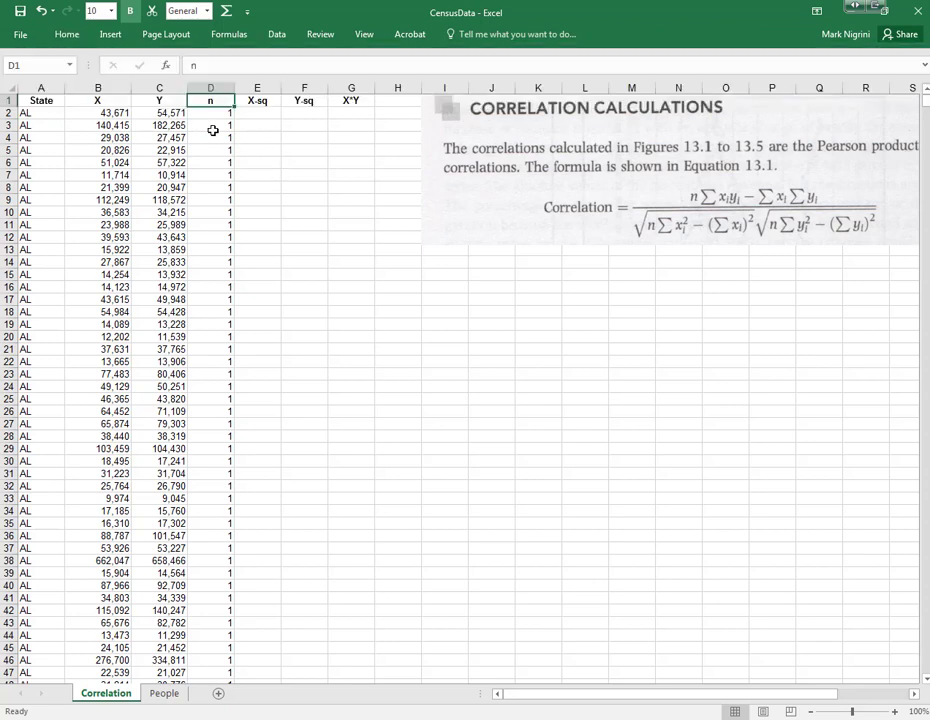
- Enter the formula =B2*B2 in cell E2 under the X-sq heading
left_click(255, 114)
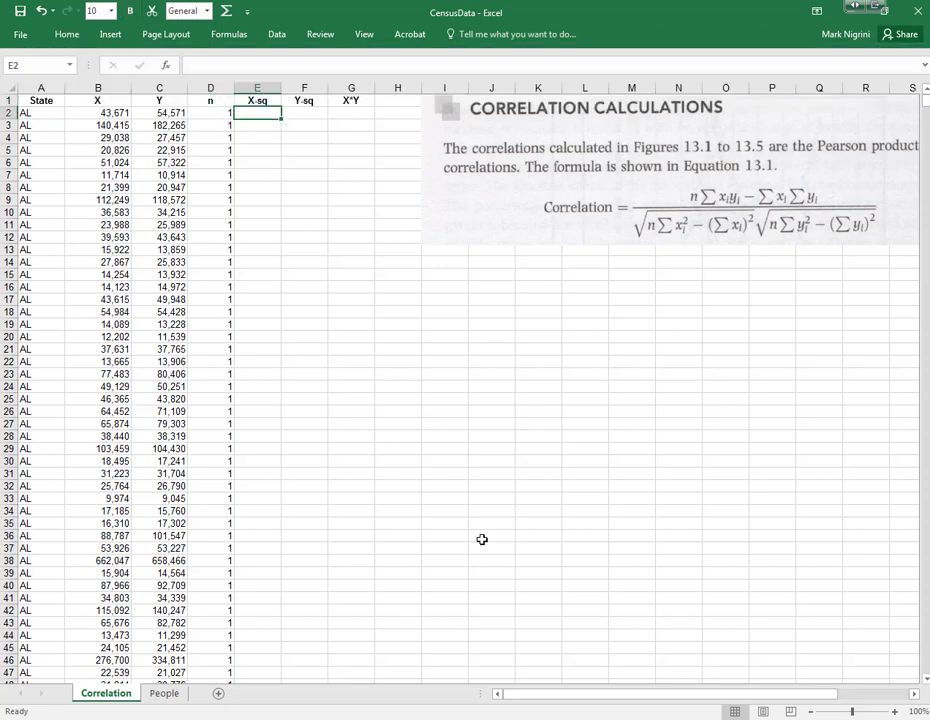
type("=")
key("Left")
key("Left")
key("Left")
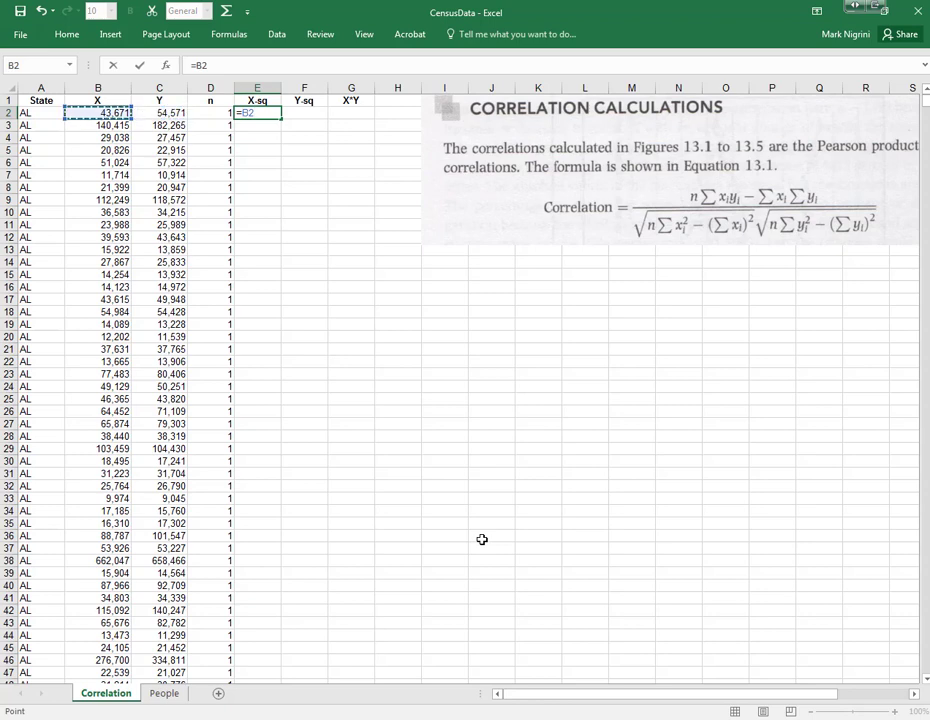
type("*")
key("Left")
key("Left")
key("Left")
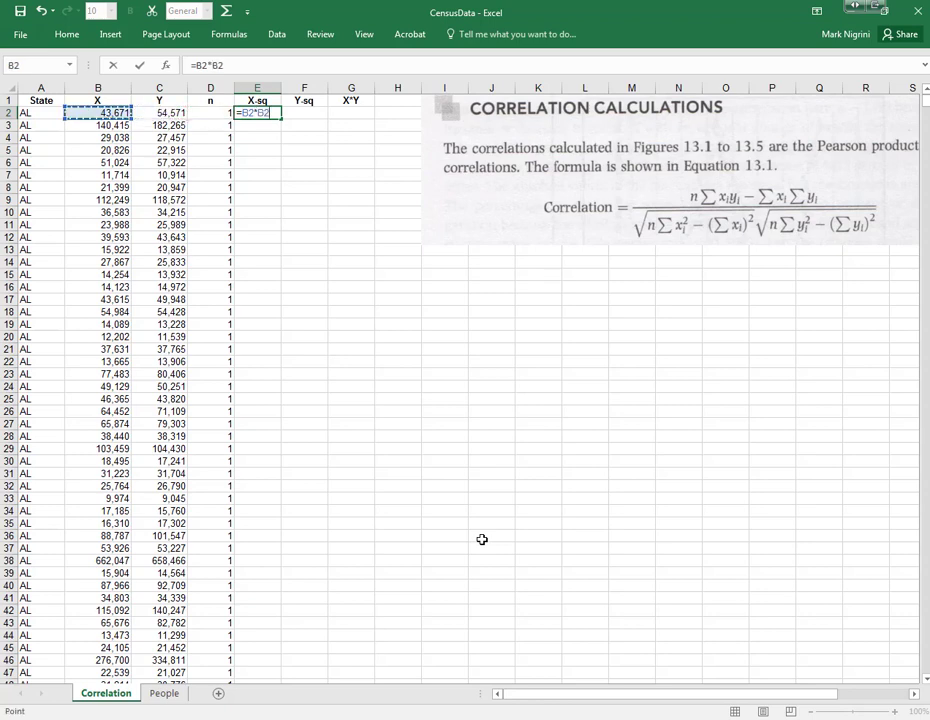
key("Return")
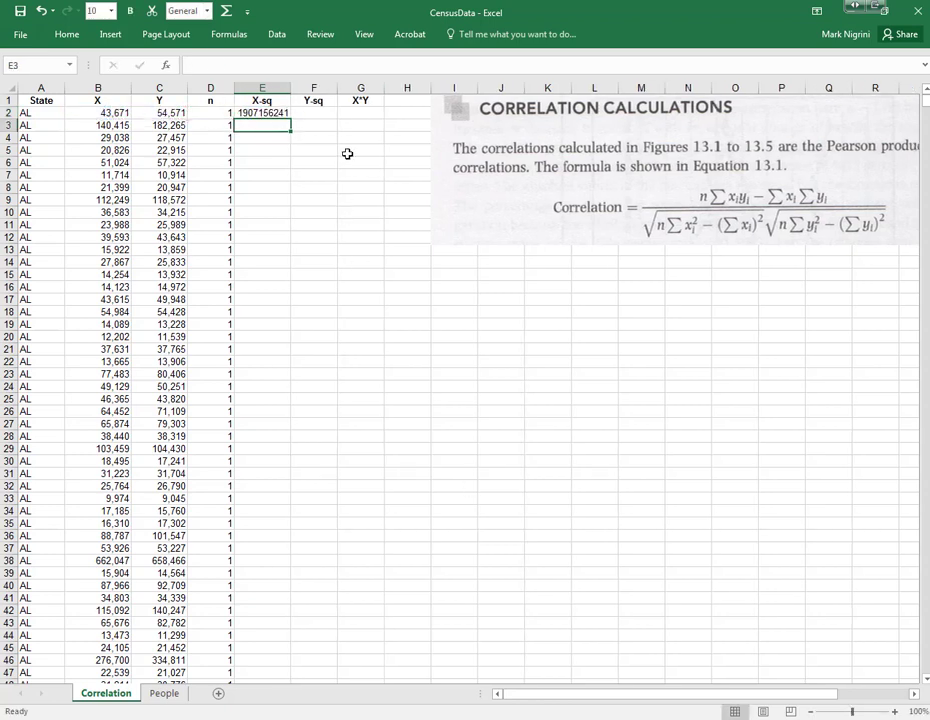
- Enter the formula =C2*C2 in cell F2 under the Y-sq heading
left_click(323, 113)
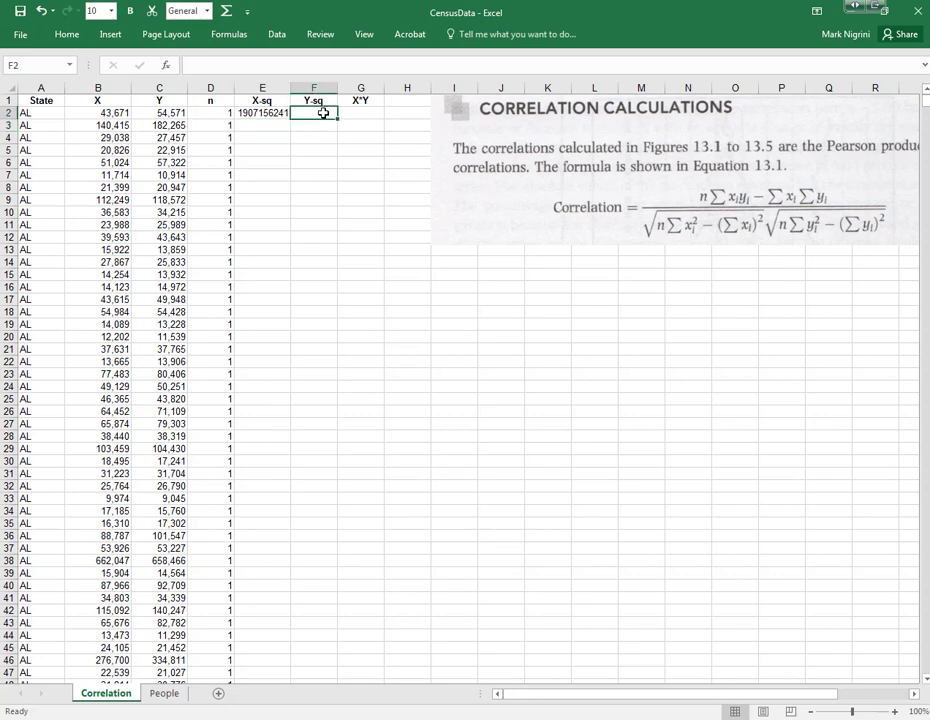
type("=")
key("Left")
key("Left")
key("Left")
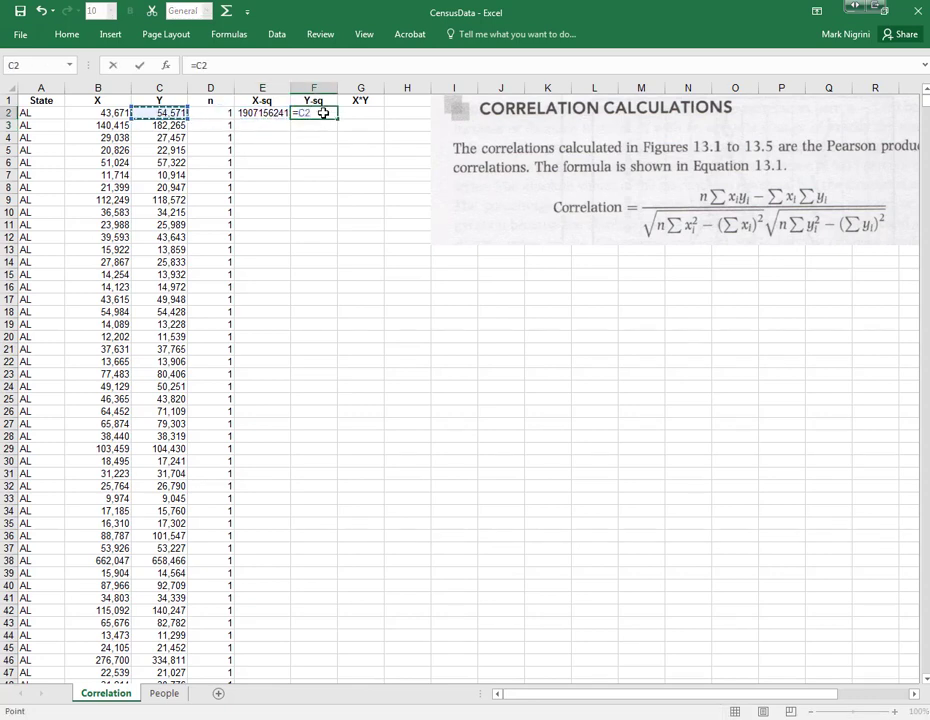
type("*")
key("Left")
key("Left")
key("Left")
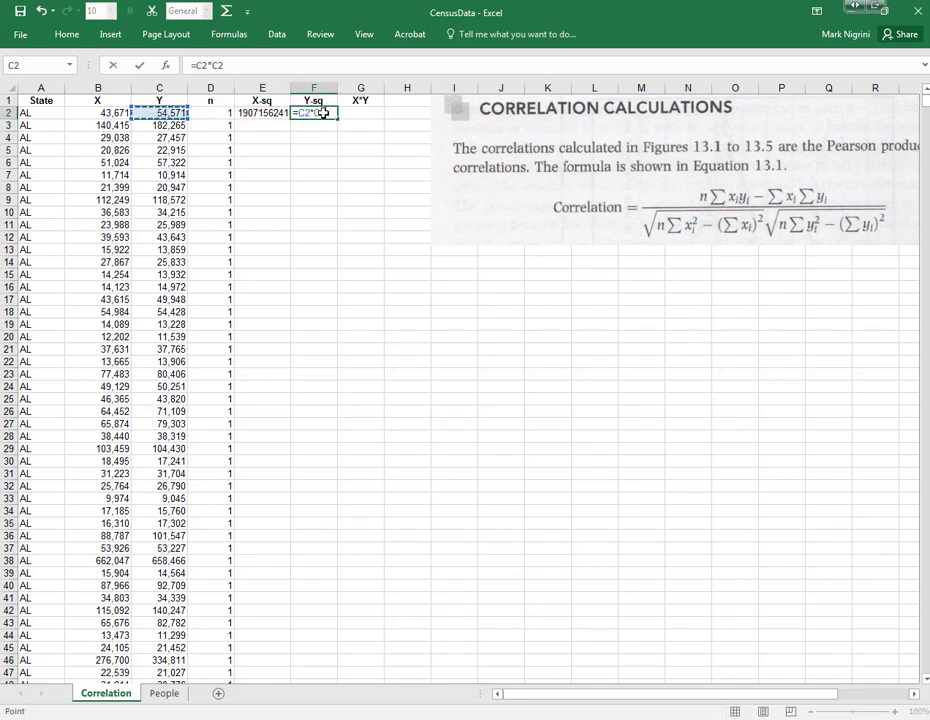
key("Return")
- Enter the formula =B2*C2 in cell G2 under the X*Y heading
left_click(384, 115)
type("=")
key("Left")
key("Left")
key("Left")
key("Left")
key("Left")
key("Left")
key("Right")
type("*")
key("Left")
key("Left")
key("Left")
key("Left")
key("Return")
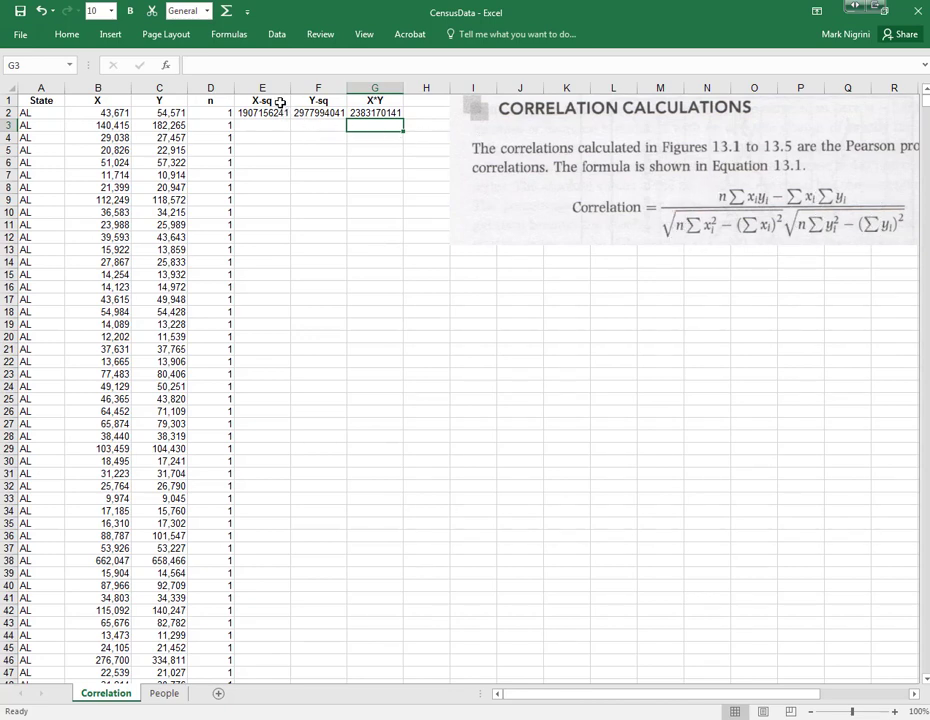
- Widen columns E to G equally and fill the formulas in E2:G2 down through all the data rows
left_click_drag(270, 89, 357, 88)
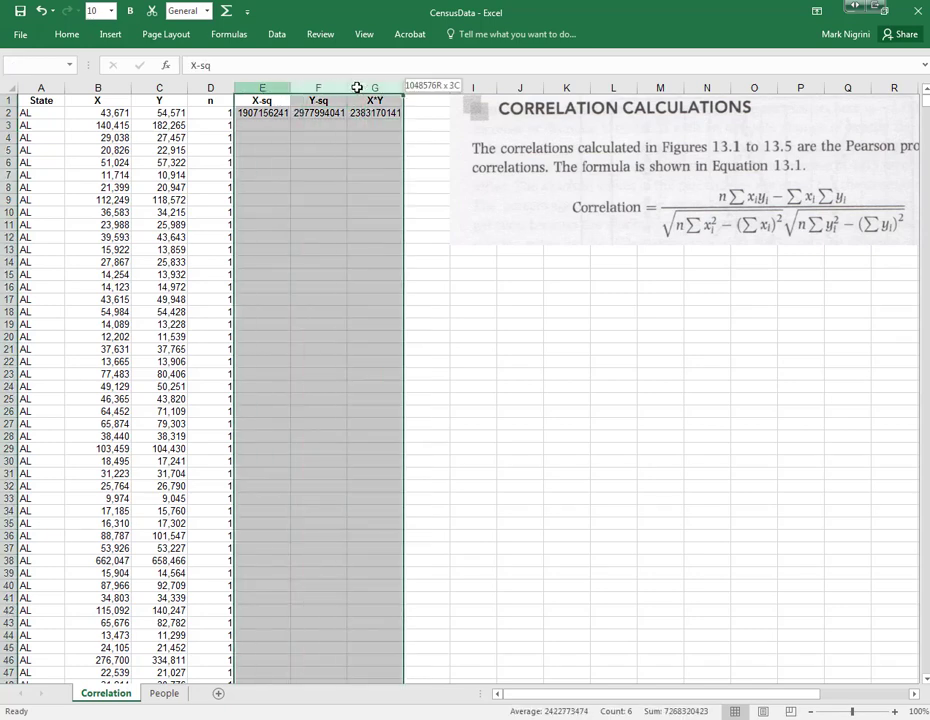
right_click(248, 92)
left_click(305, 267)
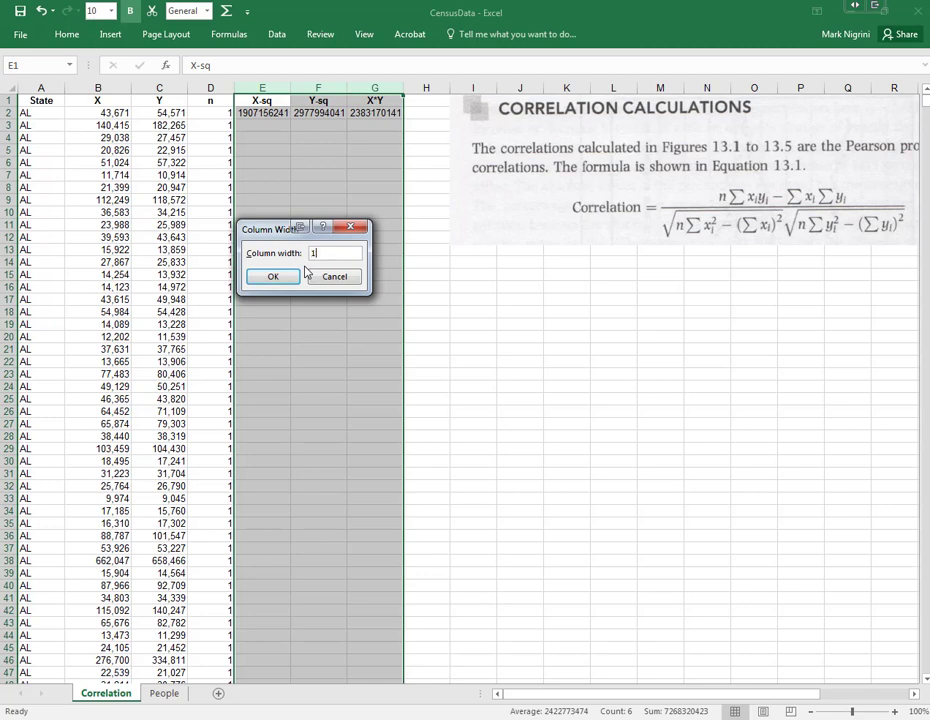
left_click(279, 276)
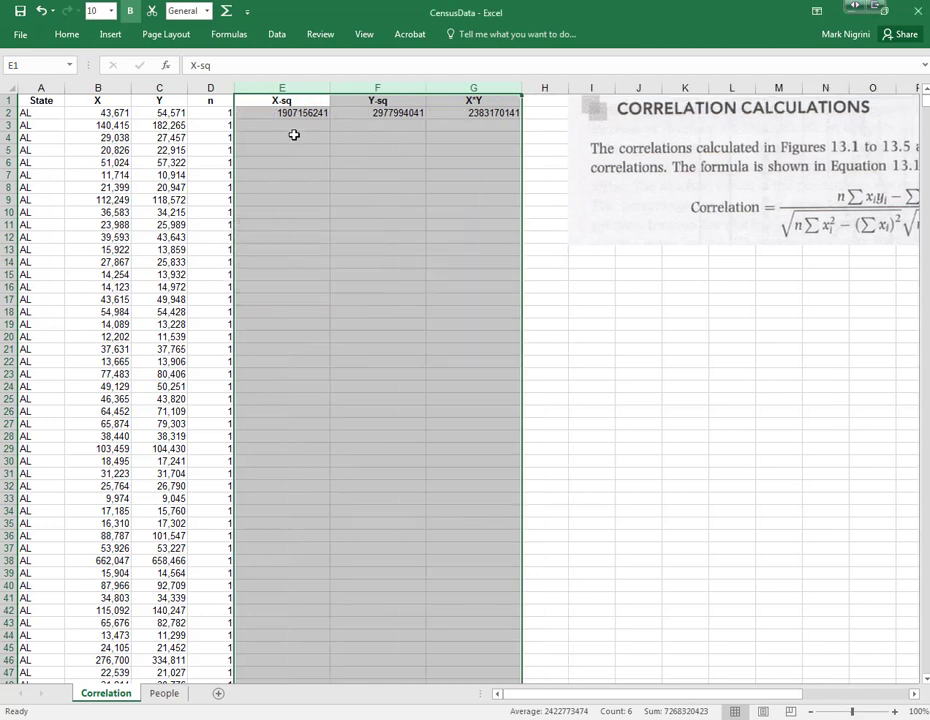
left_click_drag(295, 113, 475, 114)
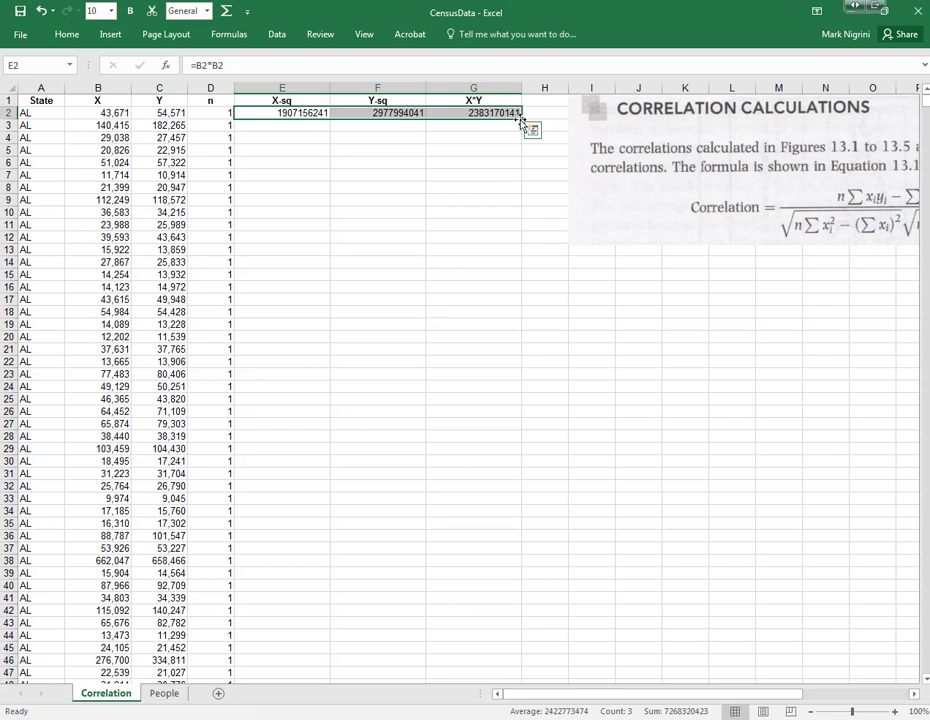
double_click(520, 119)
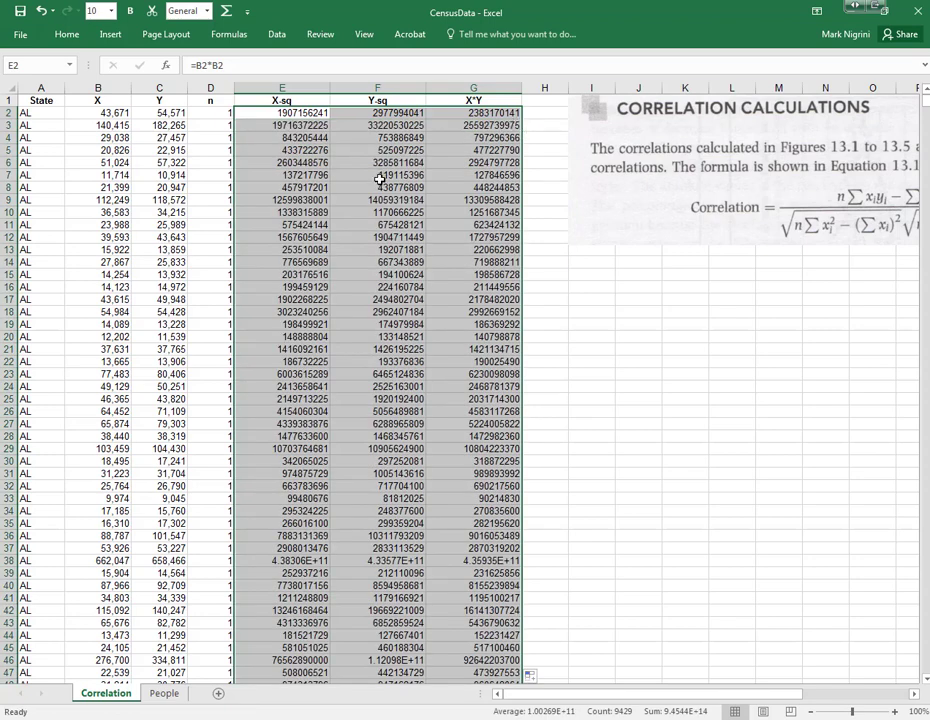
- Format the X-sq, Y-sq and X*Y values as Number with 0 decimal places and the 1000 separator
right_click(310, 190)
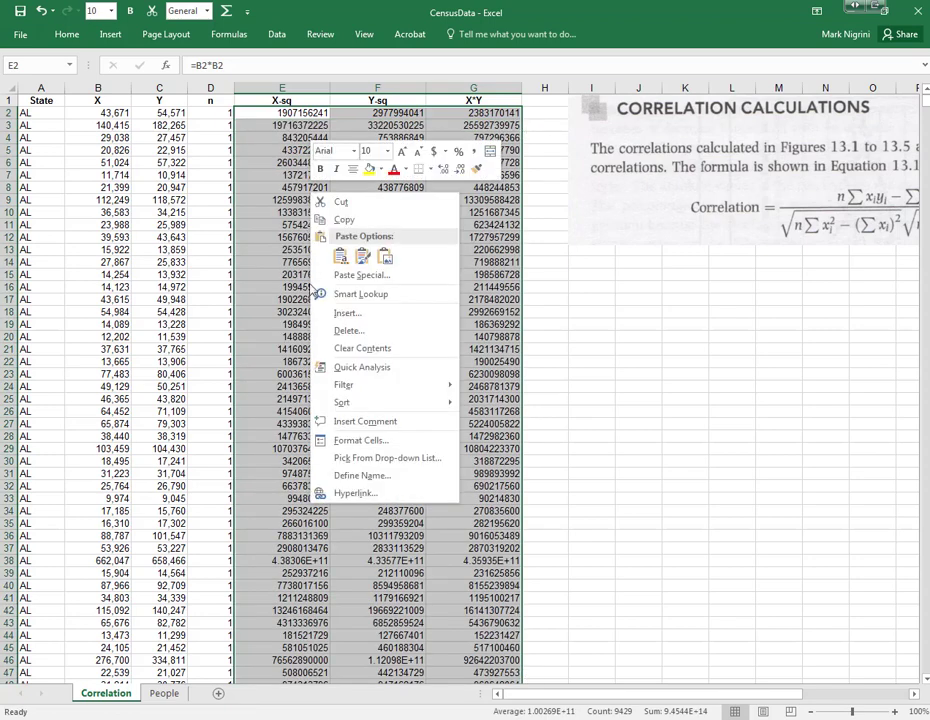
left_click(362, 440)
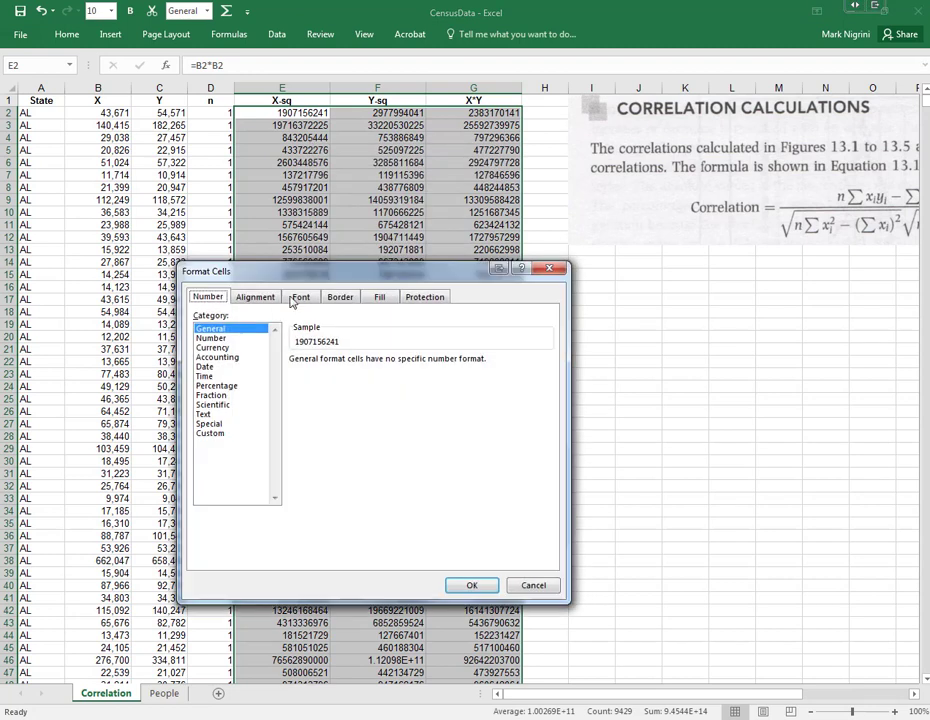
left_click(211, 338)
left_click(389, 364)
left_click(389, 364)
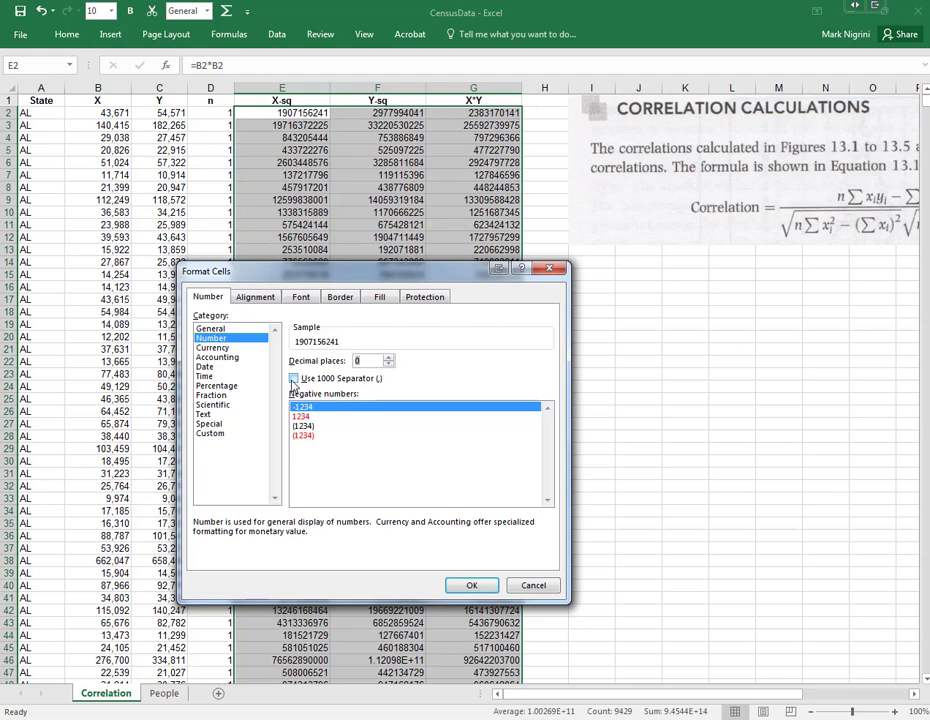
left_click(294, 380)
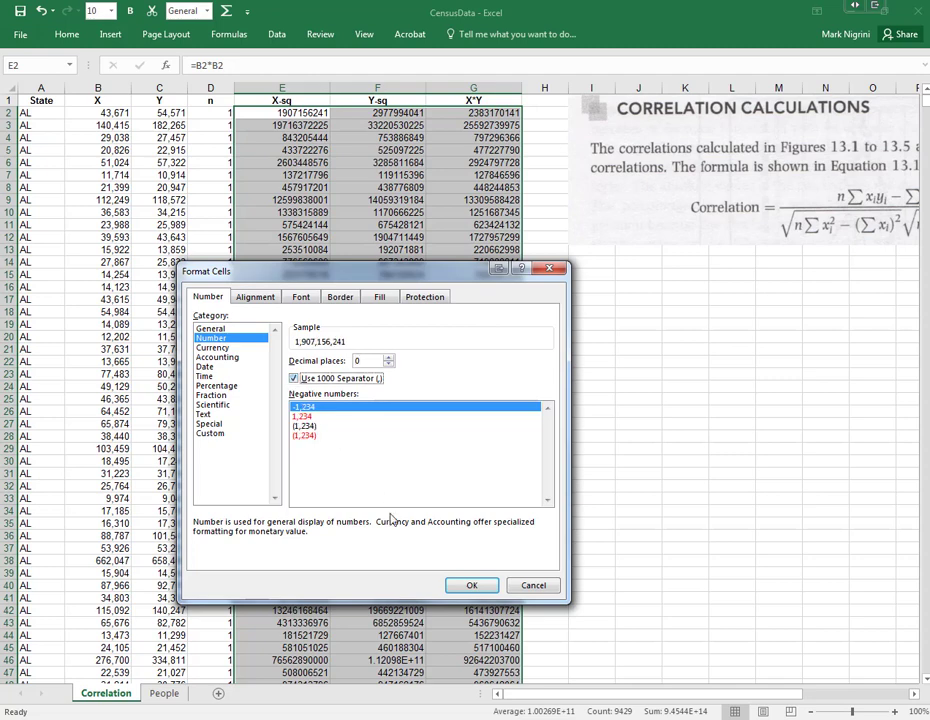
left_click(468, 586)
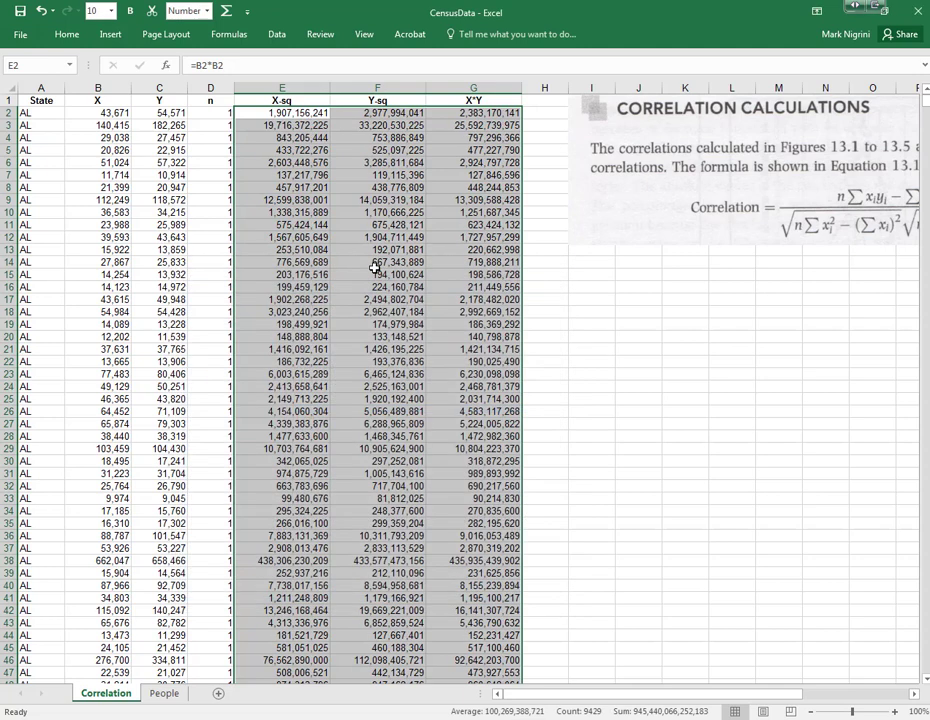
left_click(303, 123)
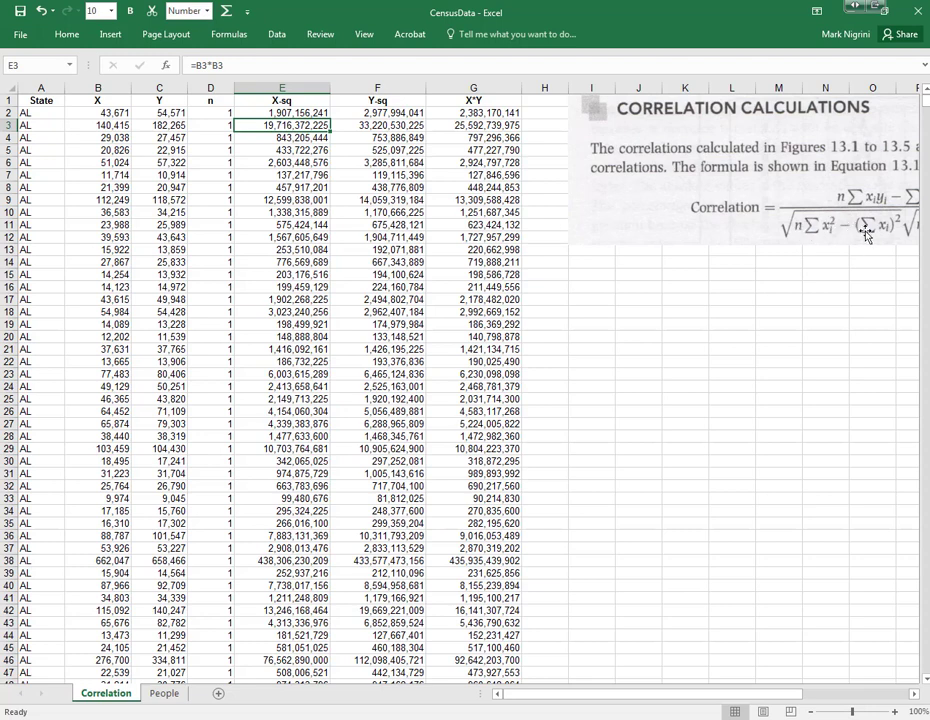
left_click_drag(829, 228, 753, 222)
left_click_drag(733, 170, 765, 152)
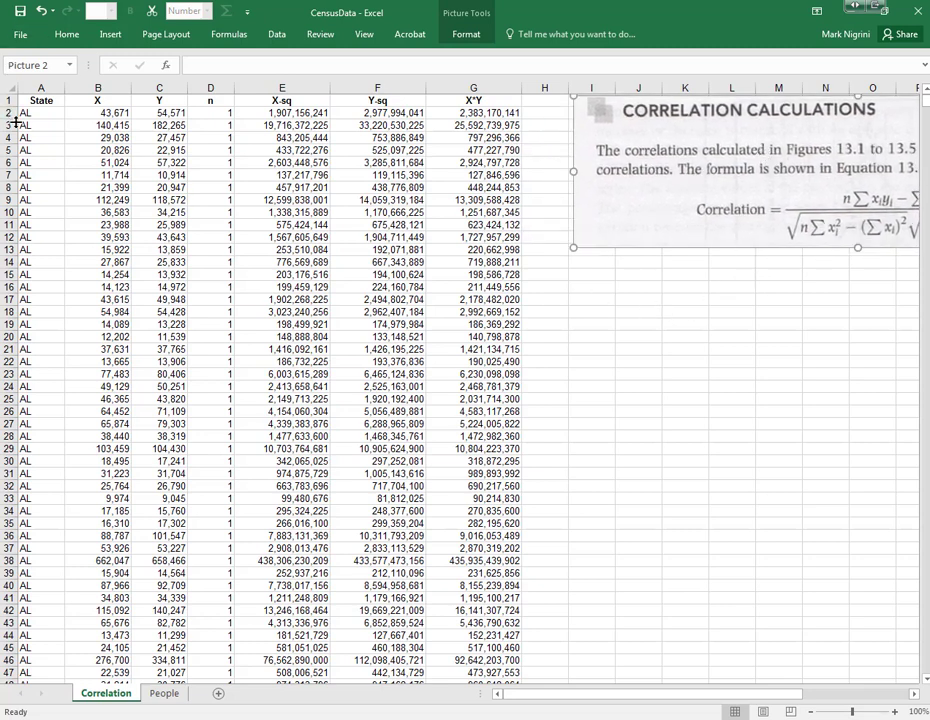
left_click_drag(25, 116, 22, 174)
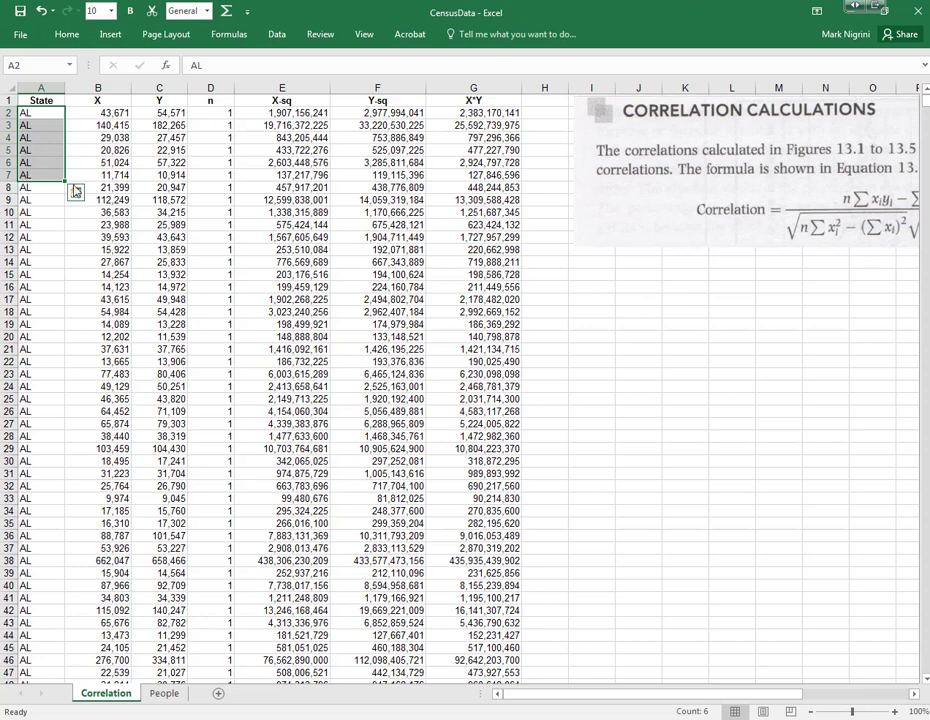
- Create a PivotTable on a new worksheet from the Correlation data range A1:G3144
left_click(59, 100)
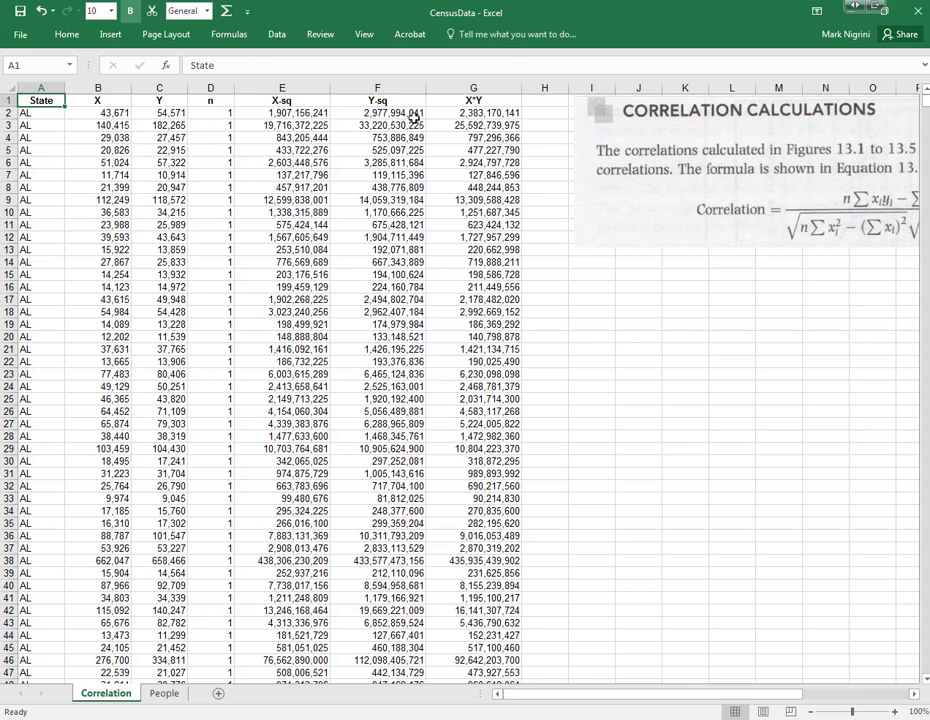
left_click(114, 36)
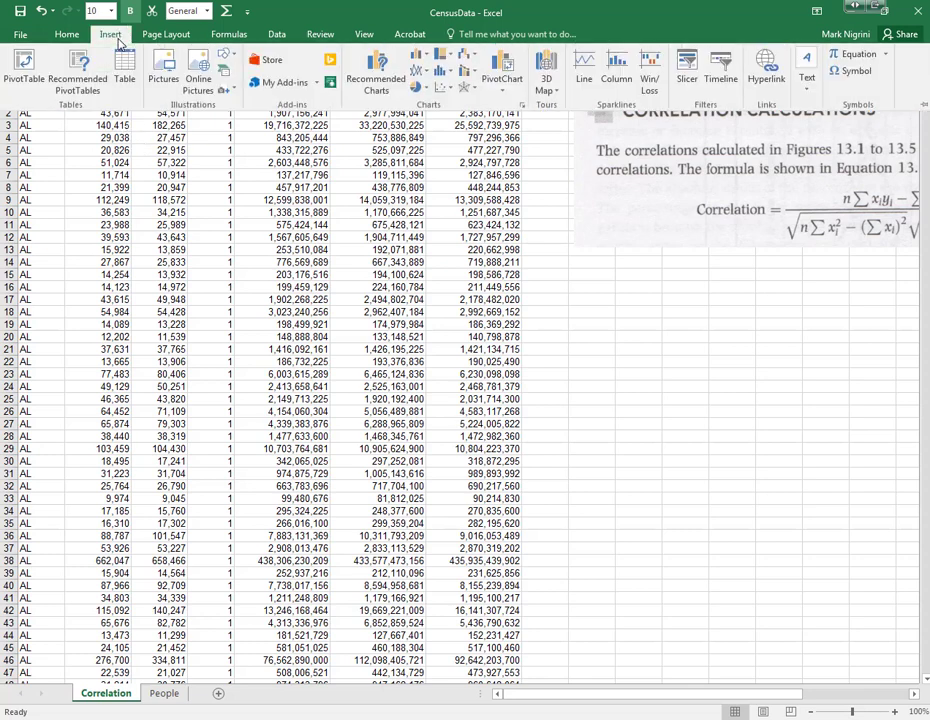
left_click(24, 68)
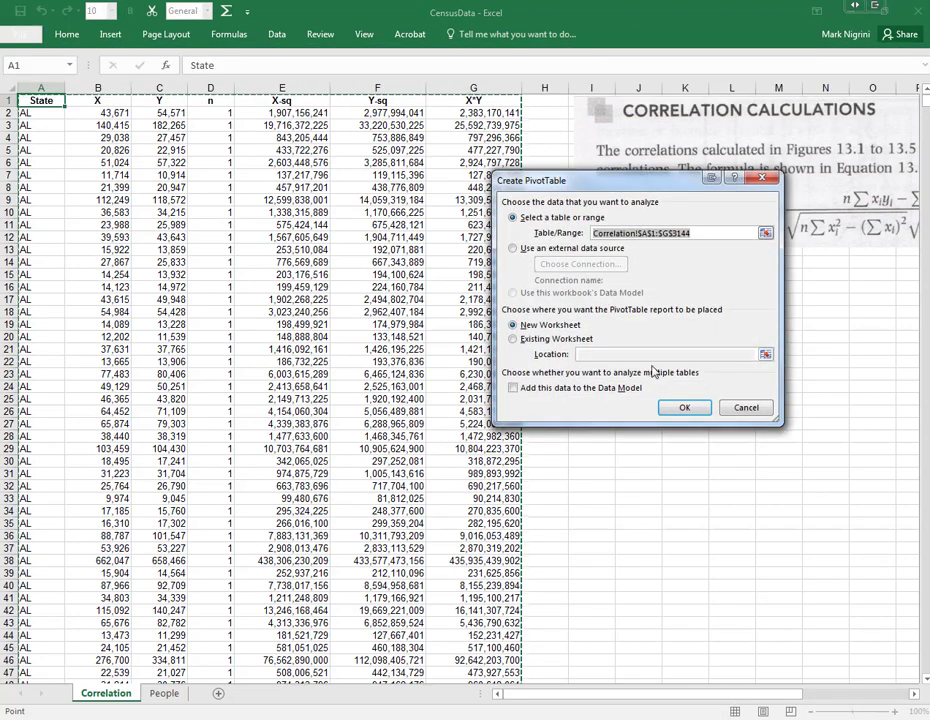
left_click(679, 408)
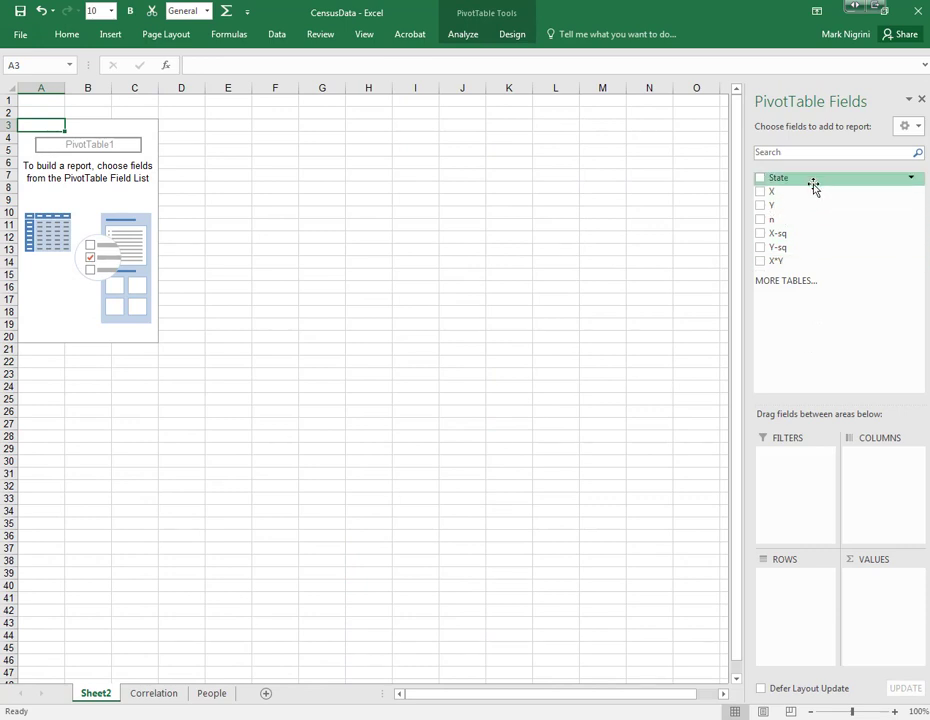
- Lay out the PivotTable with State as rows and the sums of n, X, Y, X-sq, Y-sq and X*Y as values, in that order
left_click_drag(811, 185, 792, 601)
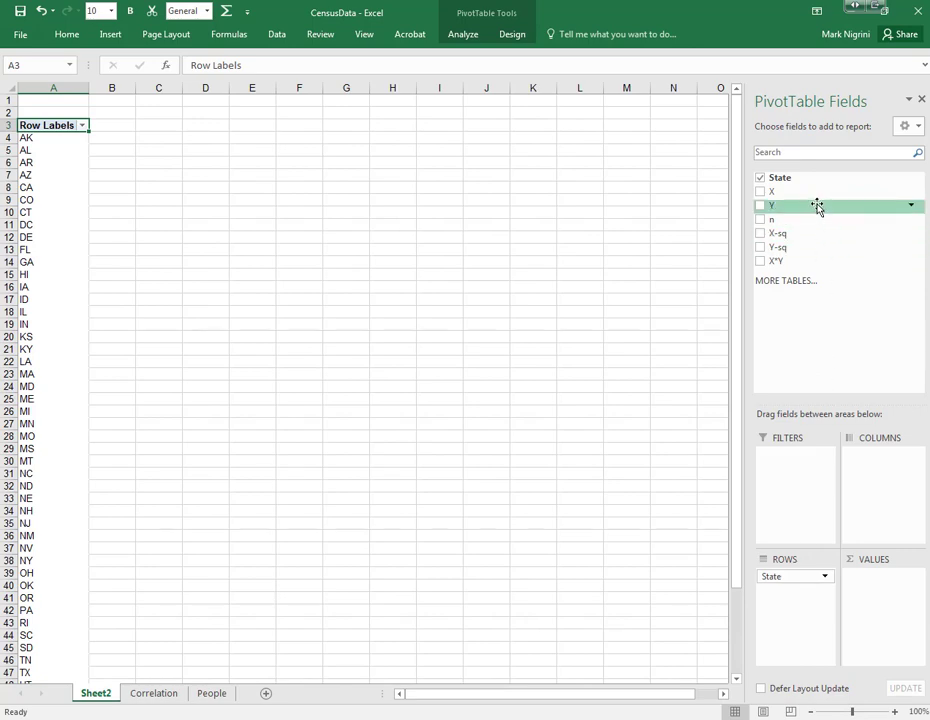
left_click_drag(811, 220, 870, 592)
left_click_drag(805, 201, 862, 598)
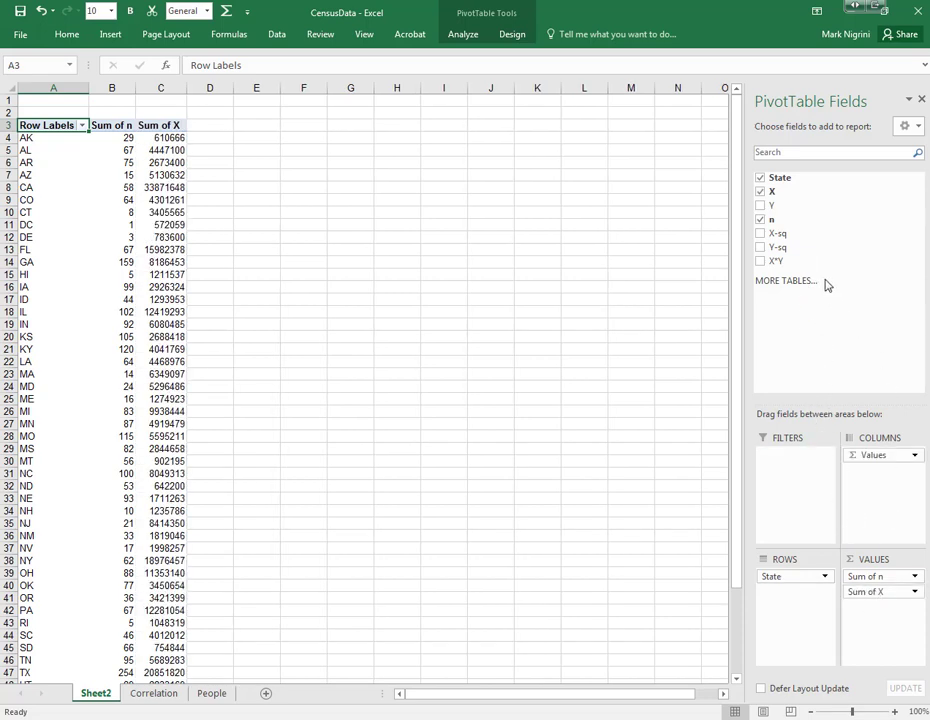
left_click_drag(795, 207, 888, 619)
left_click_drag(822, 241, 886, 619)
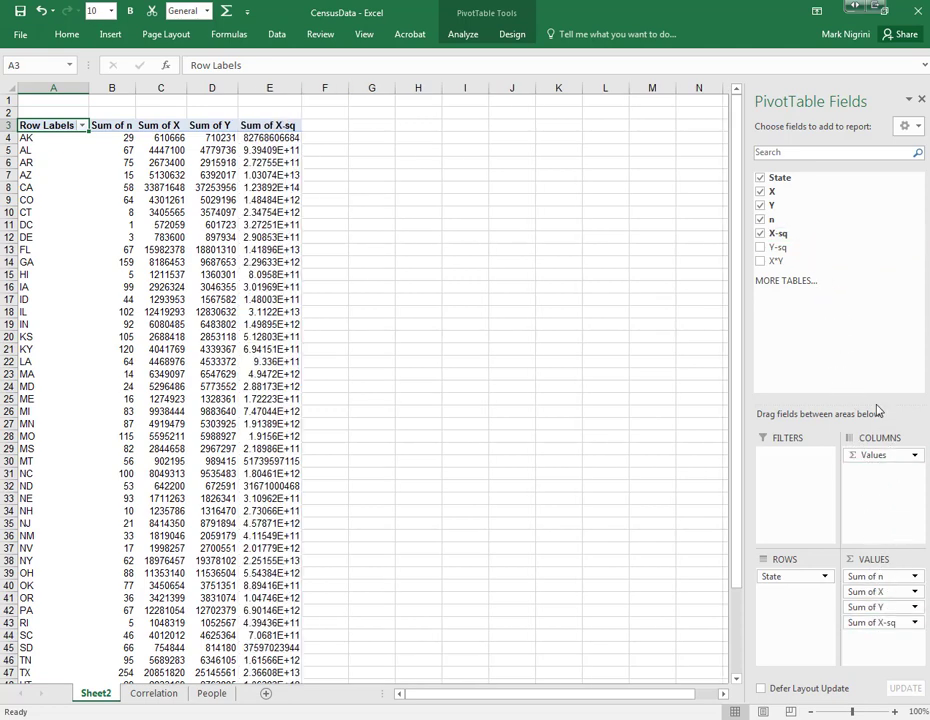
left_click_drag(826, 250, 884, 638)
left_click_drag(793, 262, 866, 660)
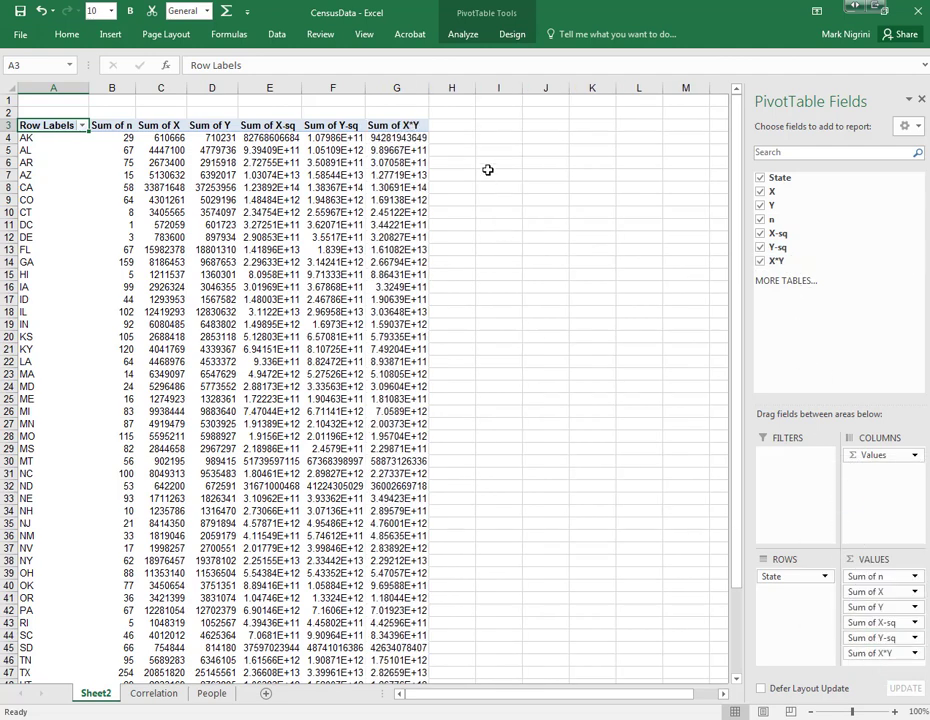
- Set the width of the PivotTable columns C to G to 16
left_click_drag(162, 87, 376, 102)
right_click(169, 90)
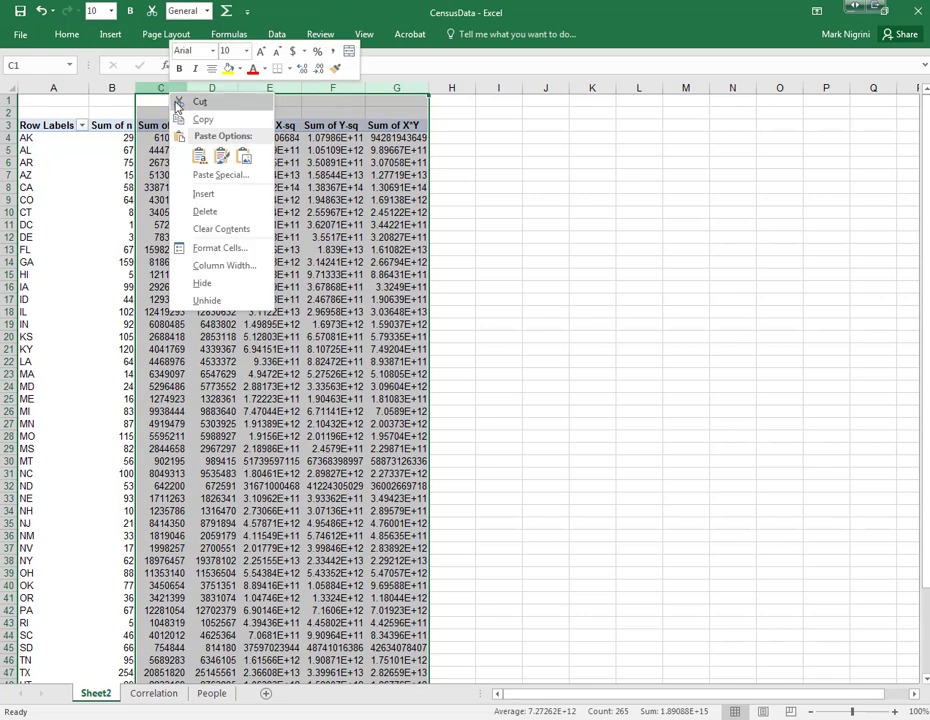
left_click(219, 266)
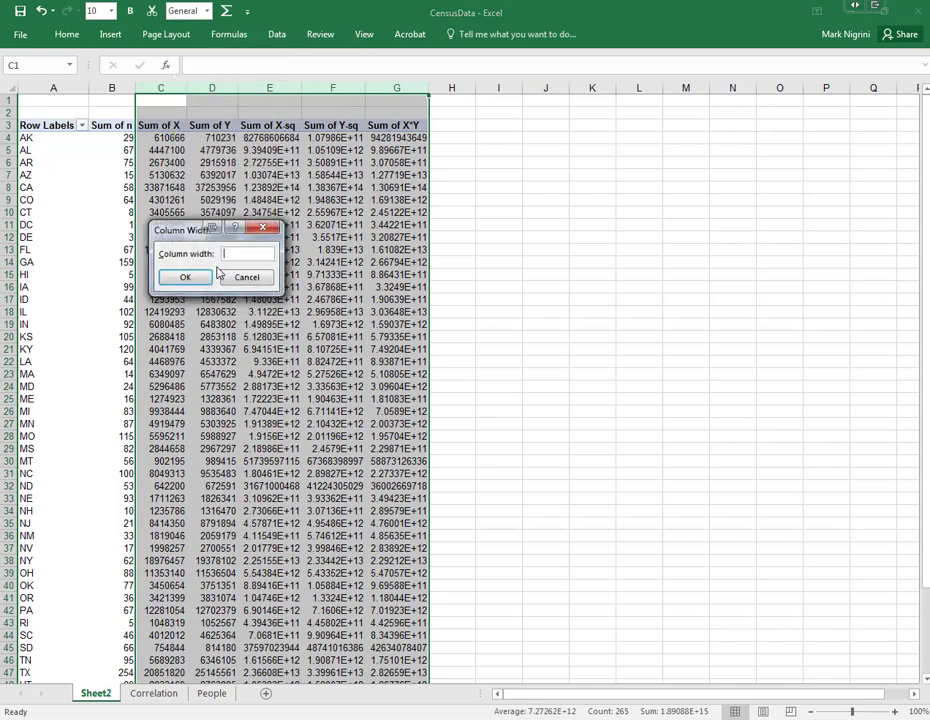
type("16")
left_click(184, 277)
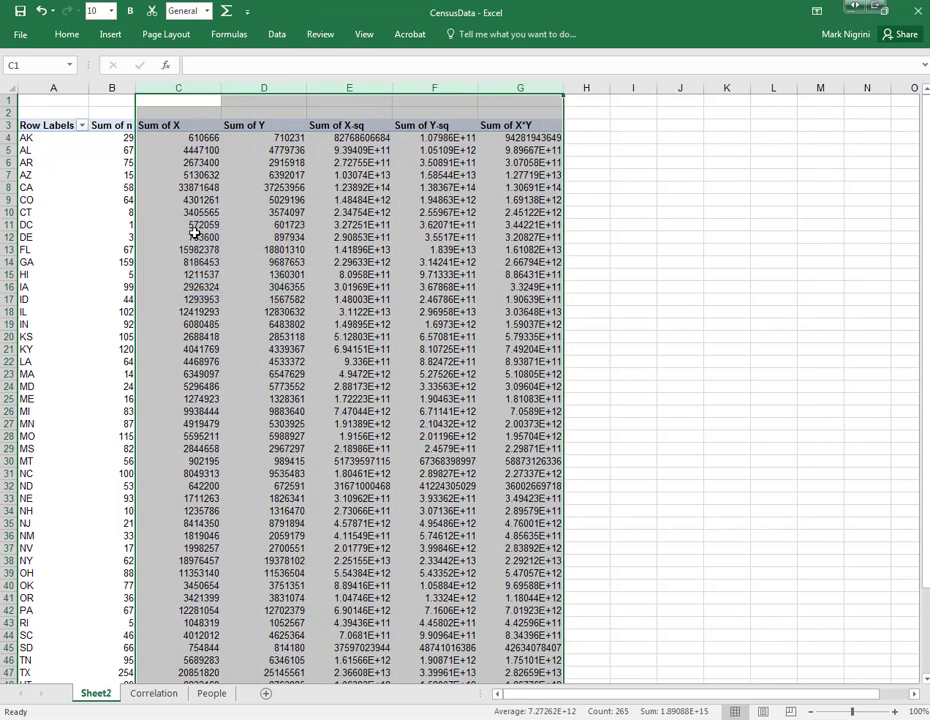
- Reduce the width of the PivotTable columns C to G to 14
right_click(184, 90)
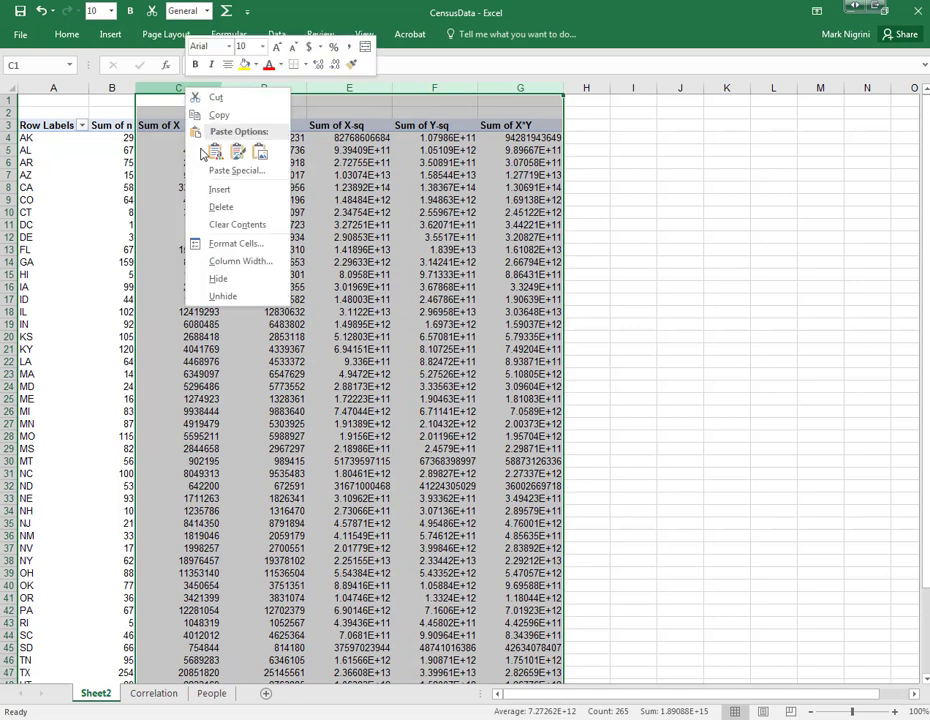
left_click(240, 262)
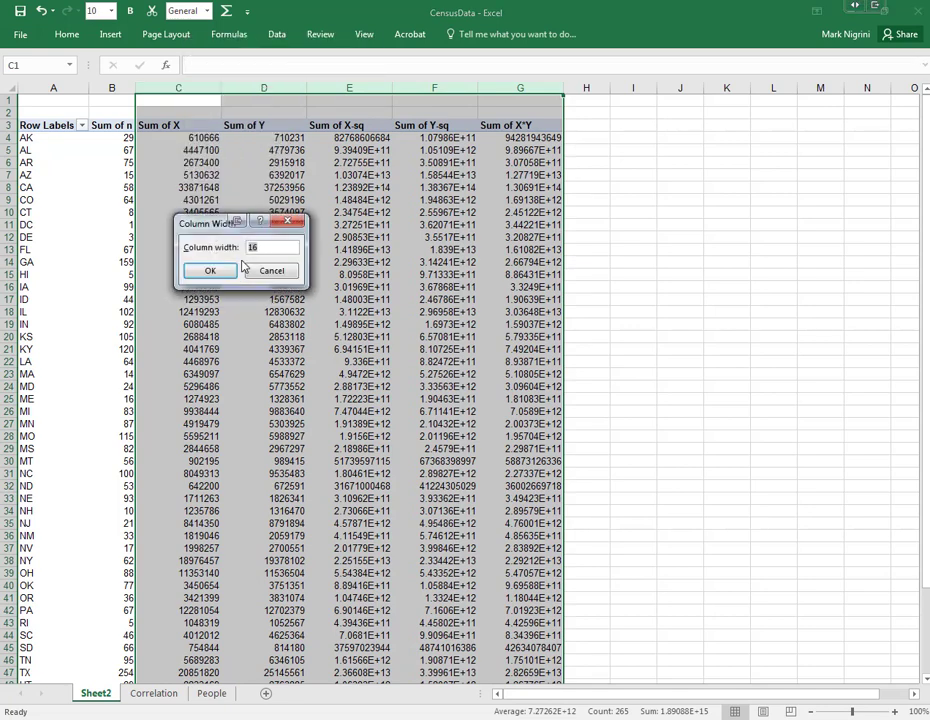
type("14")
key("Return")
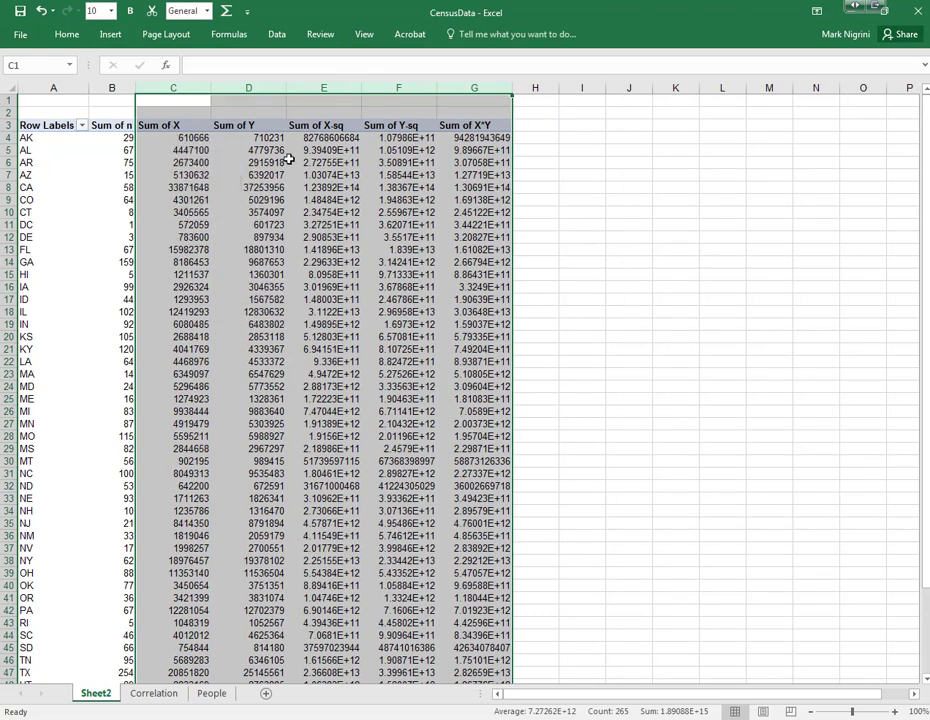
- Format the PivotTable's state values in C4:G54 as Number with 0 decimal places and the 1000 separator
left_click(177, 147)
left_click_drag(172, 140, 450, 647)
right_click(384, 448)
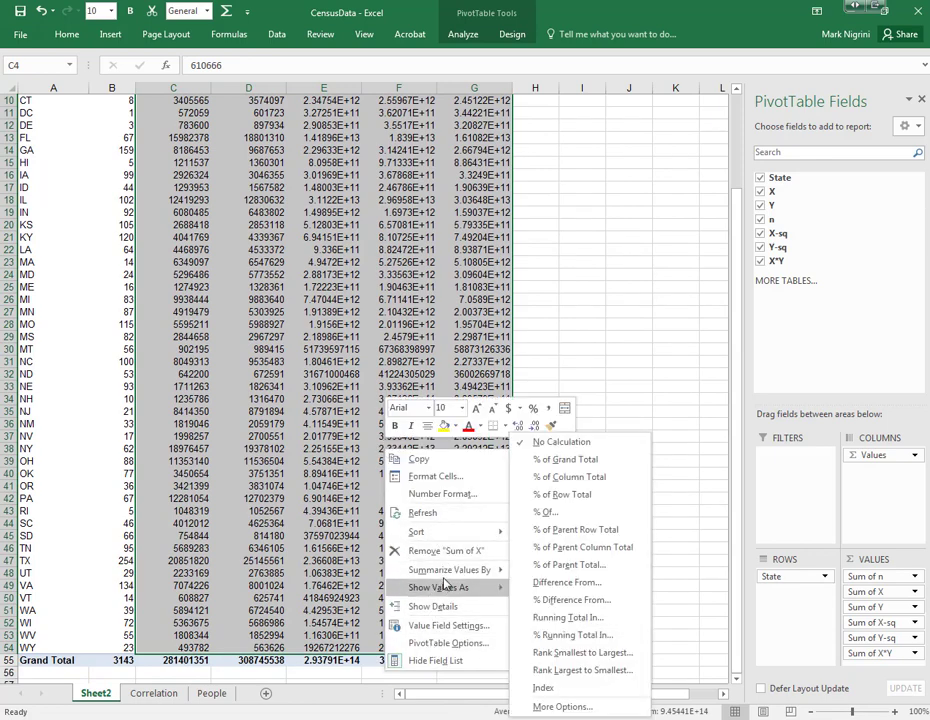
left_click(430, 477)
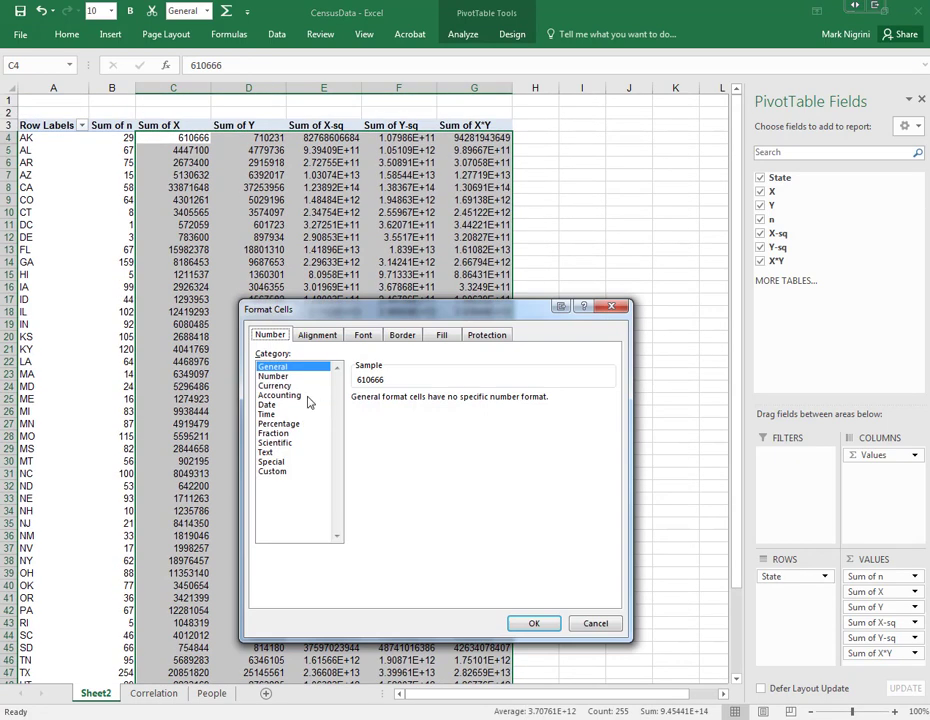
left_click(274, 376)
left_click(450, 403)
left_click(450, 403)
left_click(357, 416)
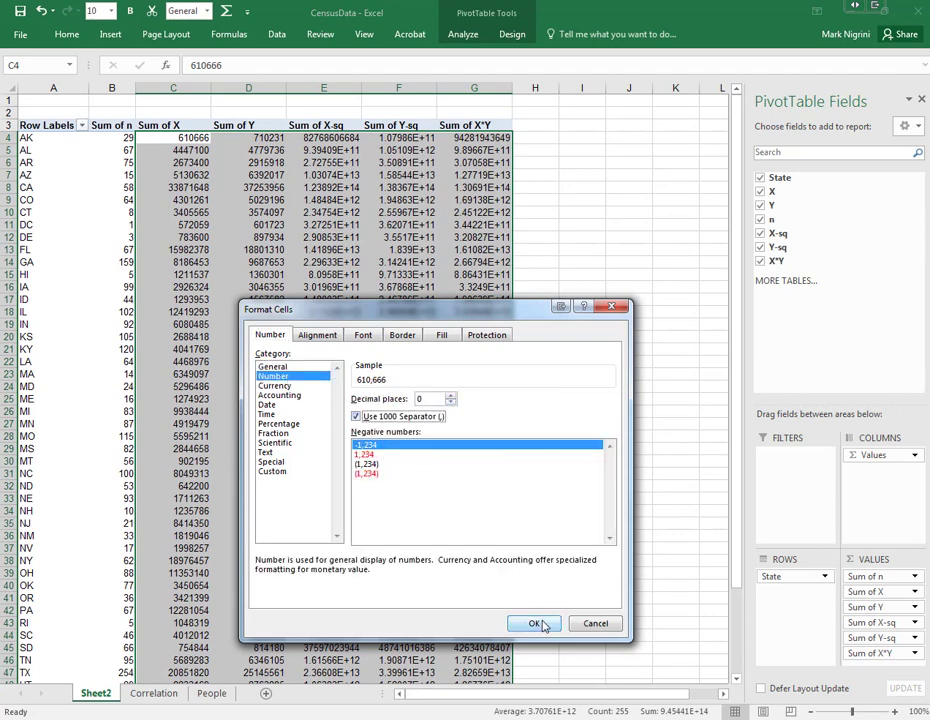
left_click(534, 623)
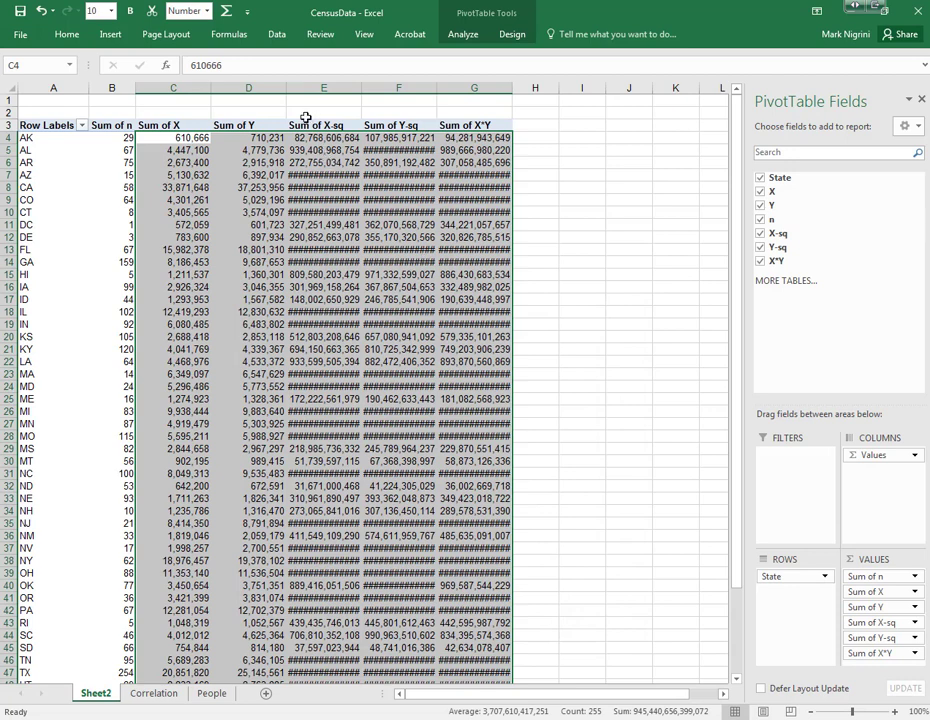
- Set the width of columns E to G, holding the X-sq, Y-sq and X*Y sums, to 18
left_click_drag(274, 96, 415, 97)
left_click_drag(322, 93, 473, 94)
right_click(326, 98)
left_click(375, 262)
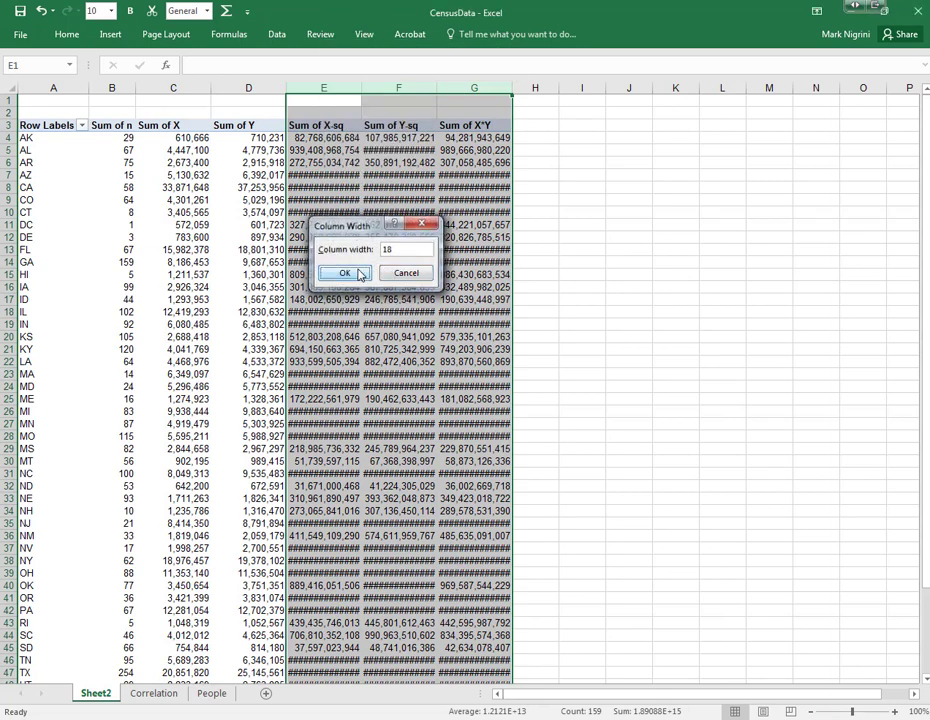
left_click(344, 272)
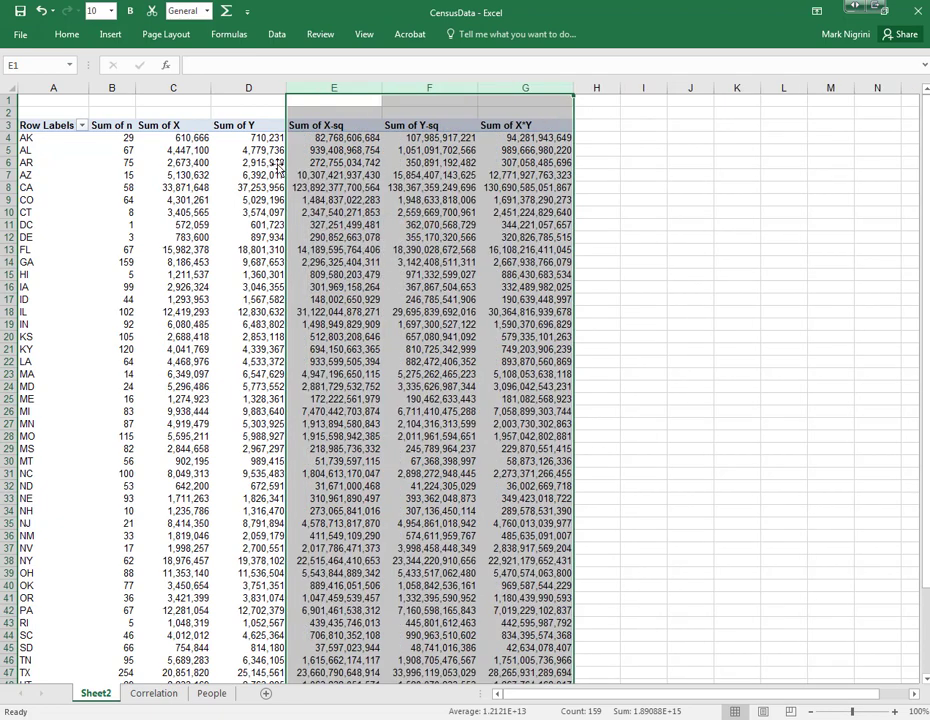
left_click(58, 103)
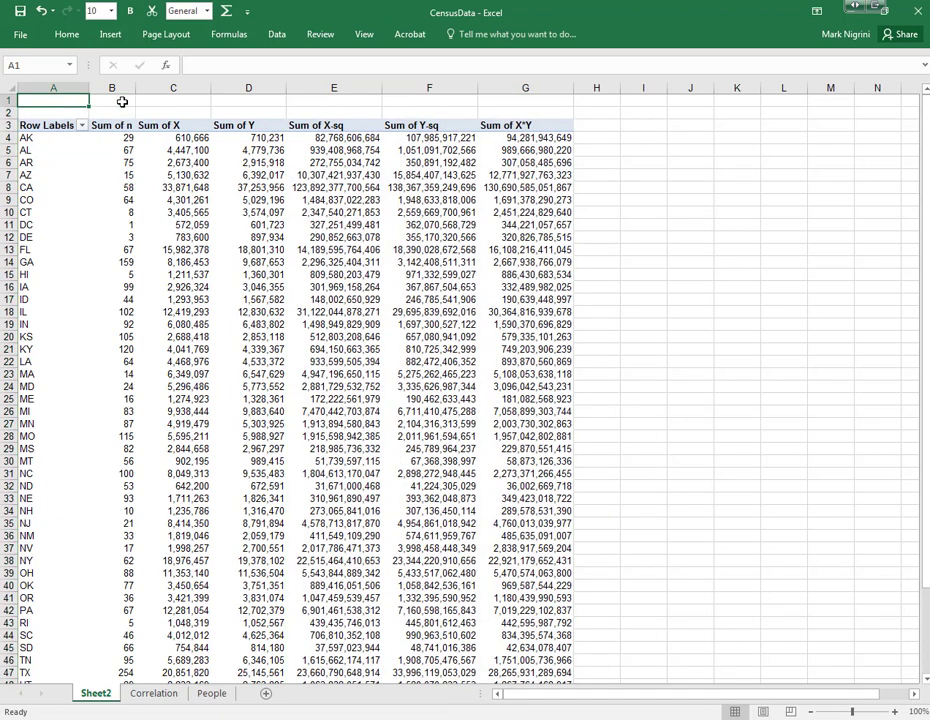
- Insert eleven blank rows at row 2 above the PivotTable and delete one again, so the table headers sit in row 13
left_click(9, 112)
right_click(9, 112)
left_click(56, 216)
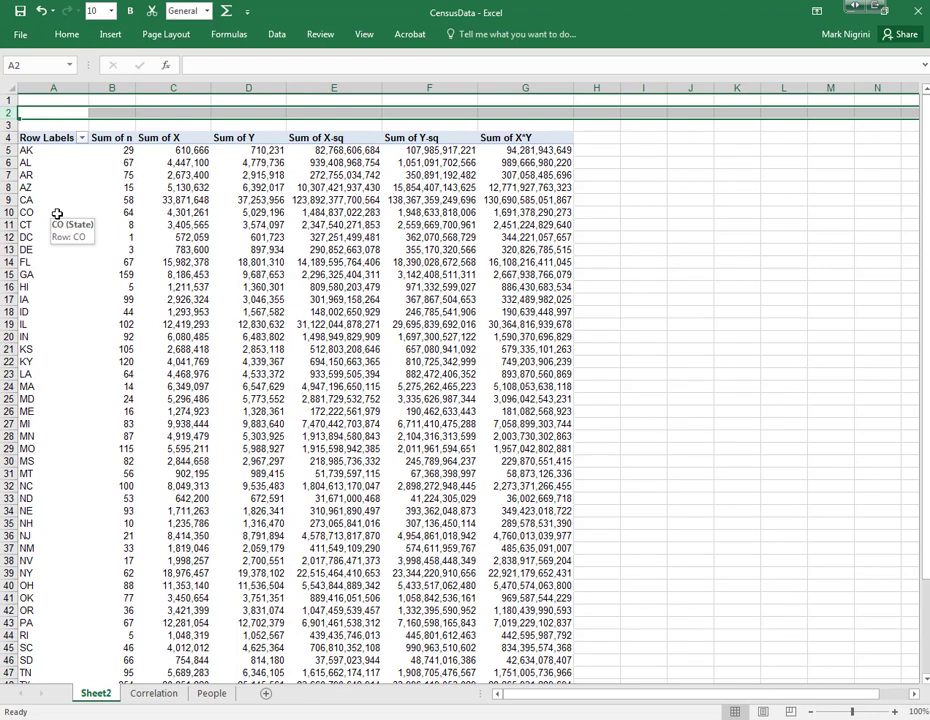
key("F4")
key("F4")
key("F4")
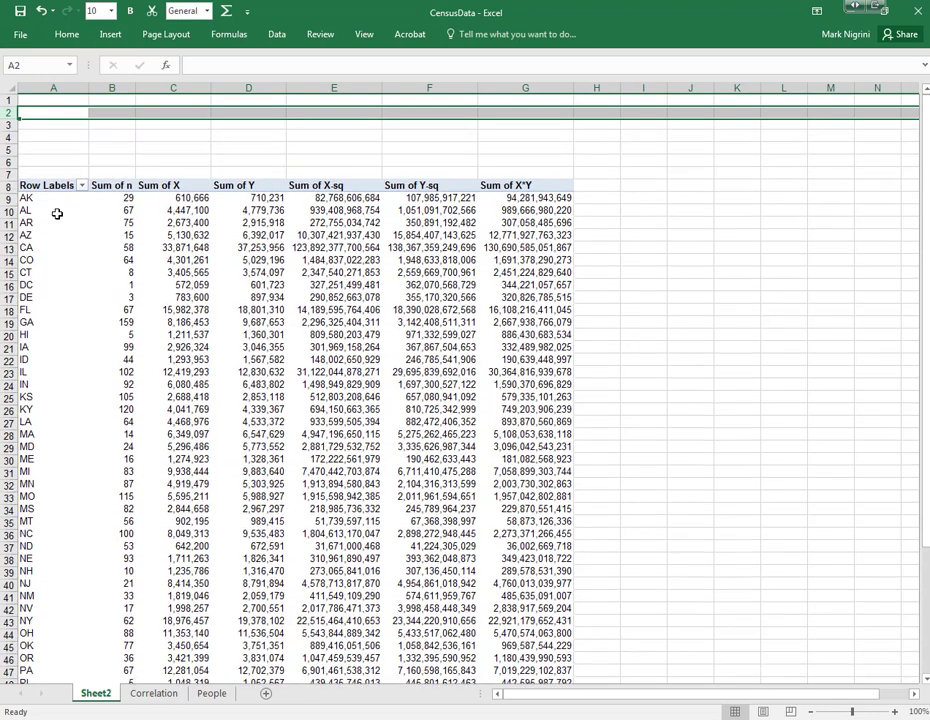
key("ctrl+plus")
key("ctrl+plus")
key("ctrl+plus")
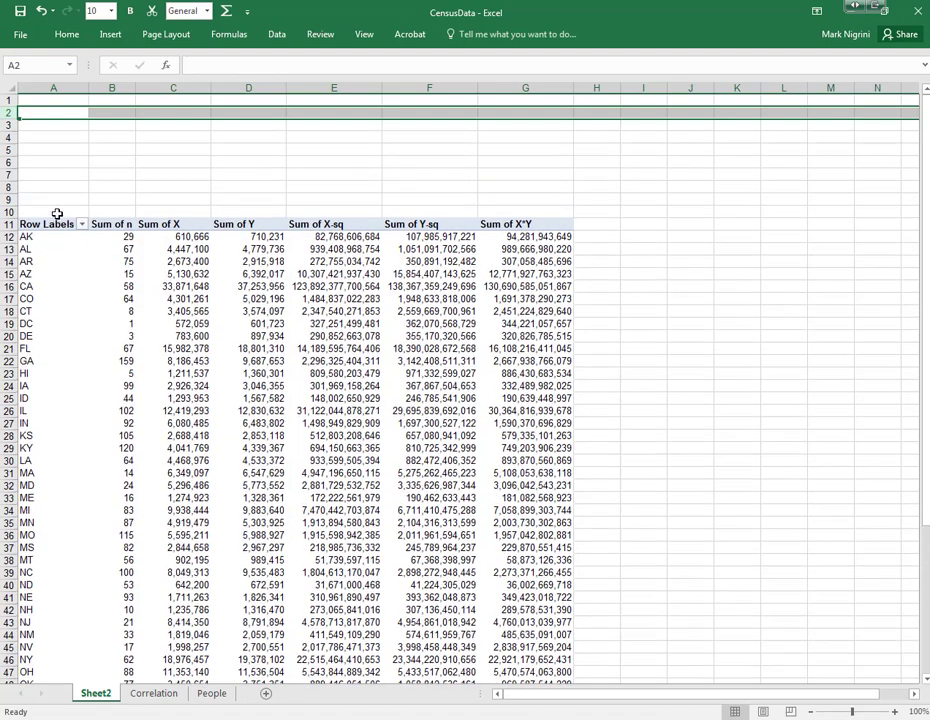
key("ctrl+plus")
key("ctrl+plus")
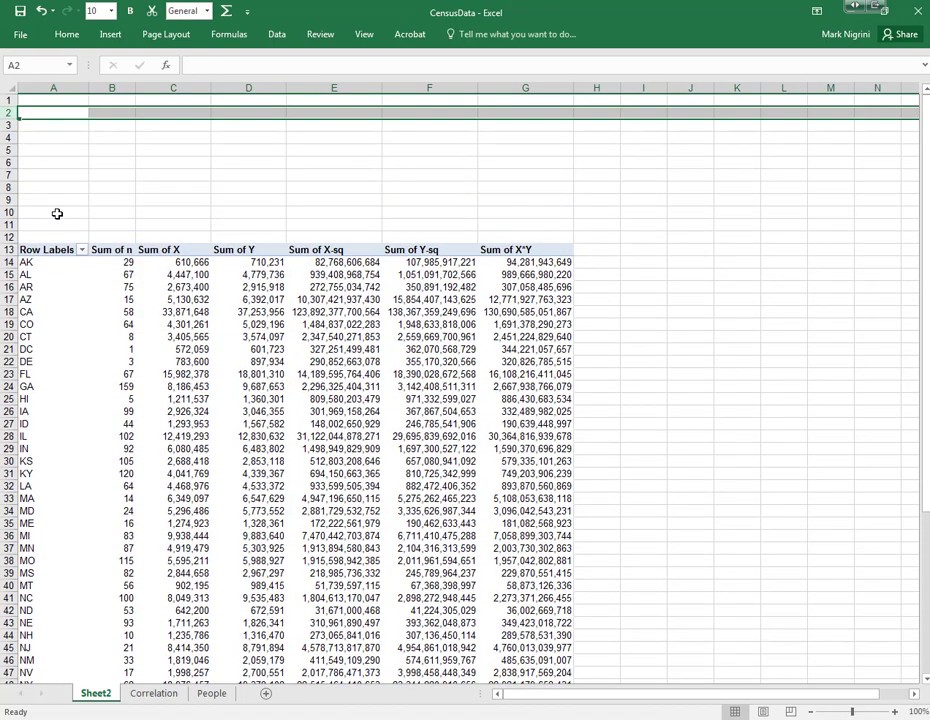
key("ctrl+plus")
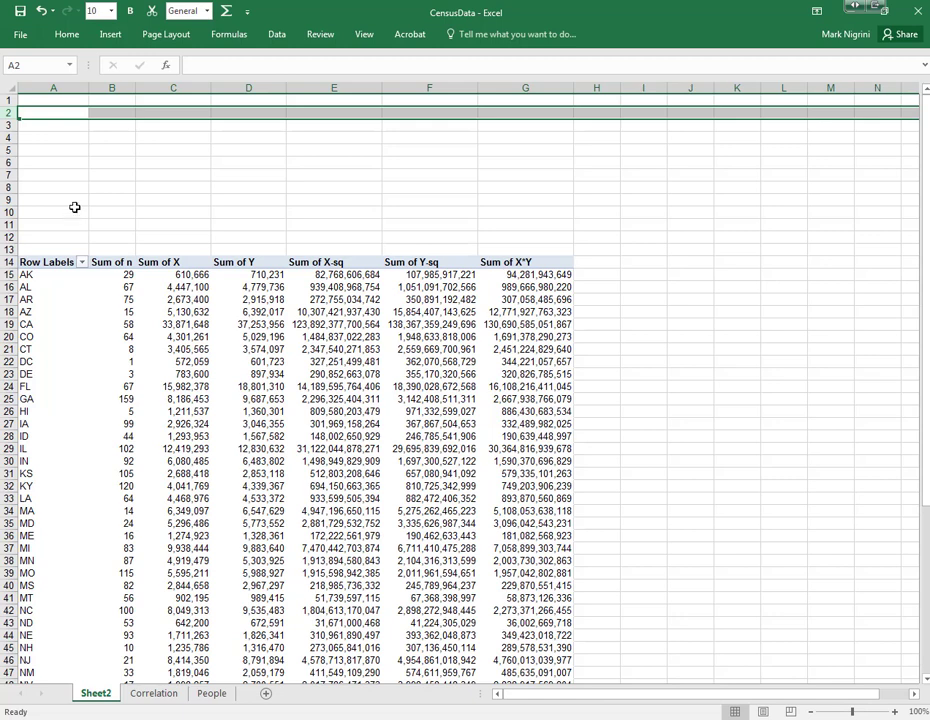
right_click(39, 113)
left_click(88, 232)
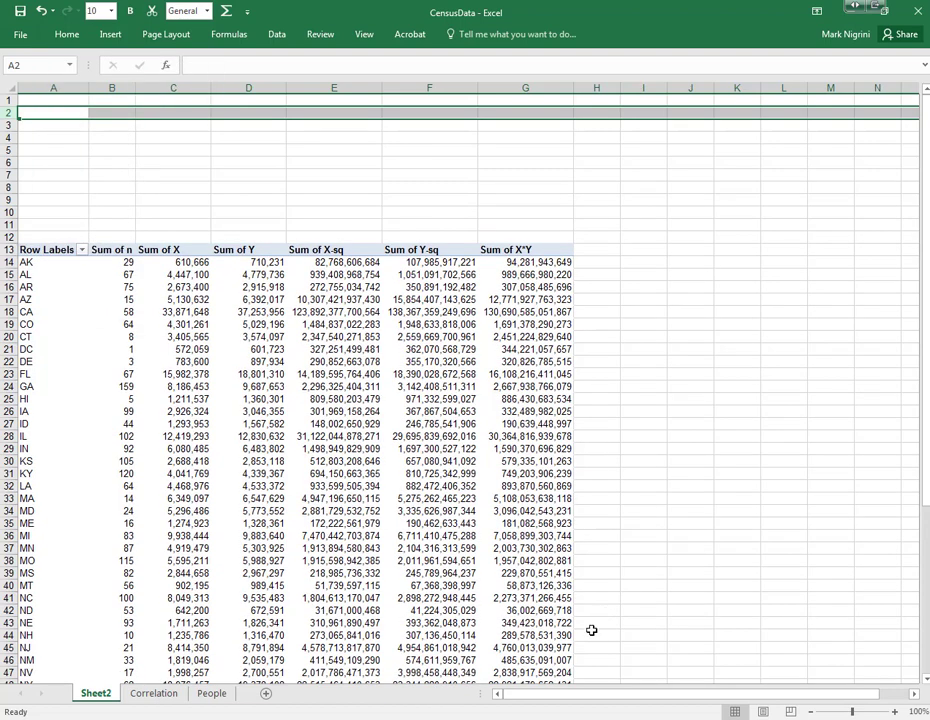
- Copy the correlation formula picture from the Correlation sheet and paste it at cell A1 of Sheet2
left_click(153, 693)
left_click(737, 170)
right_click(590, 120)
left_click(572, 143)
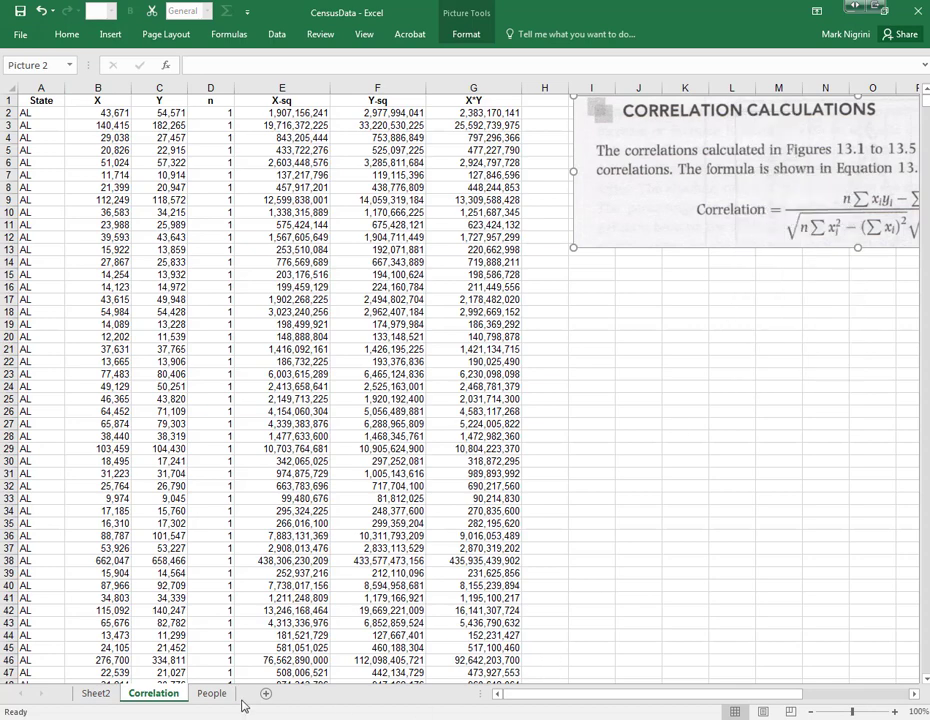
left_click(96, 693)
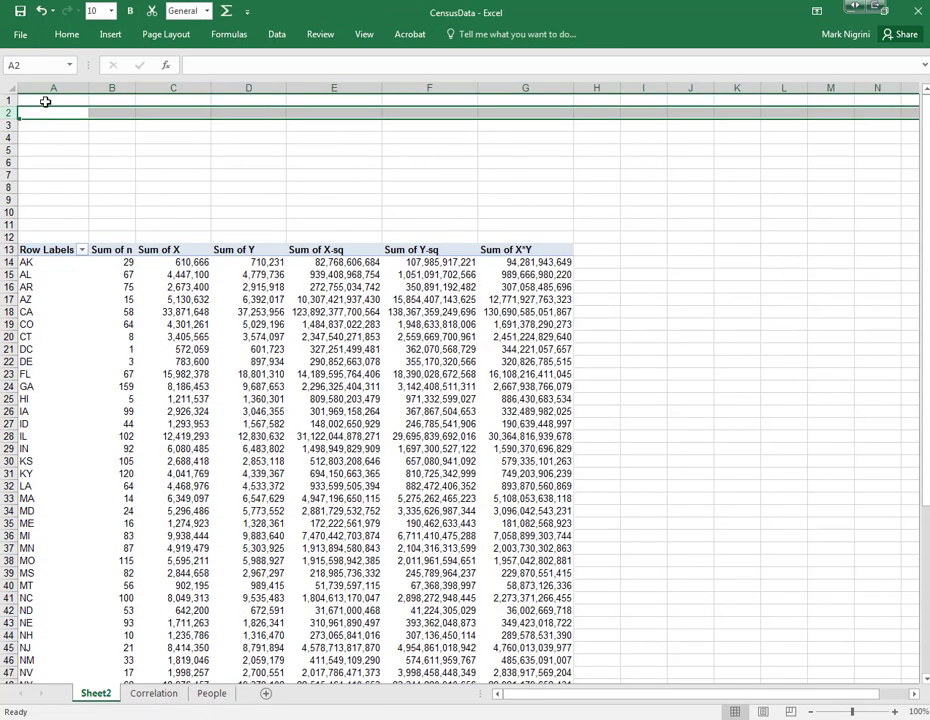
left_click(41, 99)
right_click(41, 100)
left_click(75, 161)
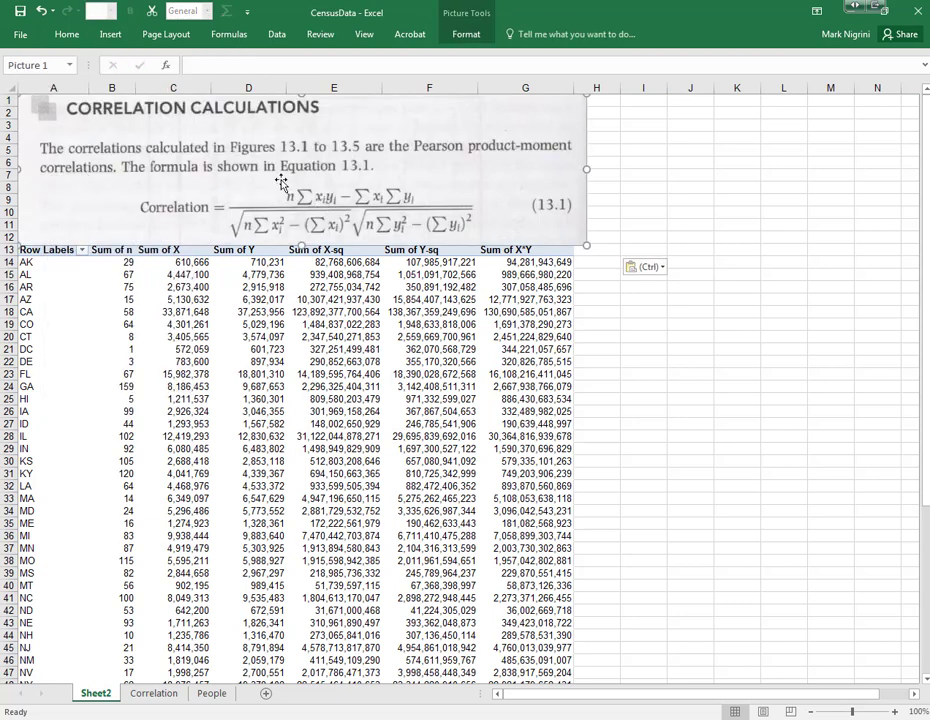
- Scale the pasted formula picture down to 72% with its aspect ratio locked so it fits above the PivotTable
right_click(360, 142)
left_click(415, 336)
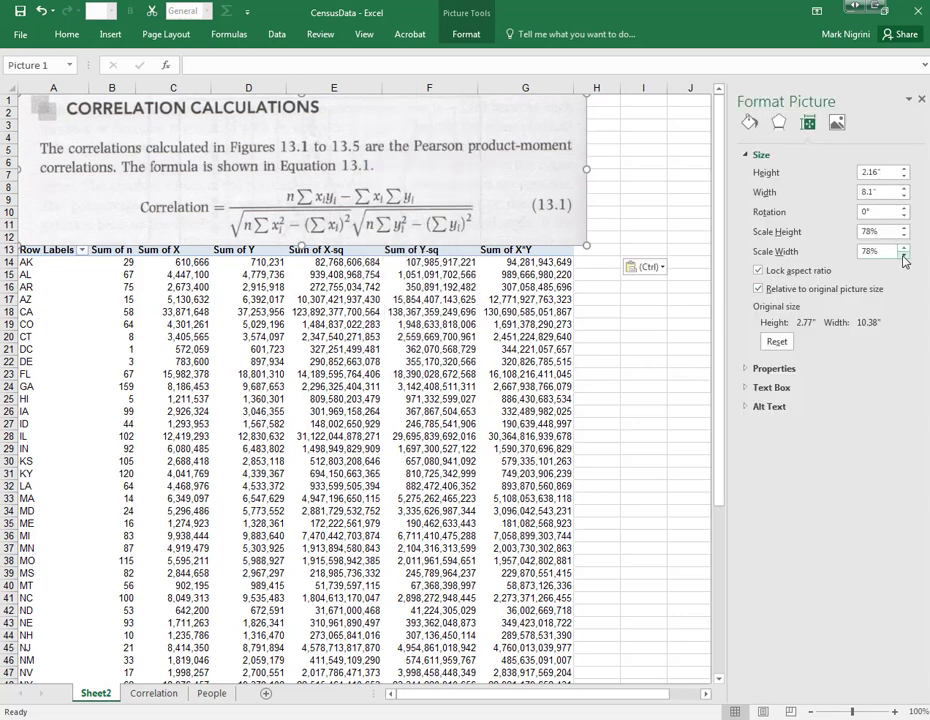
left_click(904, 256)
left_click(904, 256)
left_click(904, 256)
left_click(904, 256)
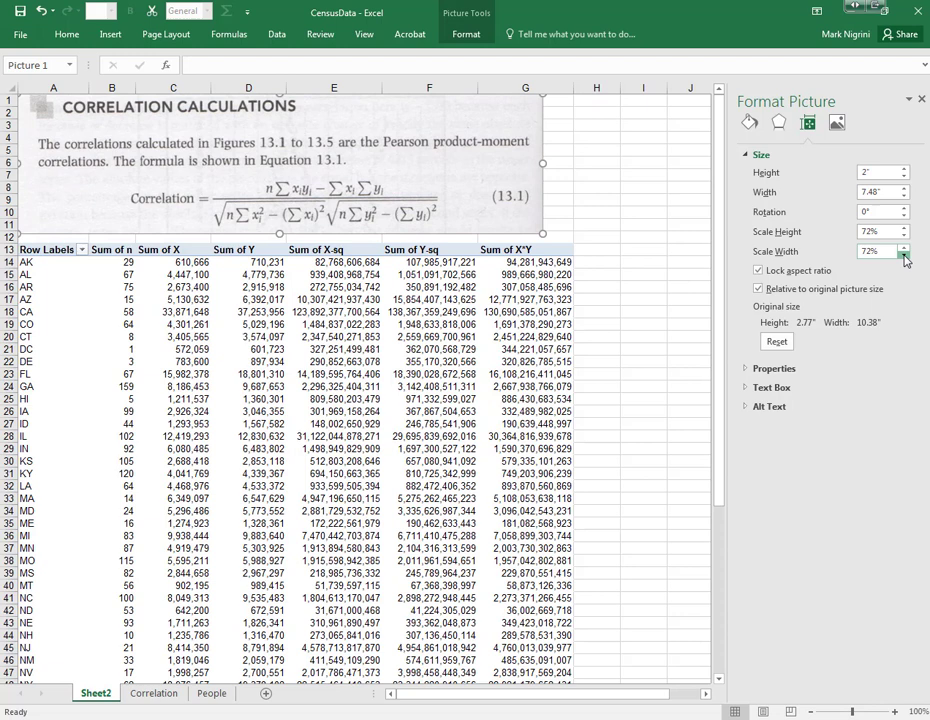
left_click(921, 99)
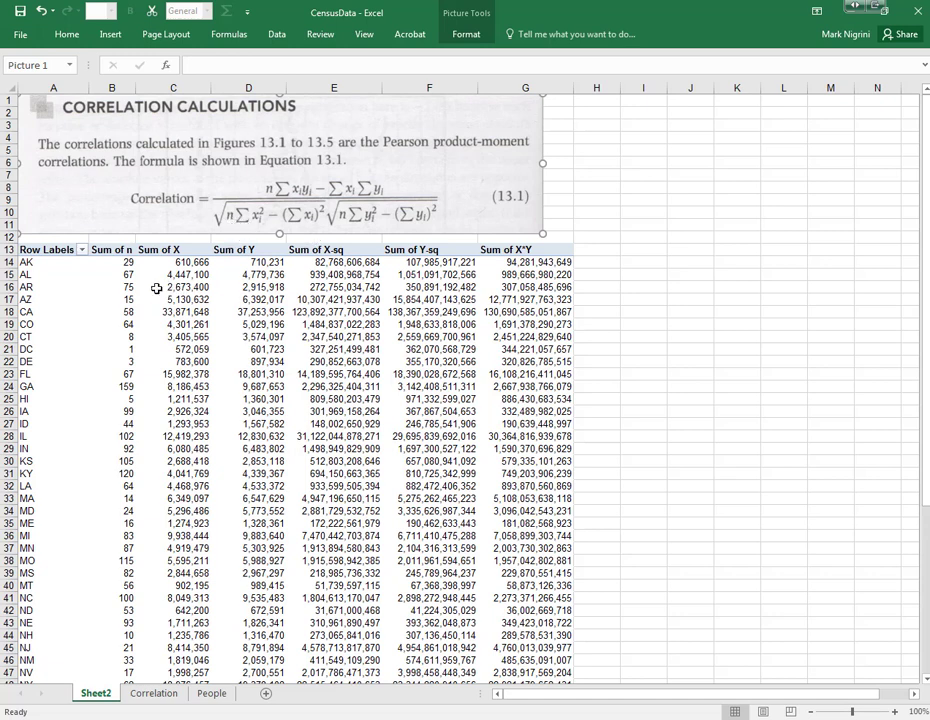
- Enter the headings Numer1, Numer2, Denom1 and Denom2 in cells I13 to L13 beside the PivotTable
left_click(110, 261)
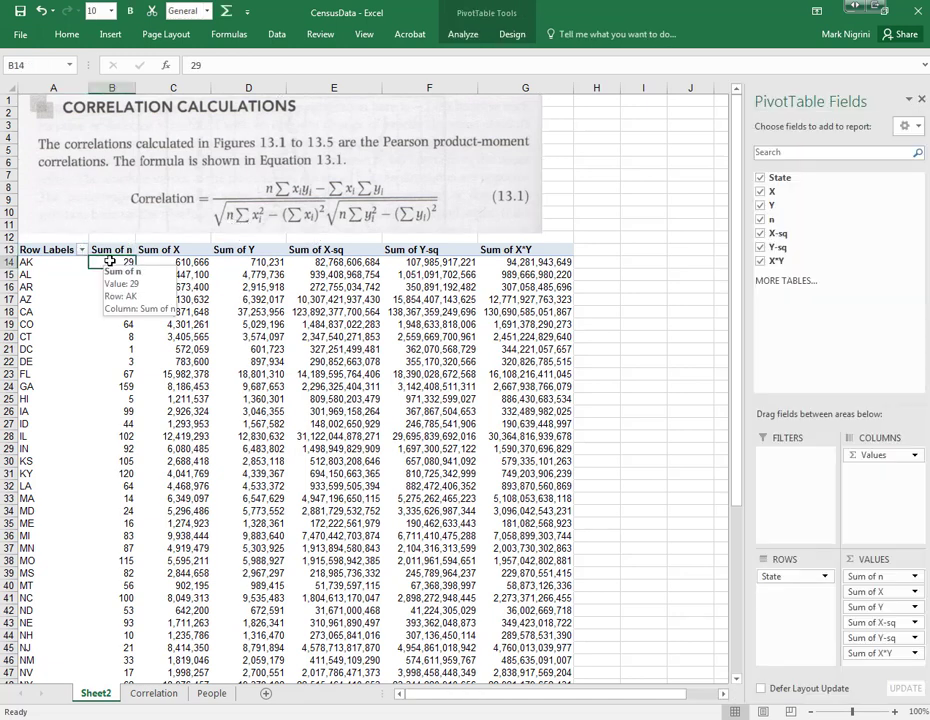
left_click(634, 253)
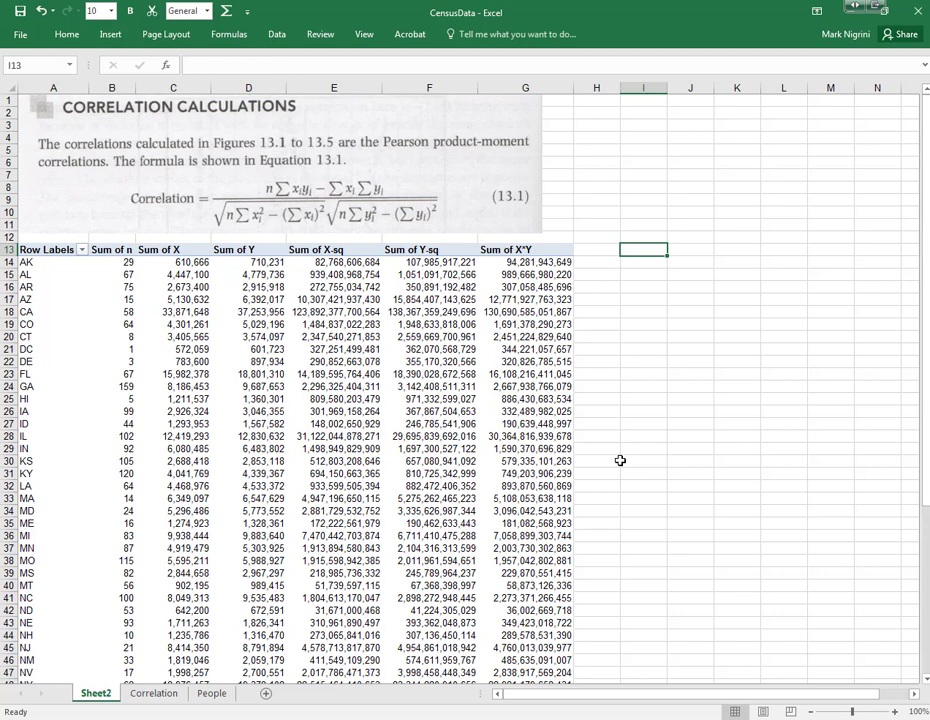
type("Numer1")
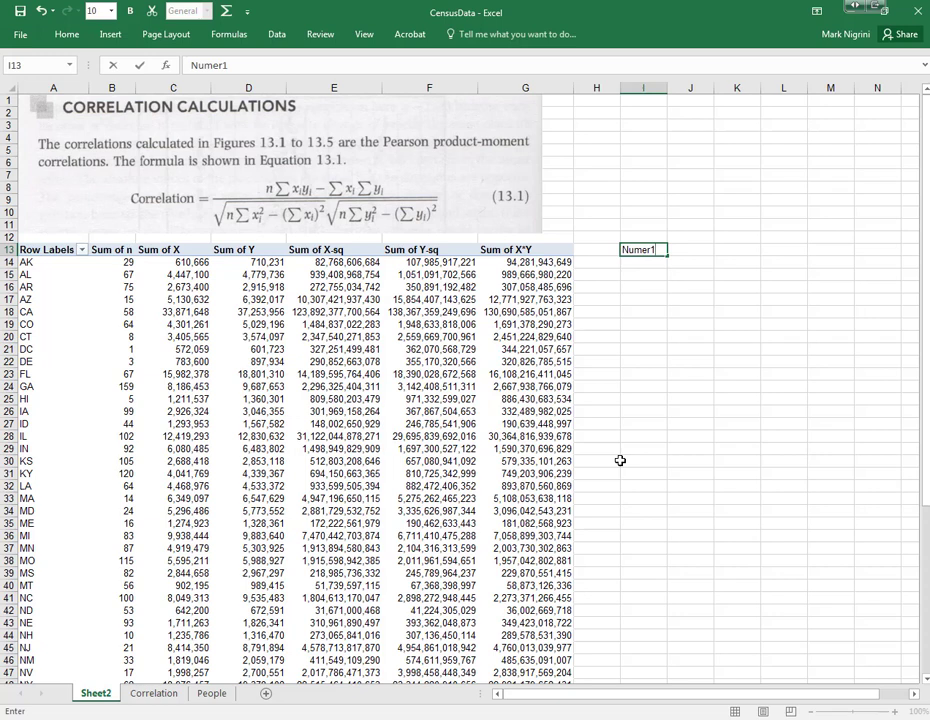
key("Tab")
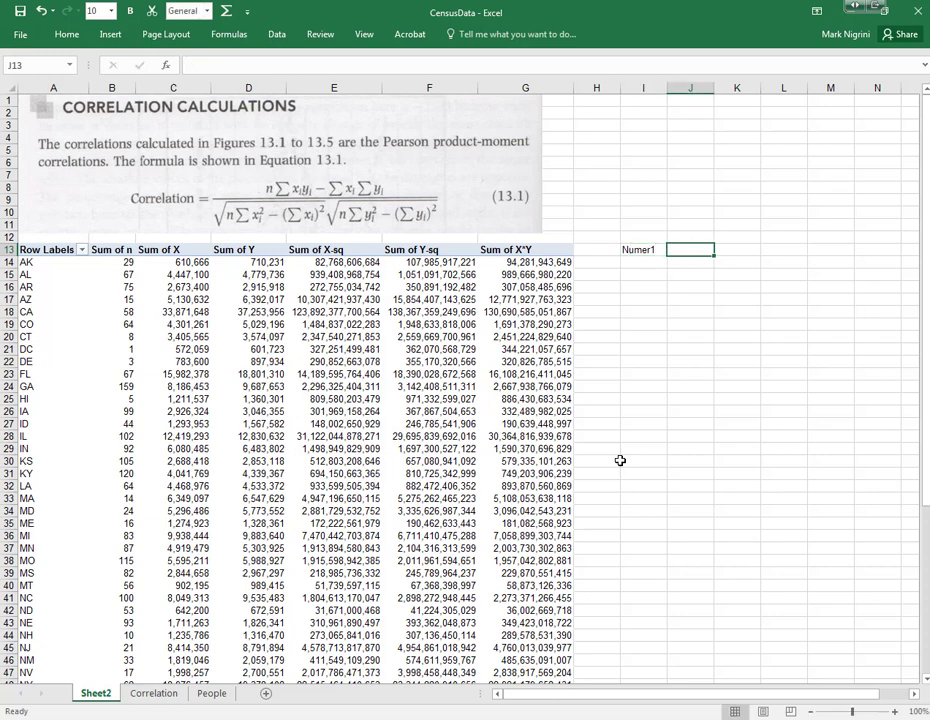
type("Numer2")
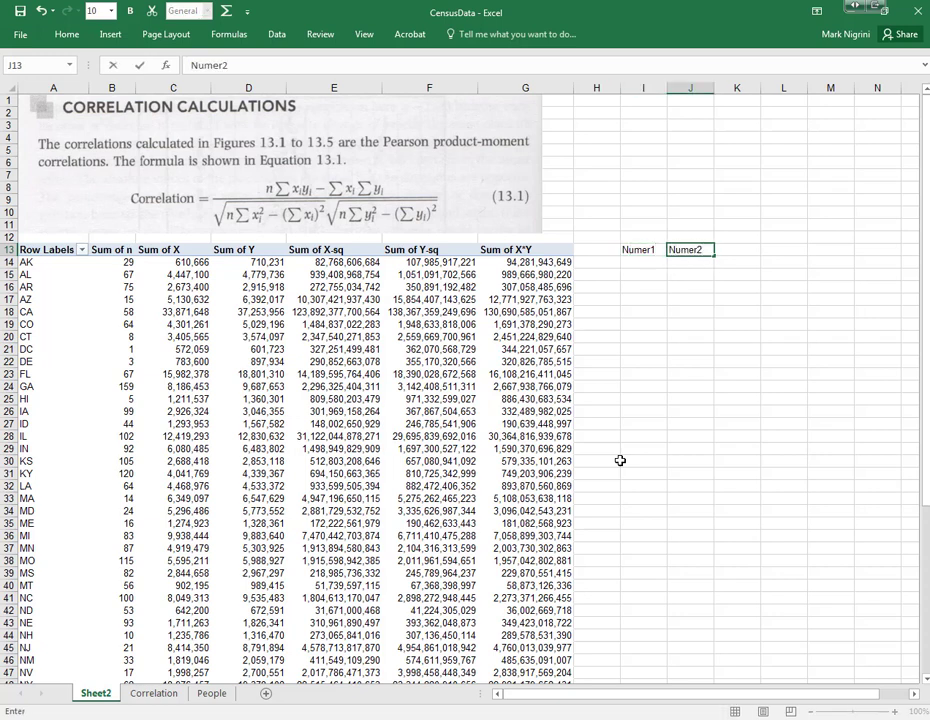
key("Tab")
type("D")
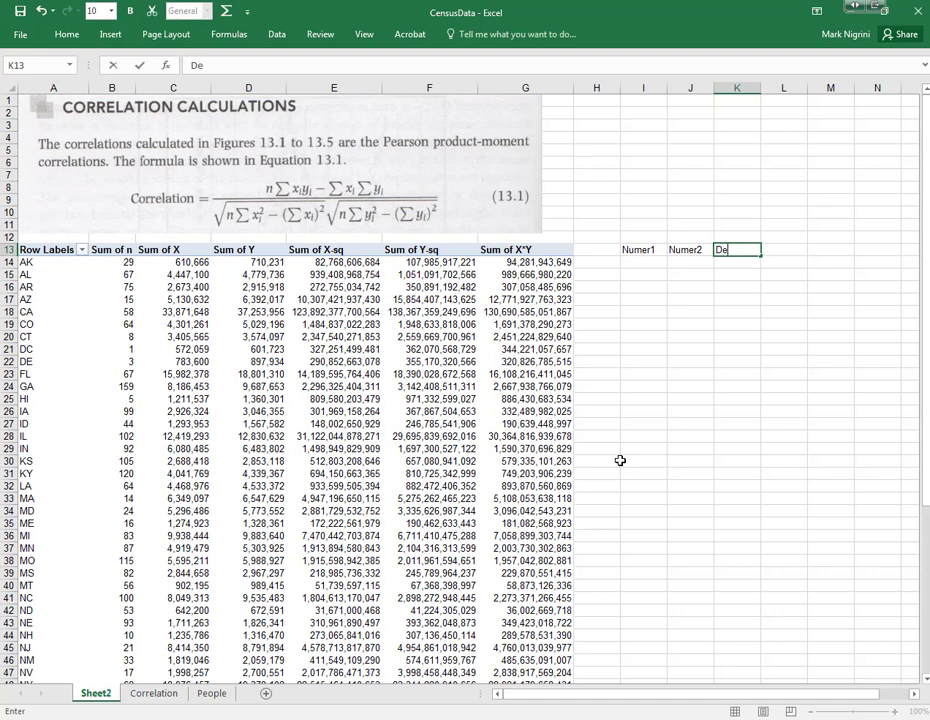
type("enom1")
key("Tab")
type("Denom2")
key("Return")
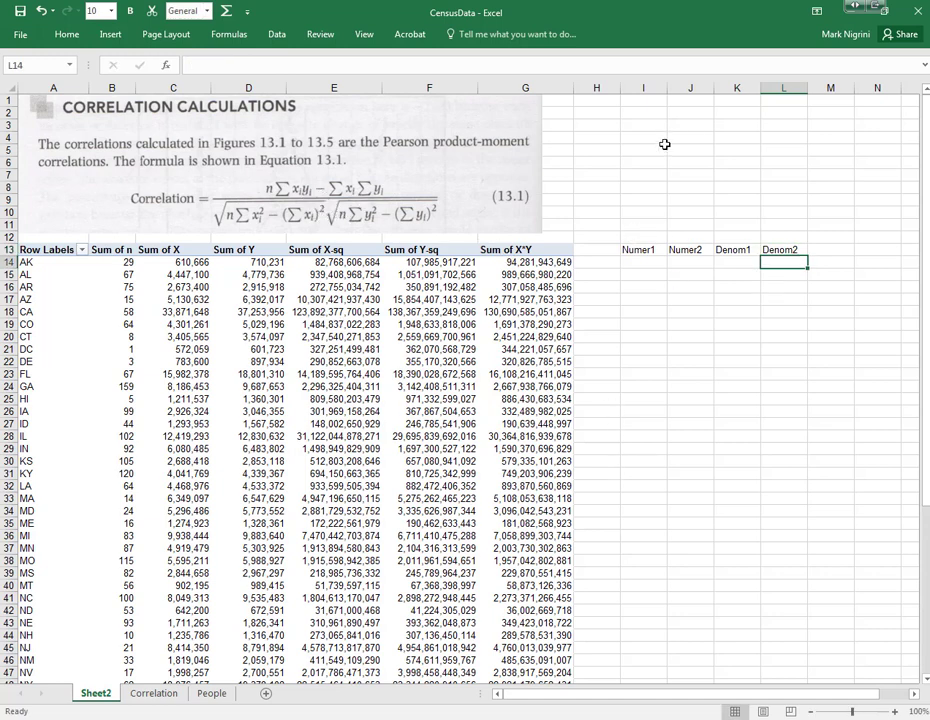
- Make the headings in I13:L13 bold and centre them
left_click_drag(655, 250, 781, 247)
left_click(134, 11)
left_click(70, 35)
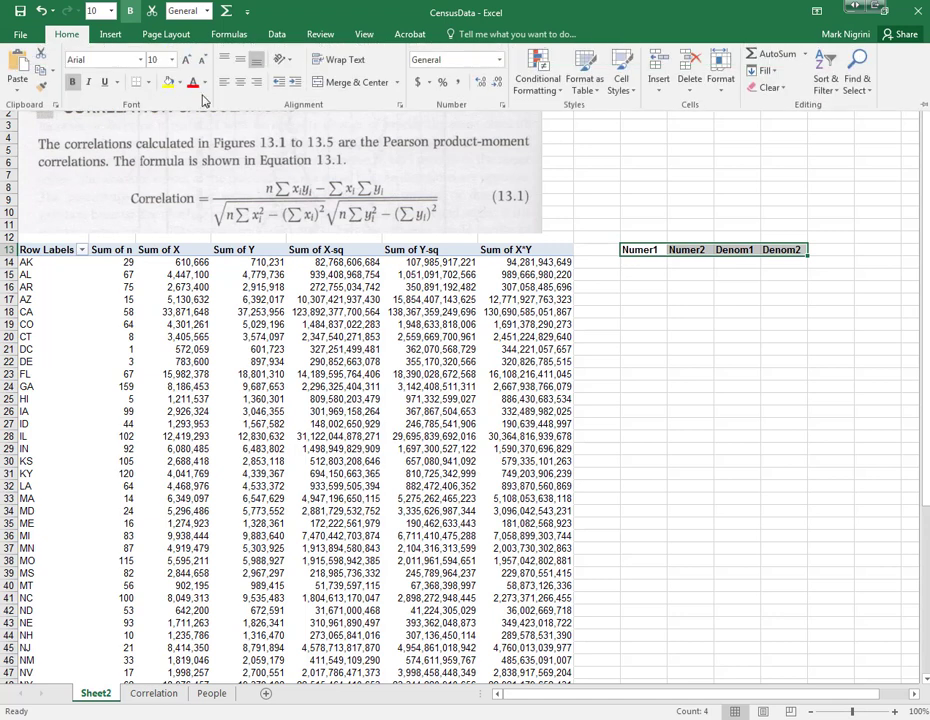
left_click(673, 280)
- Enter the formula =b14*g14 in I14 as the Numer1 value for AK
left_click(645, 262)
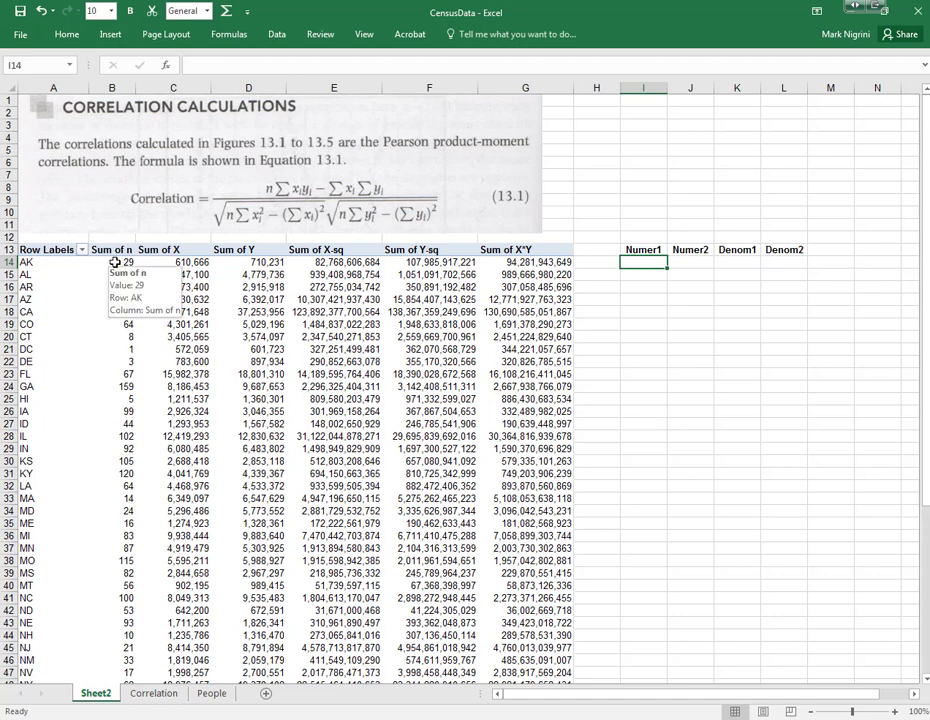
left_click(115, 262)
left_click(648, 263)
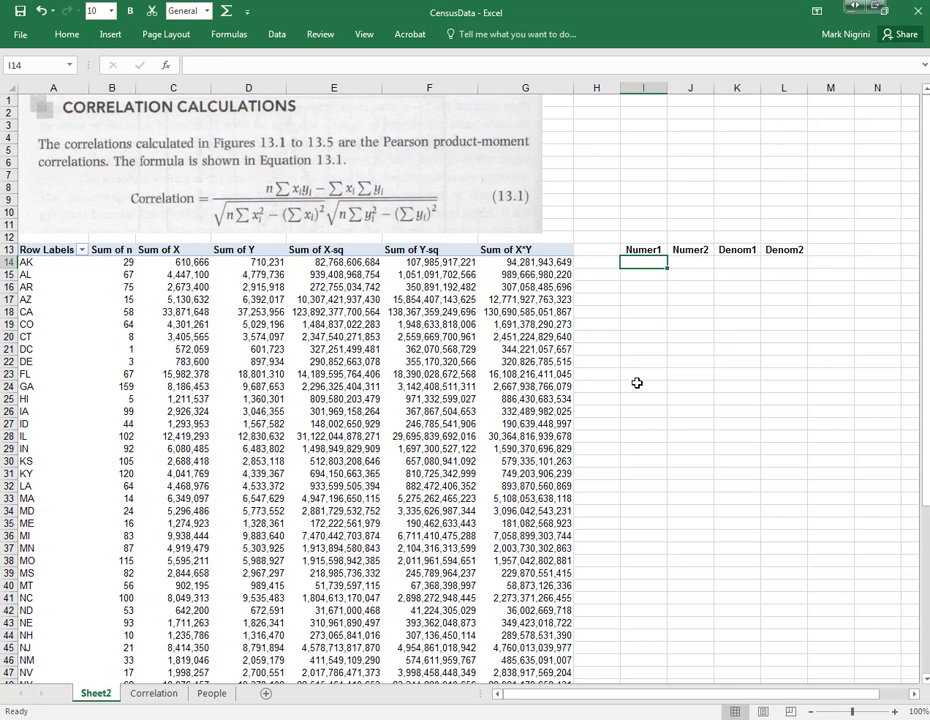
type("=")
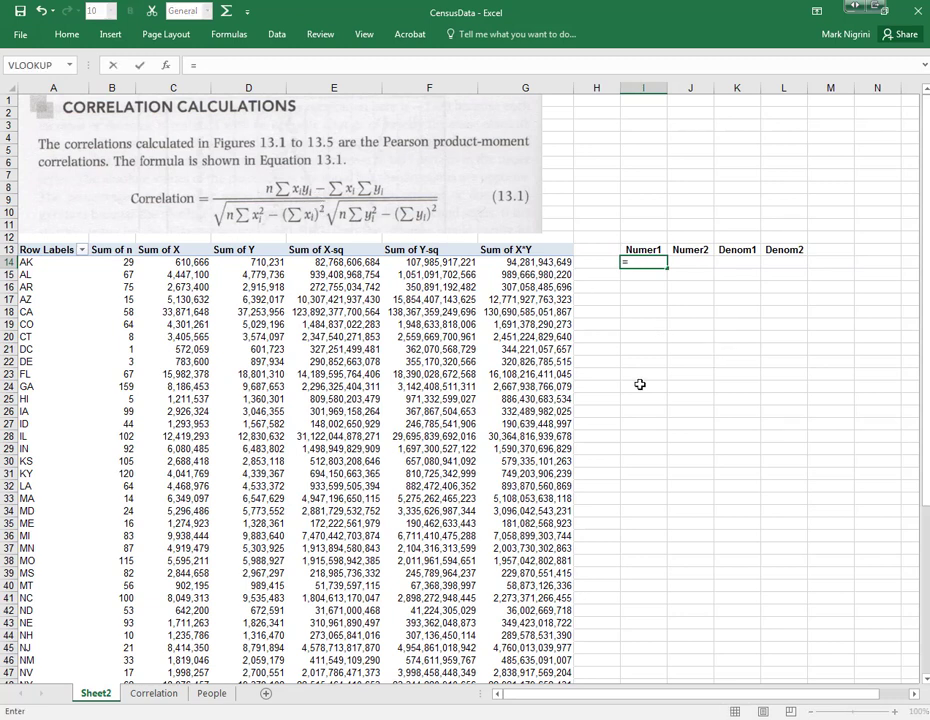
type("b14*")
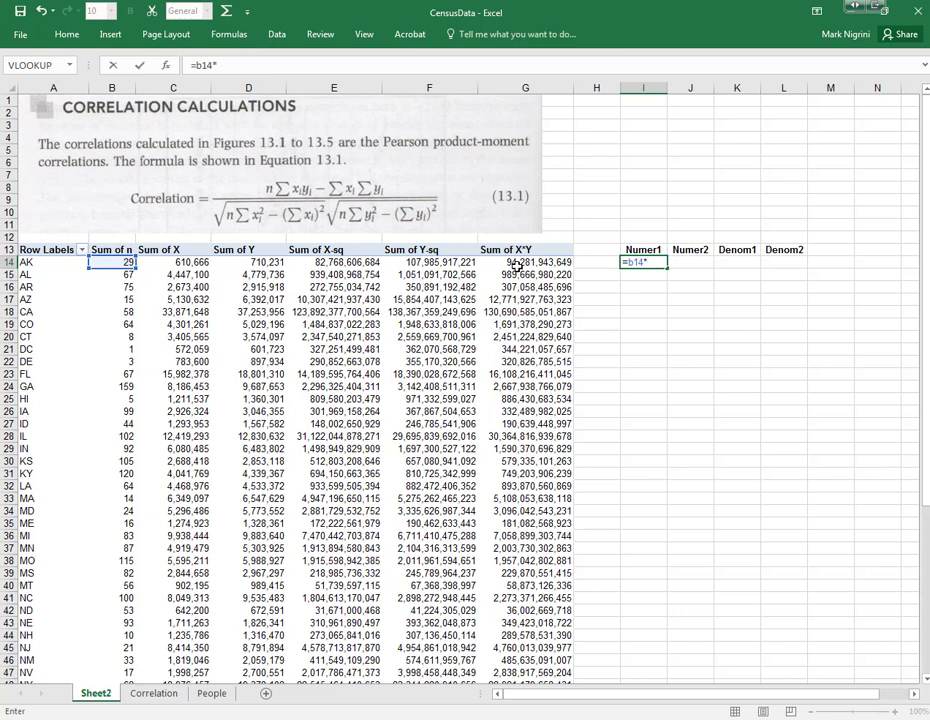
type("g14")
key("Return")
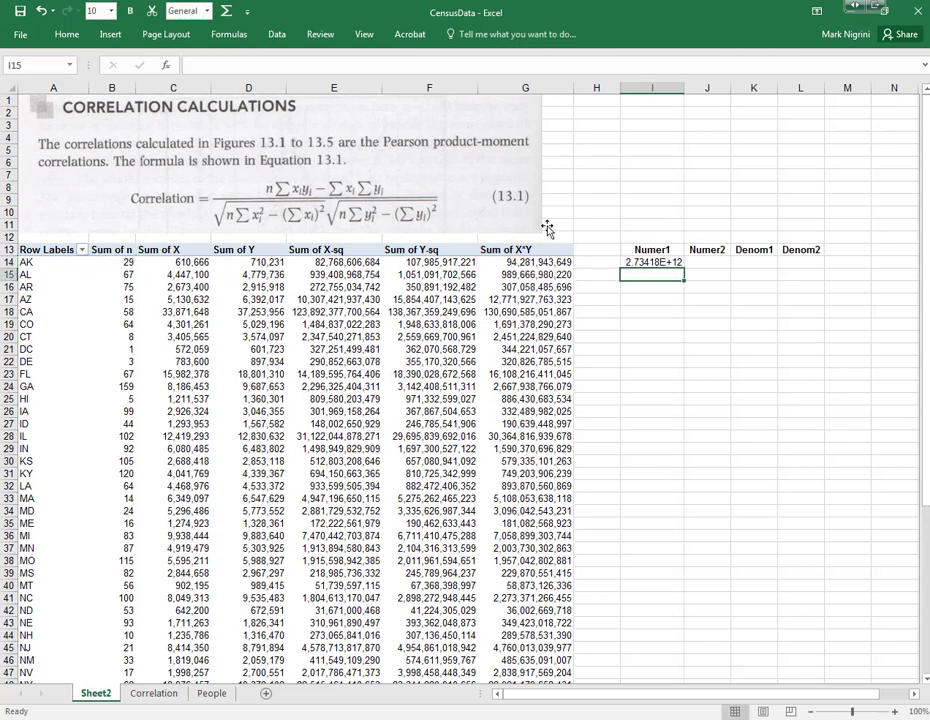
- Enter the formula =c14*d14 in J14 as the Numer2 value for AK
left_click(714, 260)
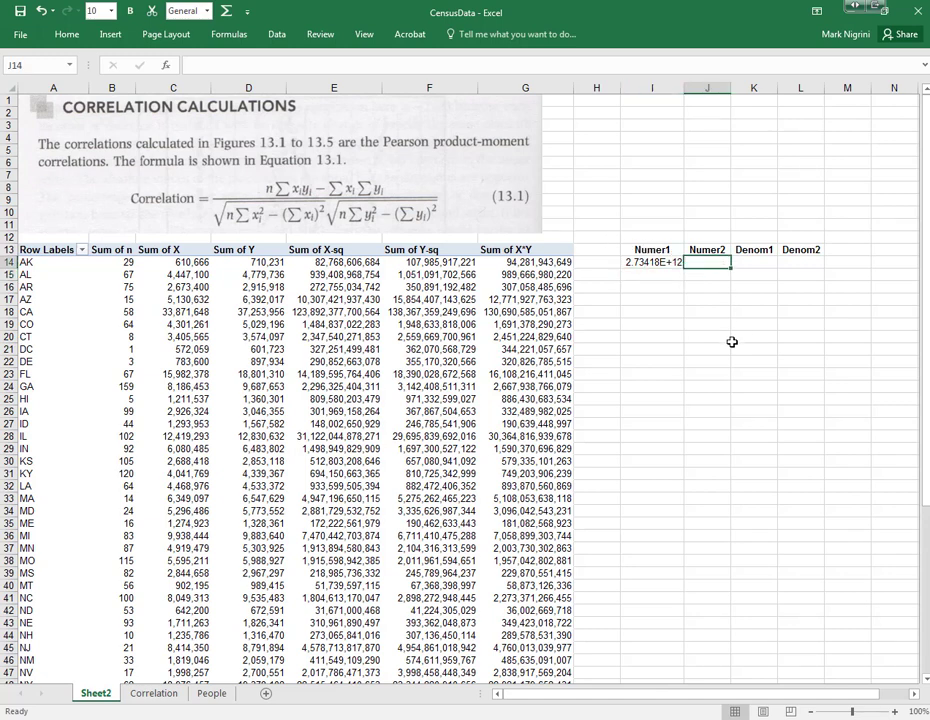
type("=")
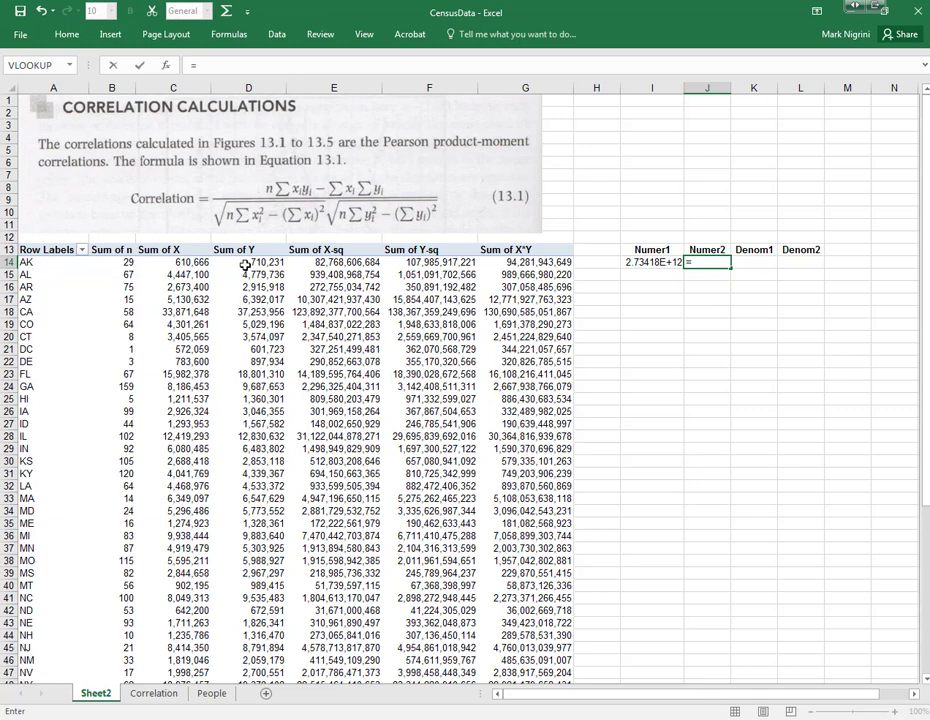
type("c14*d14")
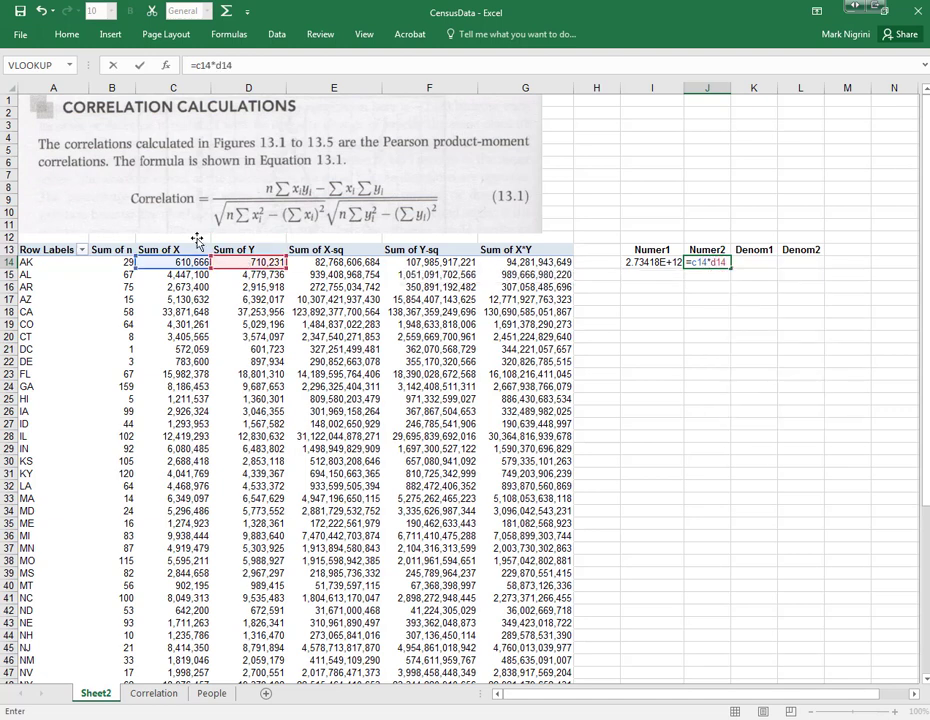
- Enter the formula =sqrt(b14*e14-c14*c14) in K14 as the Denom1 value for AK
left_click(757, 262)
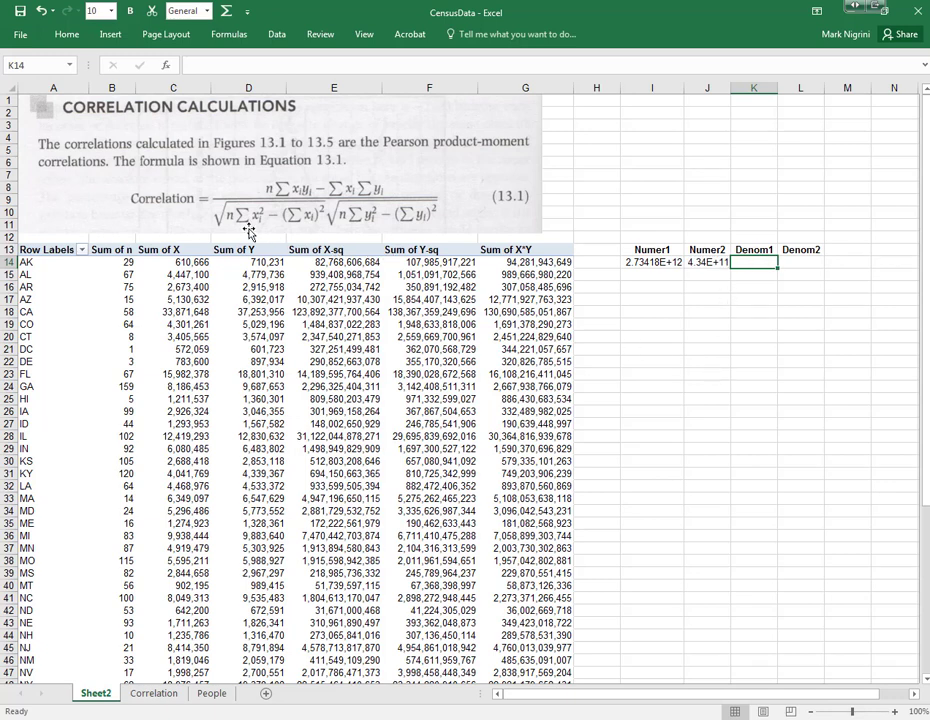
type("=sqrt")
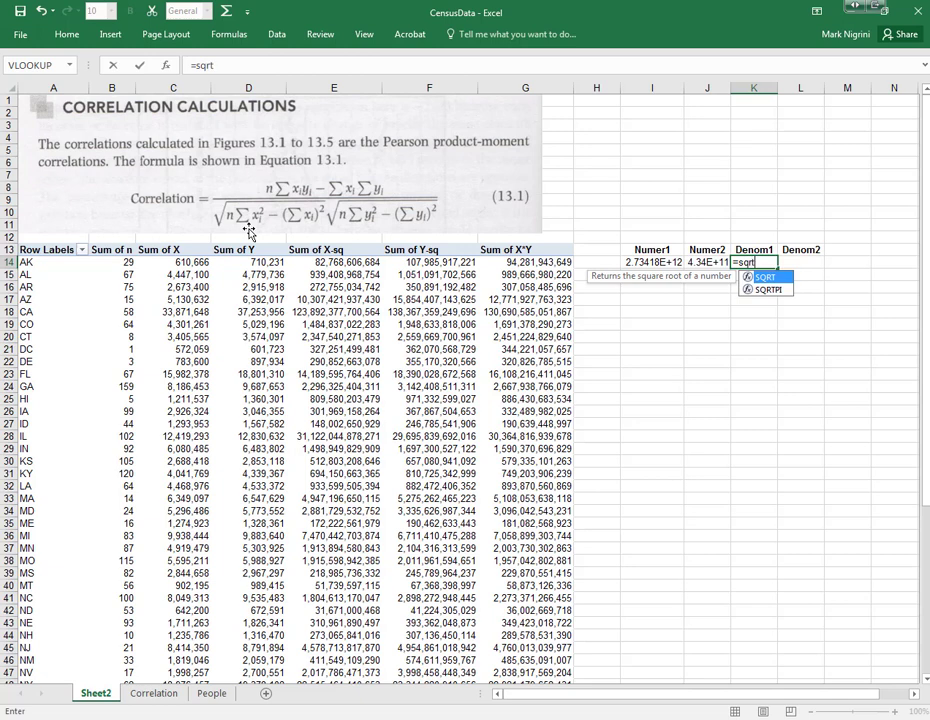
type("(")
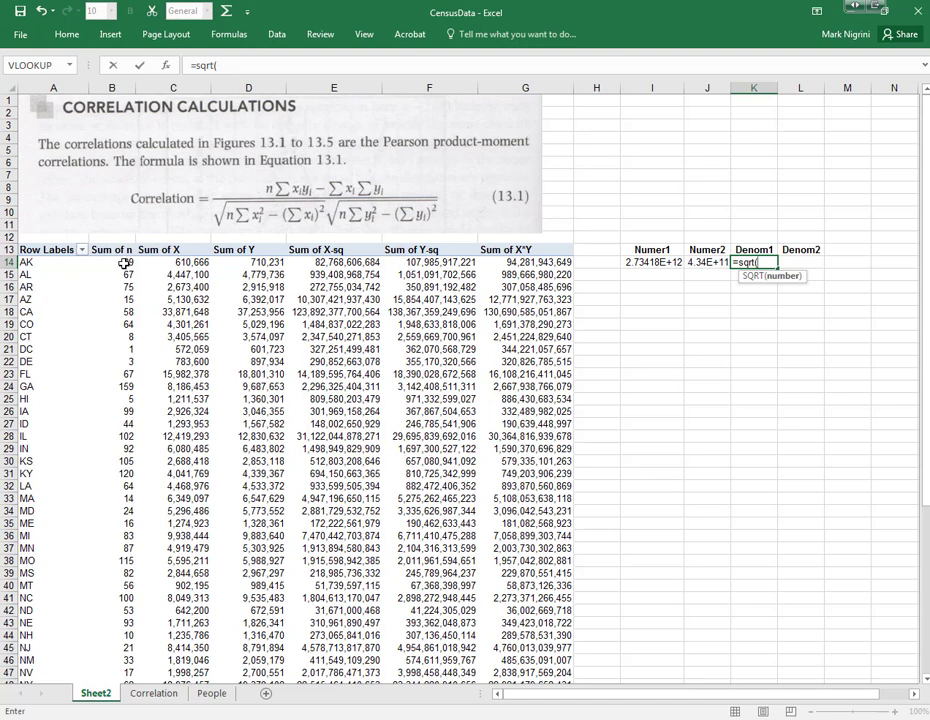
left_click(124, 262)
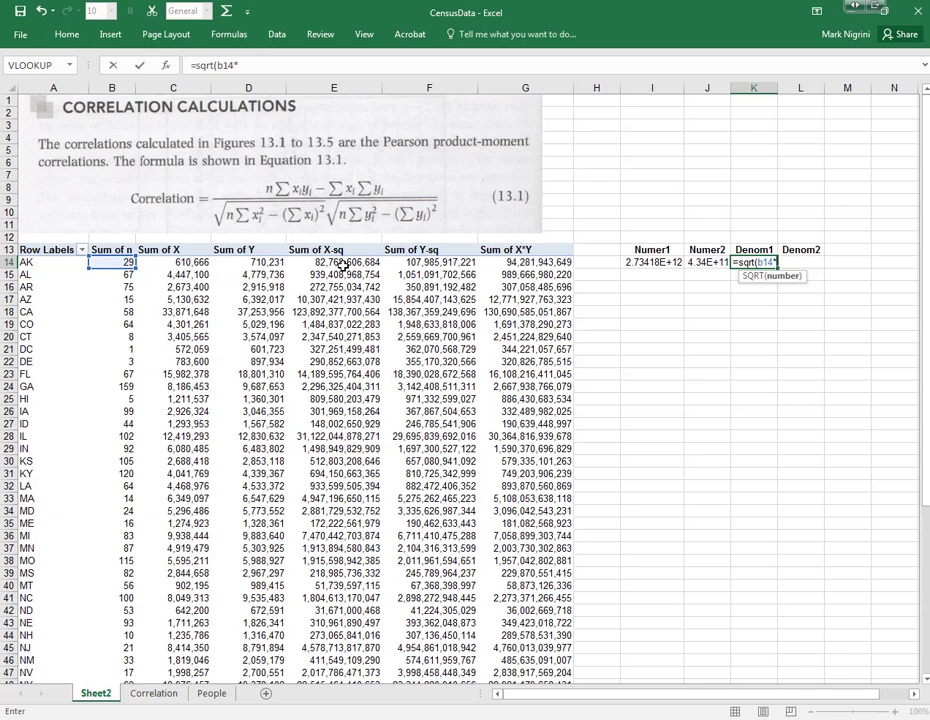
type("e14-")
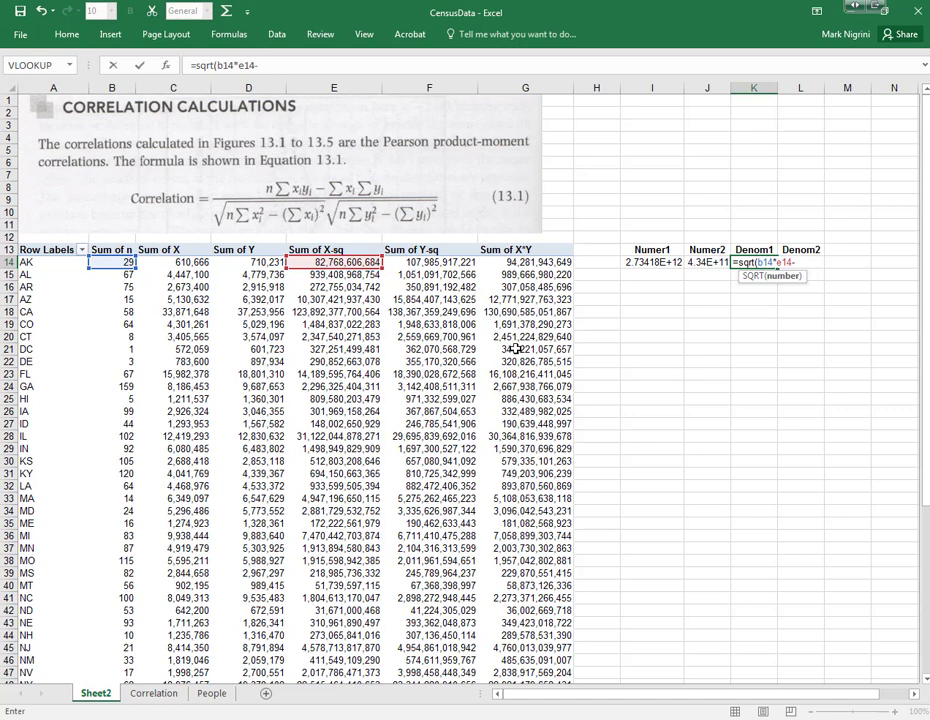
type("c14")
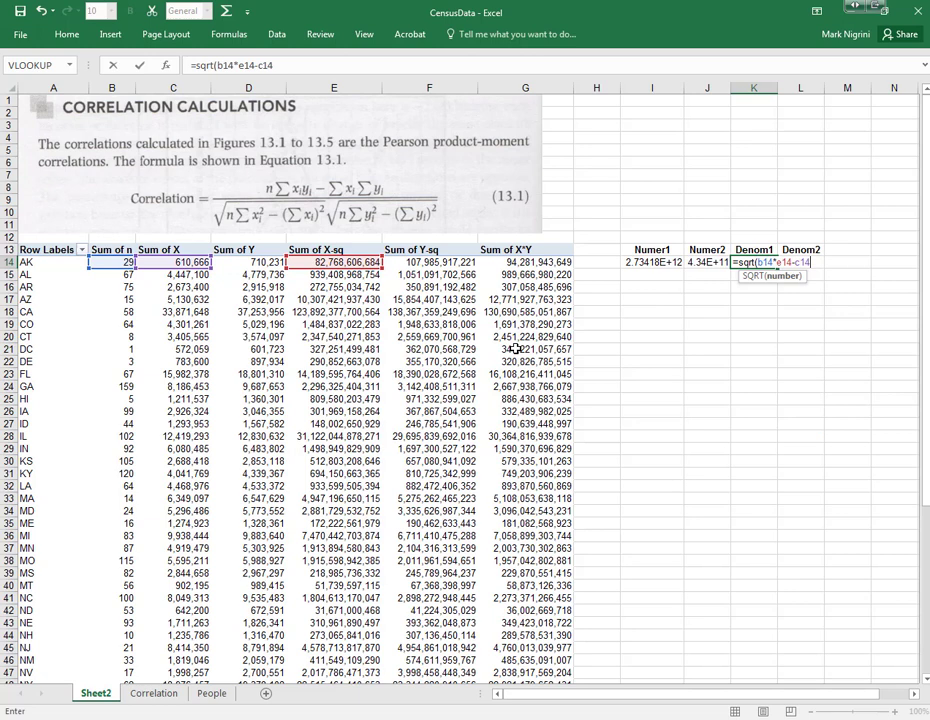
type("*c14)")
key("Return")
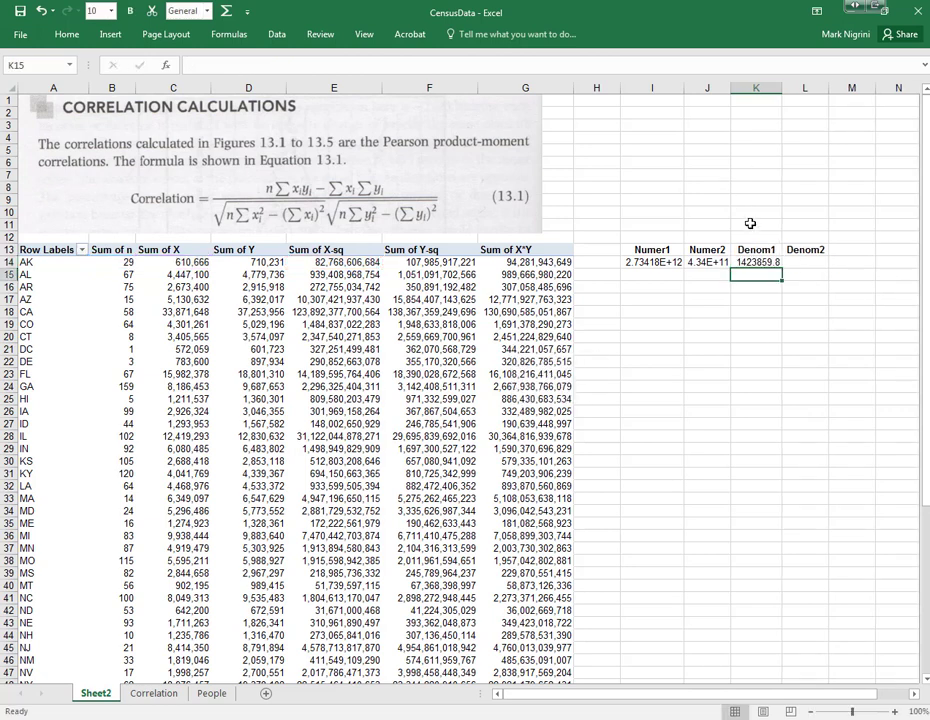
- Review the Denom1 formula in K14 and the cells it references, leaving it as entered
left_click(759, 260)
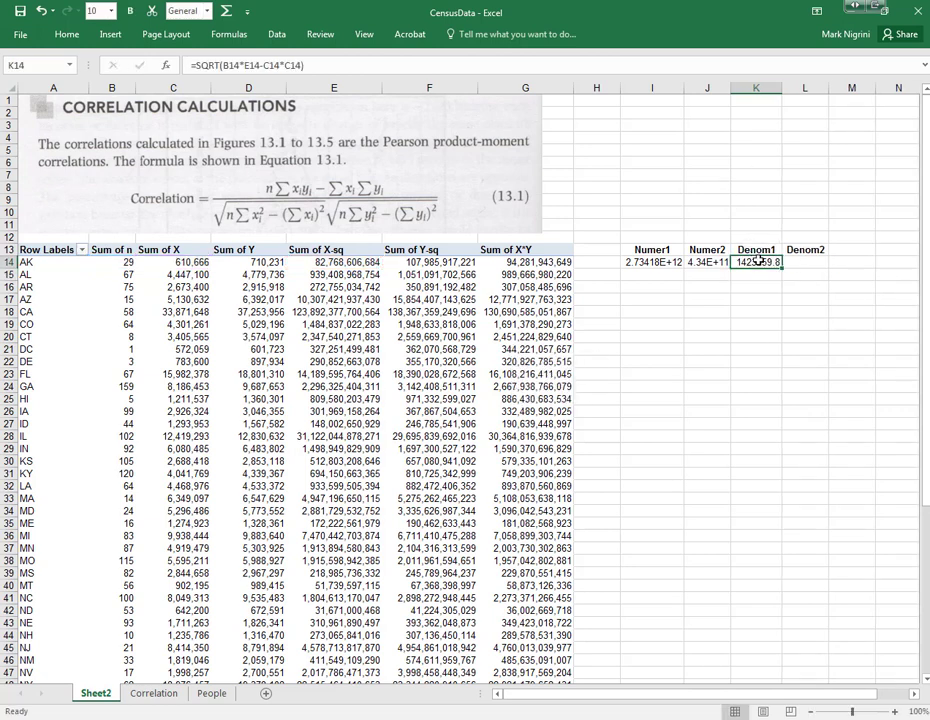
right_click(759, 260)
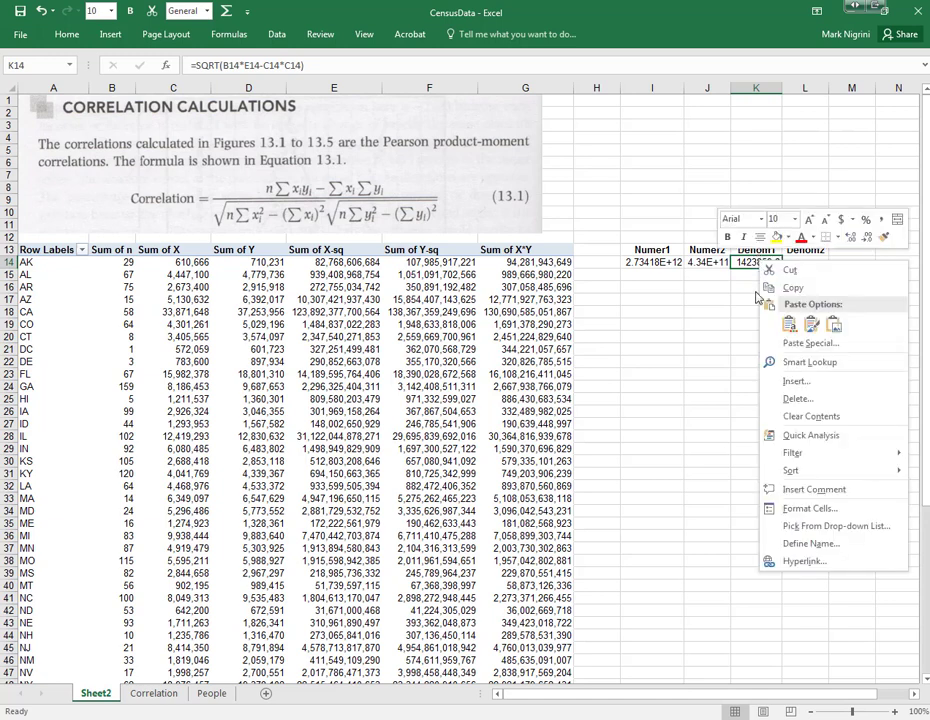
key("Escape")
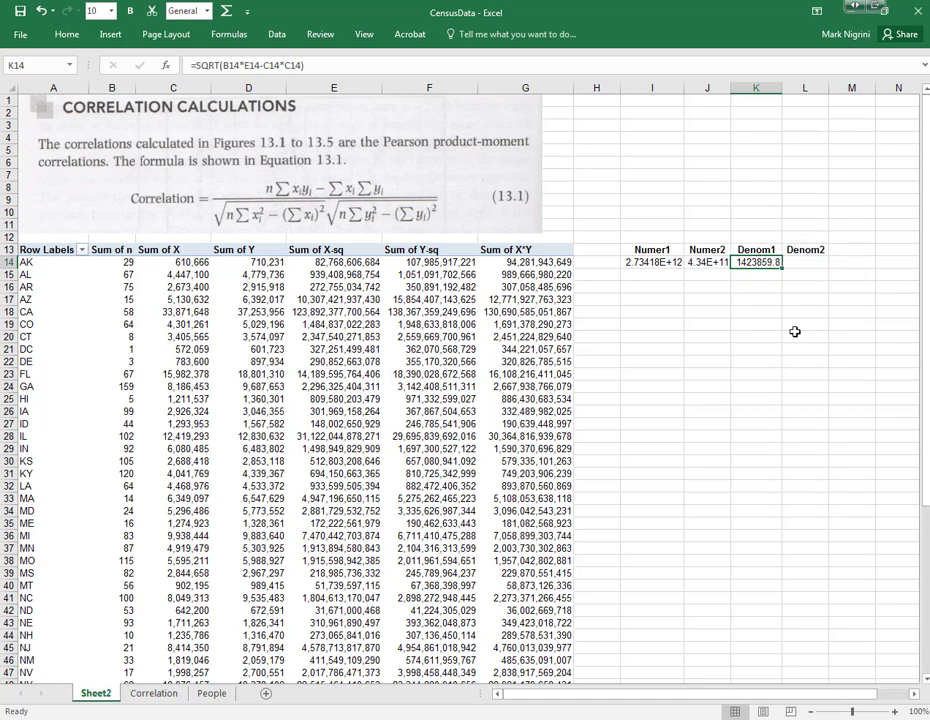
key("F2")
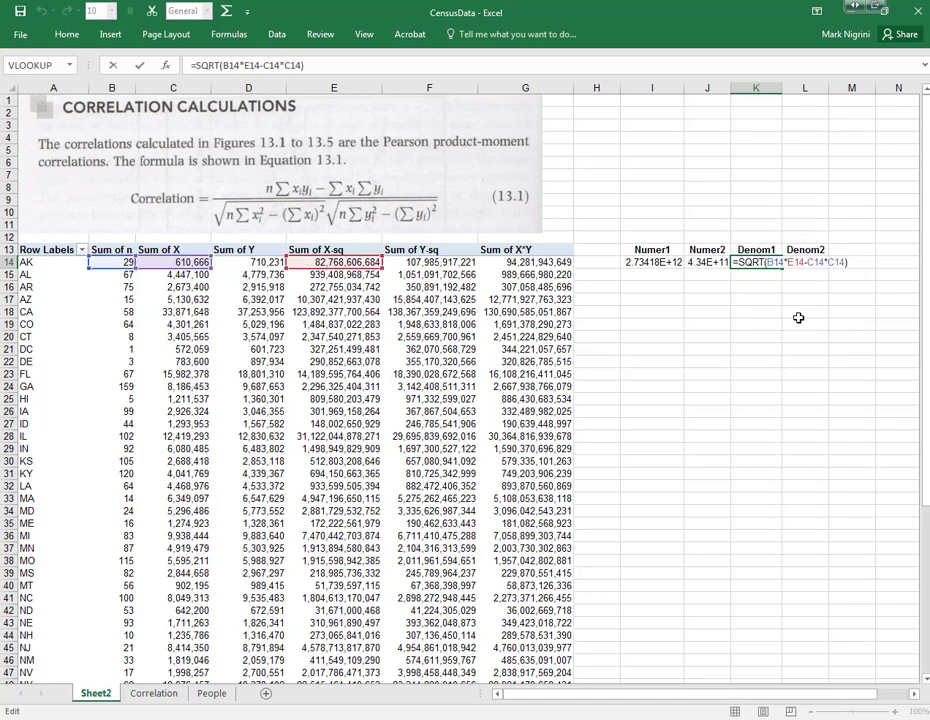
left_click(70, 38)
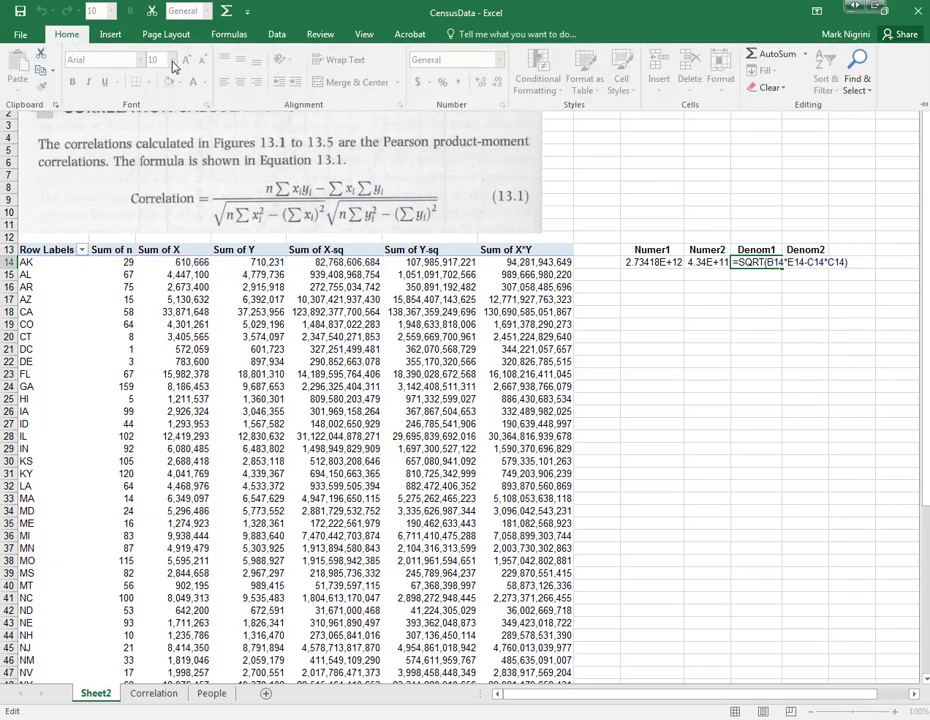
key("Escape")
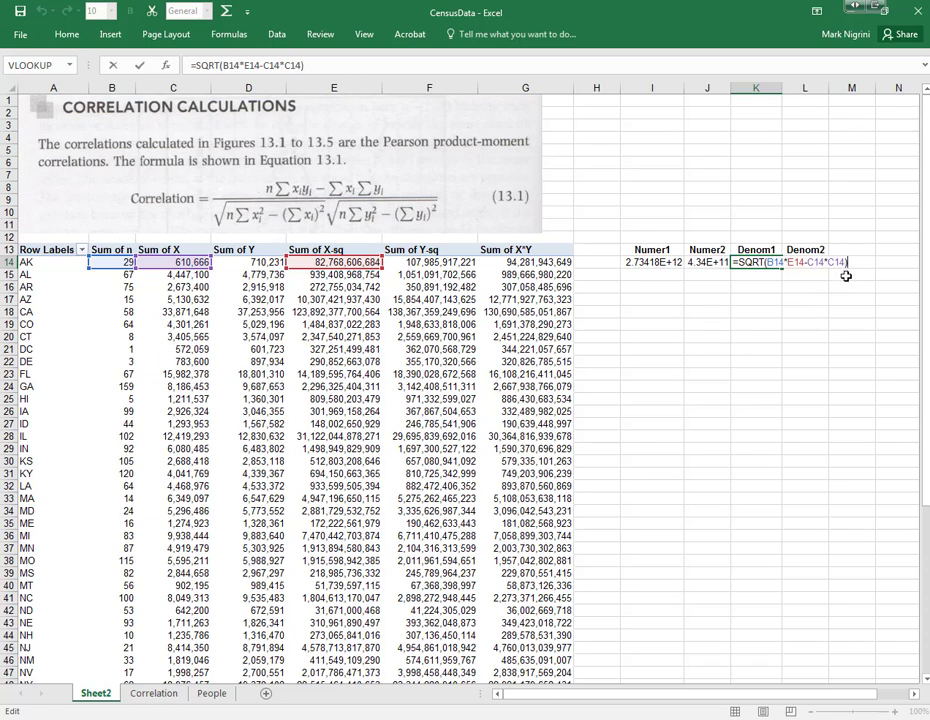
key("Return")
- Enter the formula =sqrt(b14*f14-d14*d14) in L14 as the Denom2 value for AK
left_click(801, 259)
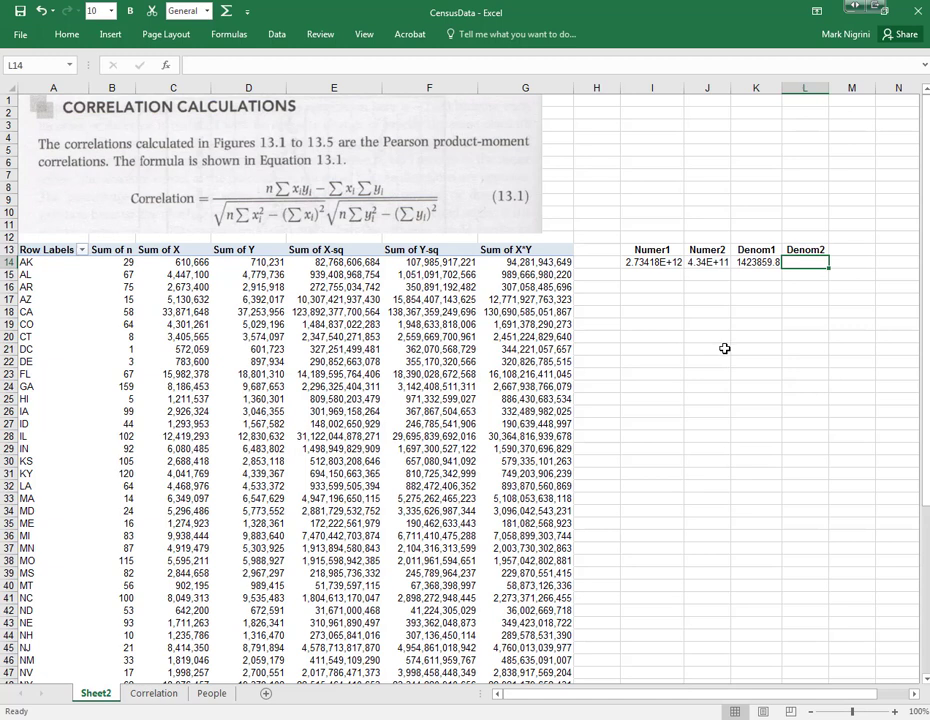
type("=sqrt")
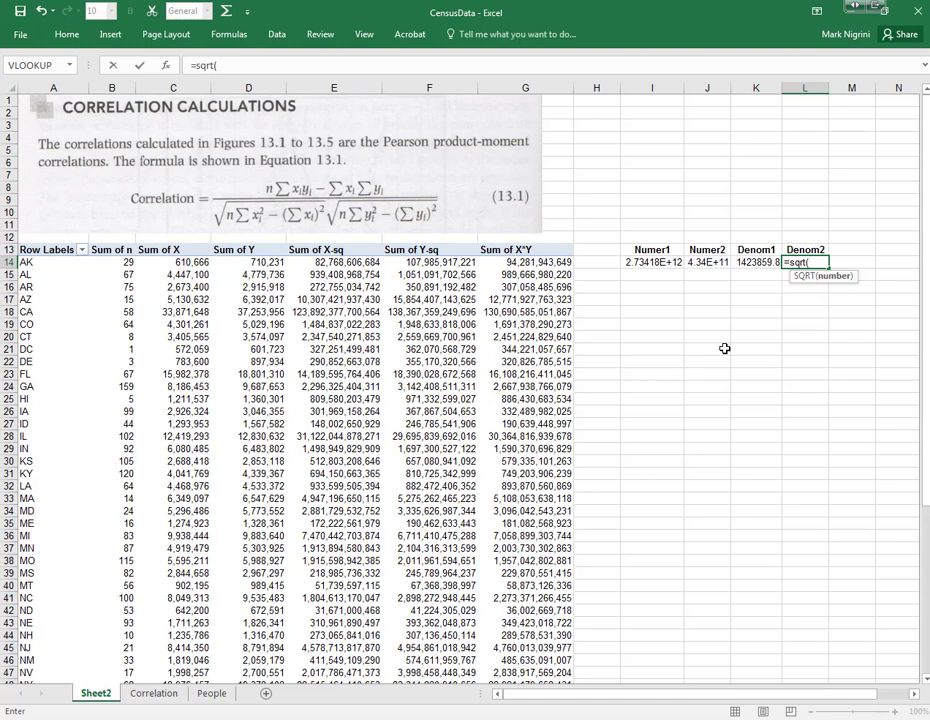
type("(b14")
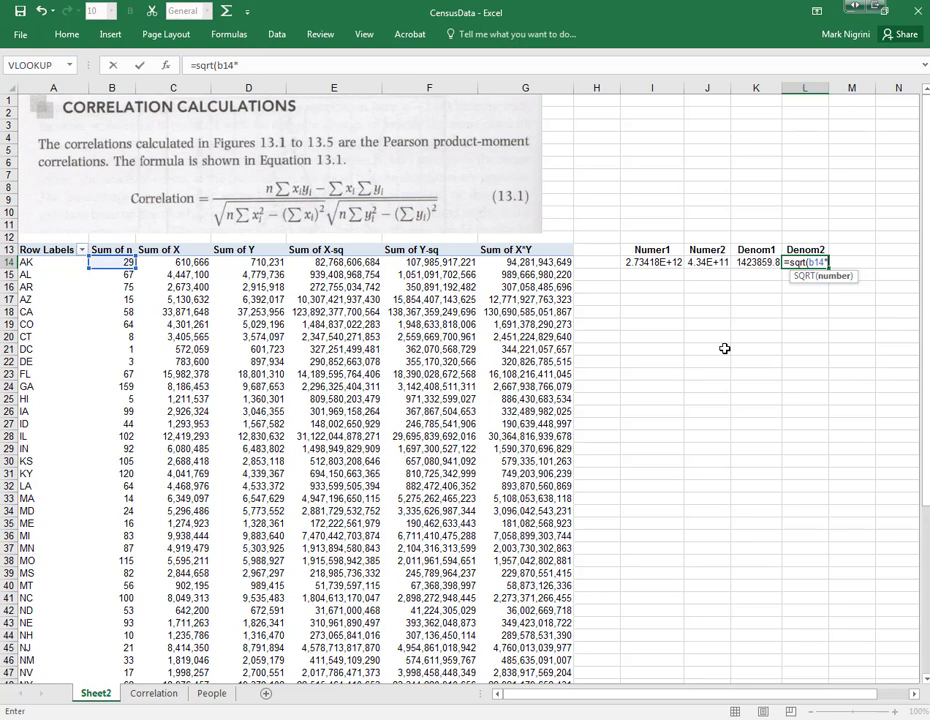
type("*")
type("f14-")
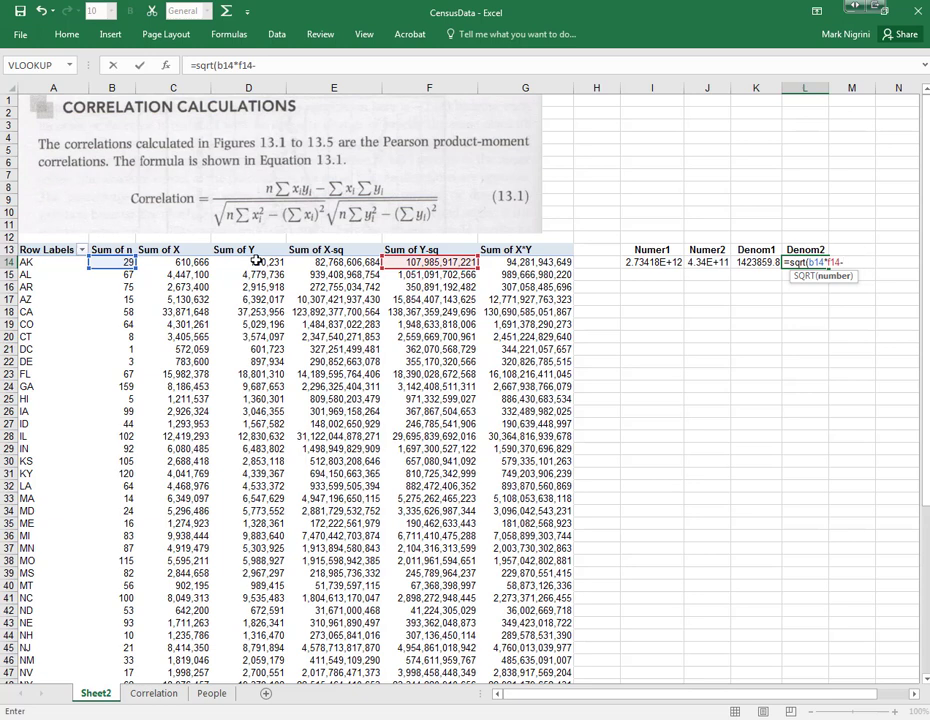
type("d14*d14)")
key("Return")
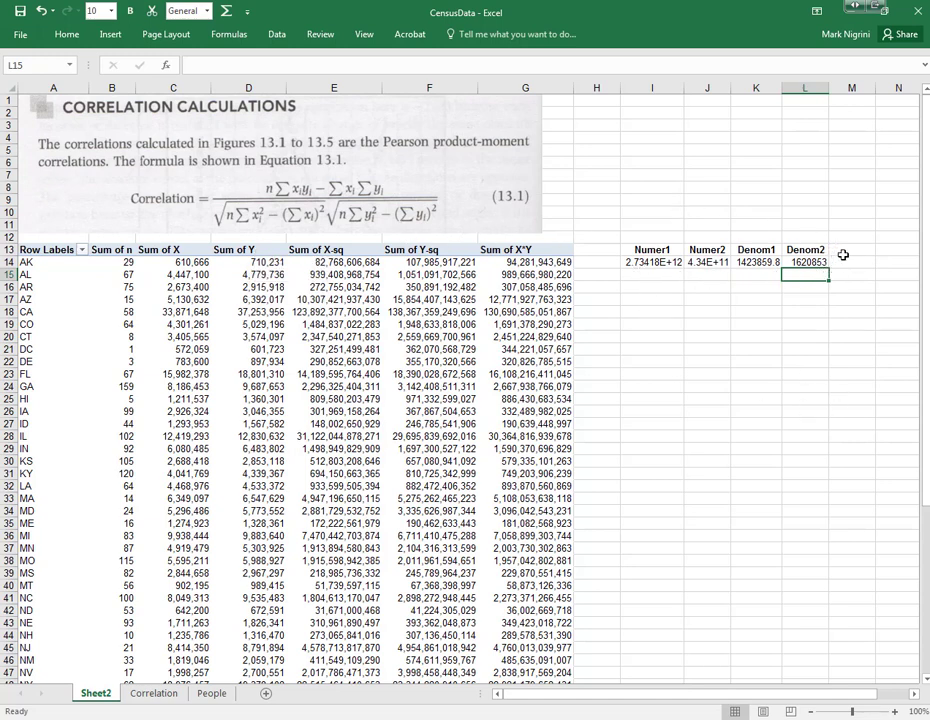
- Enter the heading Correl in cell N13
left_click(891, 253)
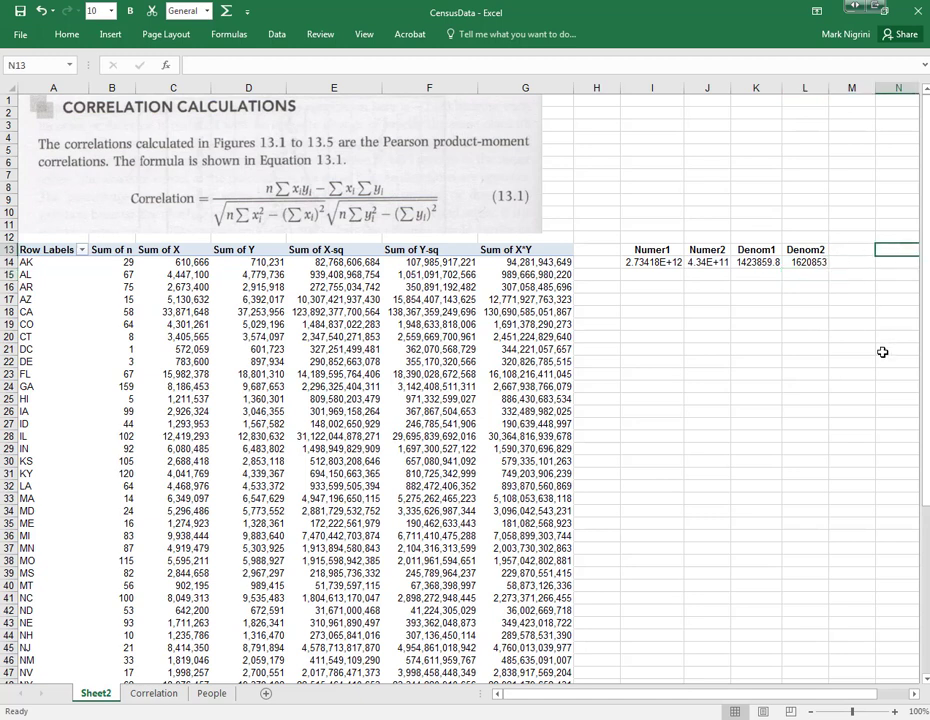
type("Co")
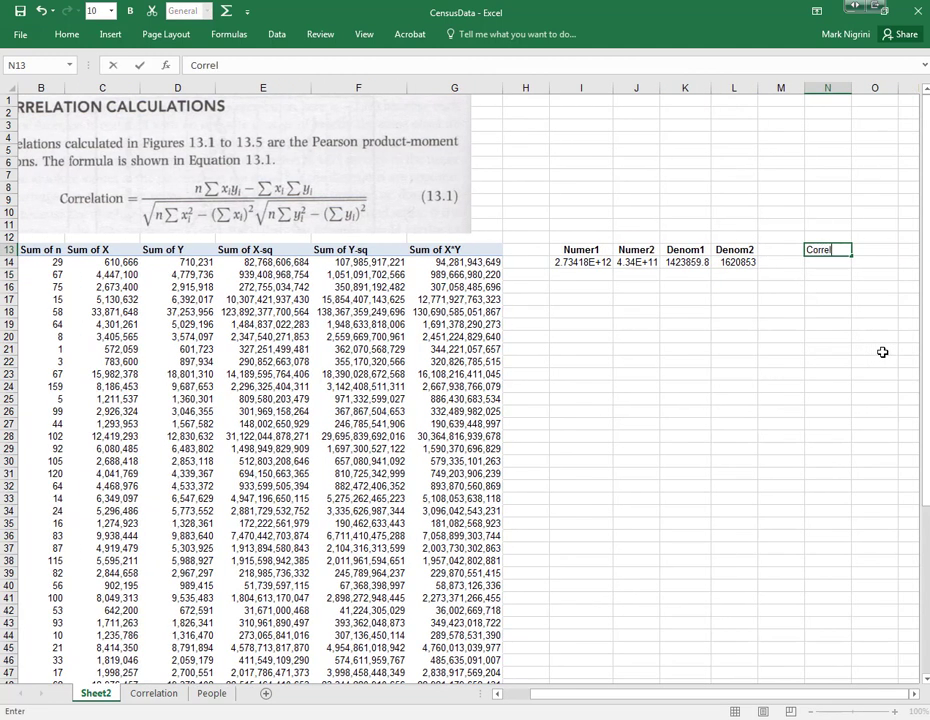
type("rrel")
key("Return")
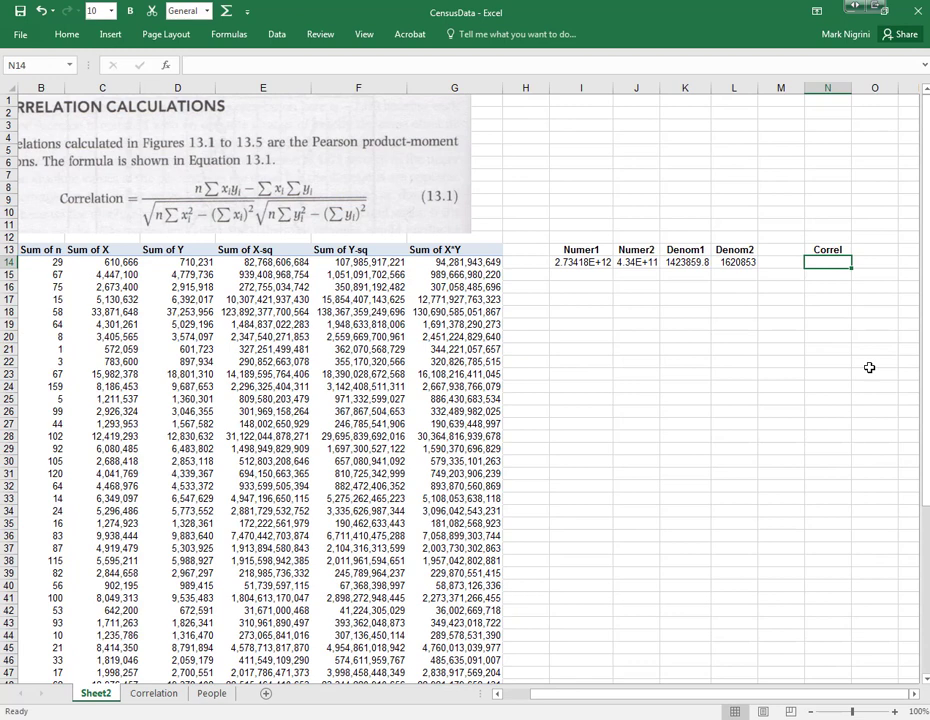
- Hide the PivotTable field list and set the width of empty column H to 5
key("Home")
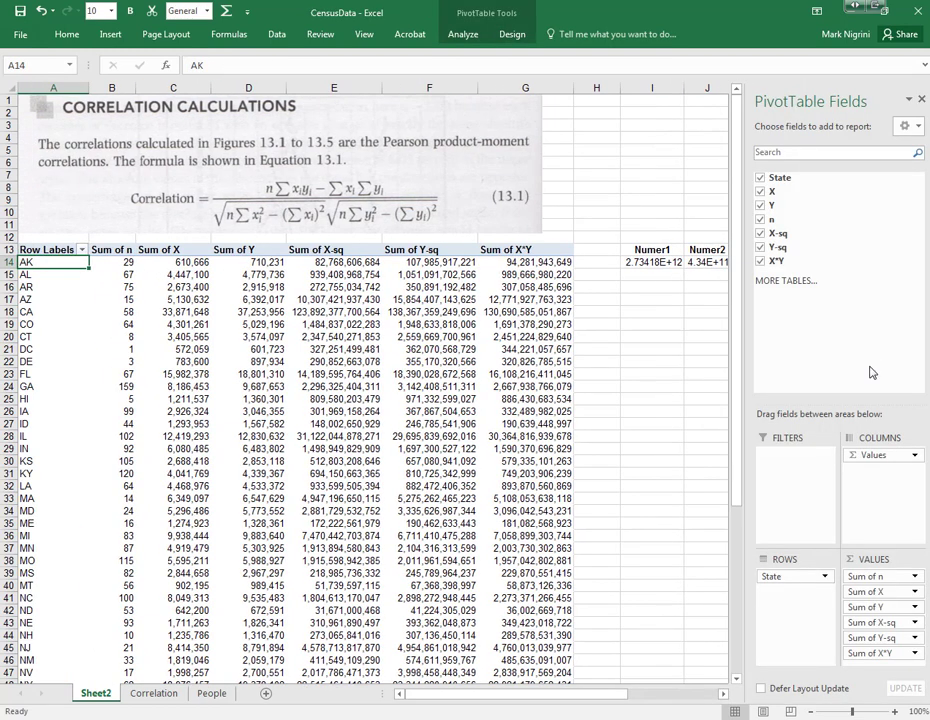
left_click(922, 100)
left_click(596, 88)
right_click(596, 88)
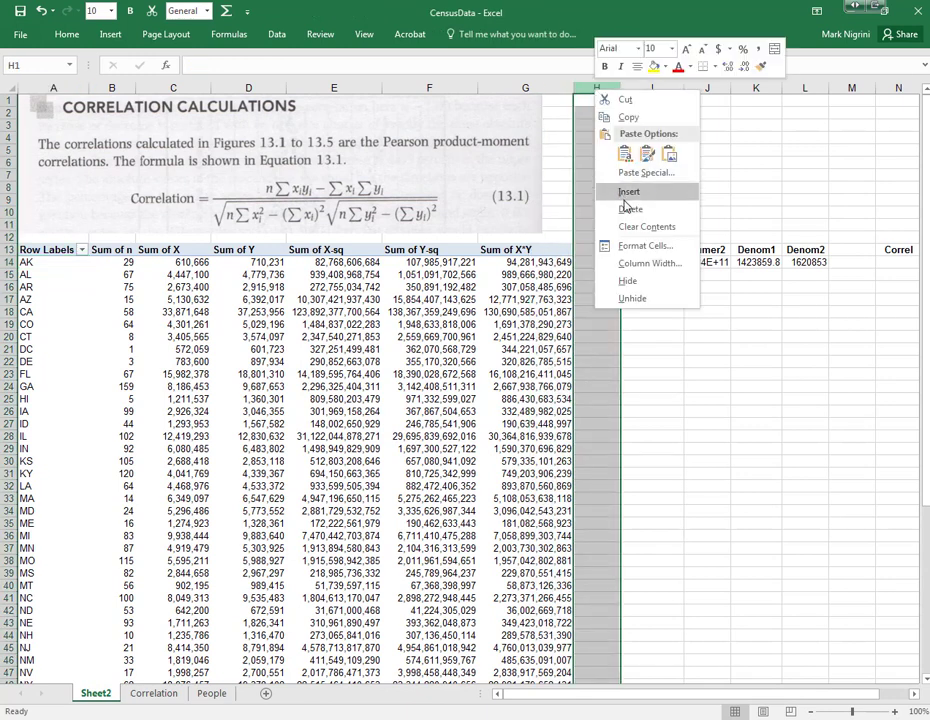
left_click(648, 263)
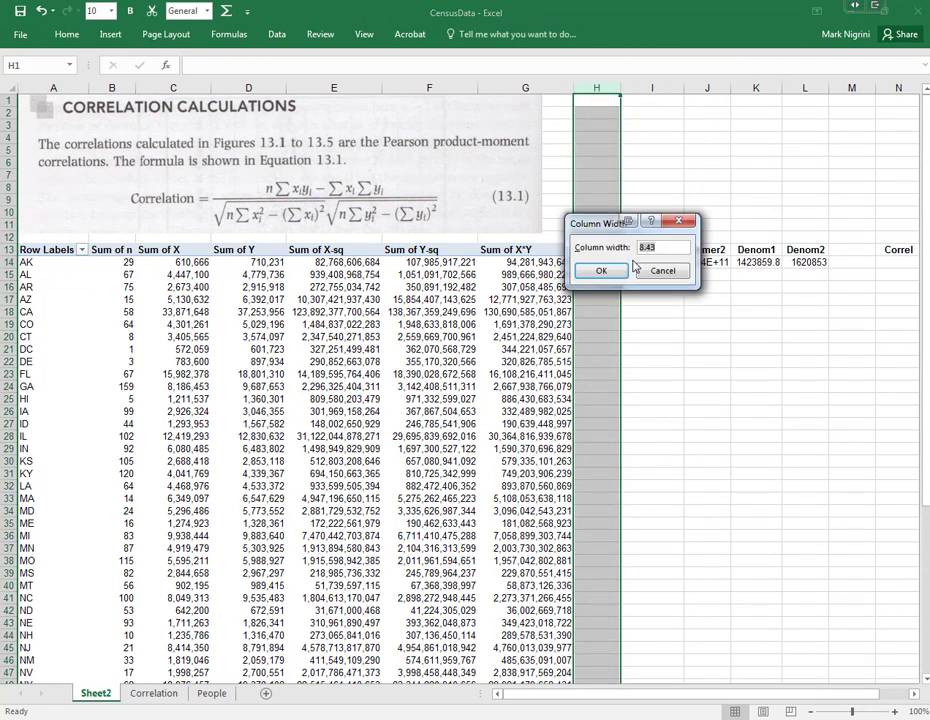
type("5")
left_click(601, 271)
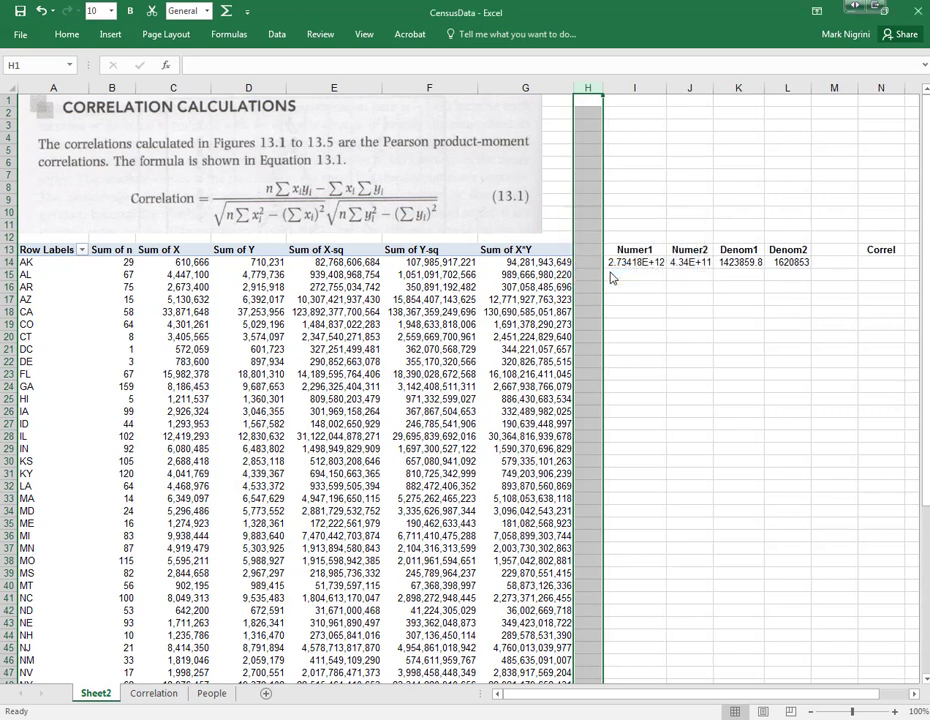
- Set the width of columns A and B to 5
left_click_drag(62, 87, 88, 89)
right_click(84, 90)
left_click(131, 265)
type("5")
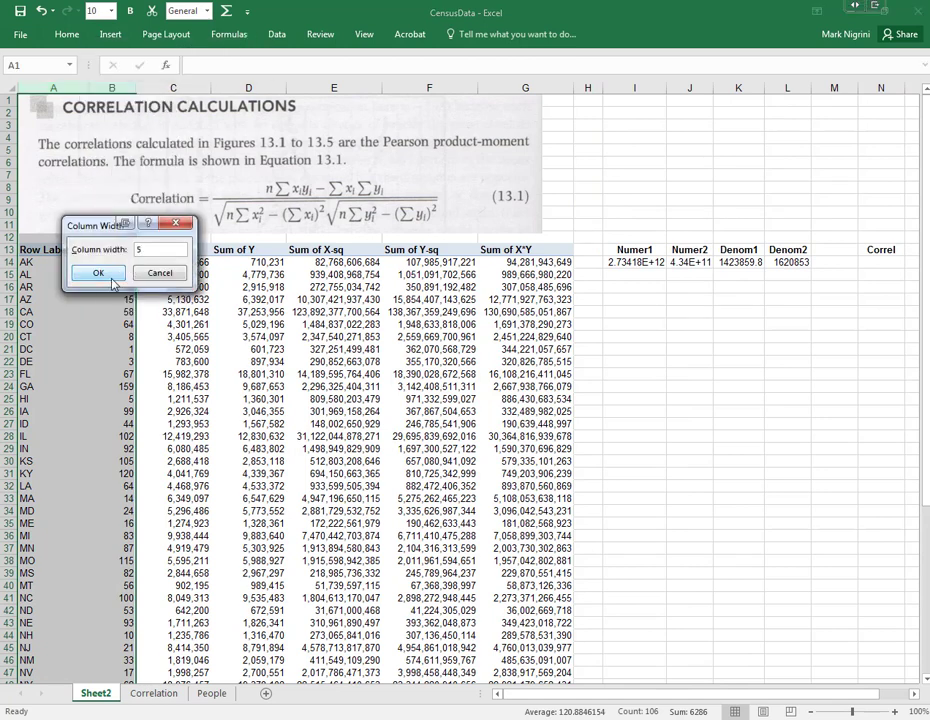
key("Return")
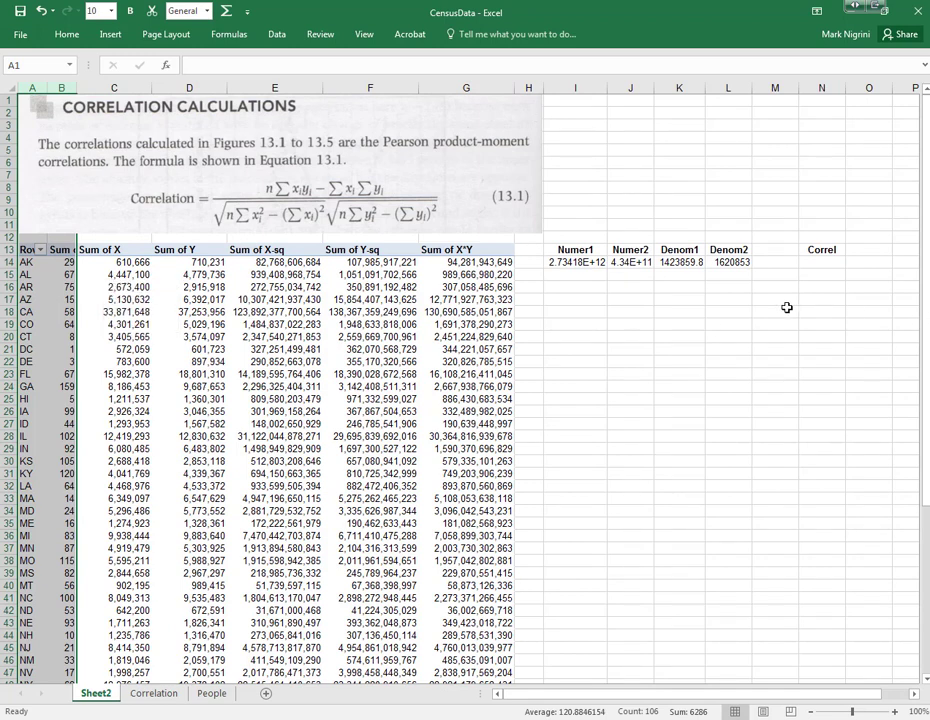
- Enter the formula =(I14-J14)/(K14*L14) in N14 as the correlation for AK
left_click(825, 264)
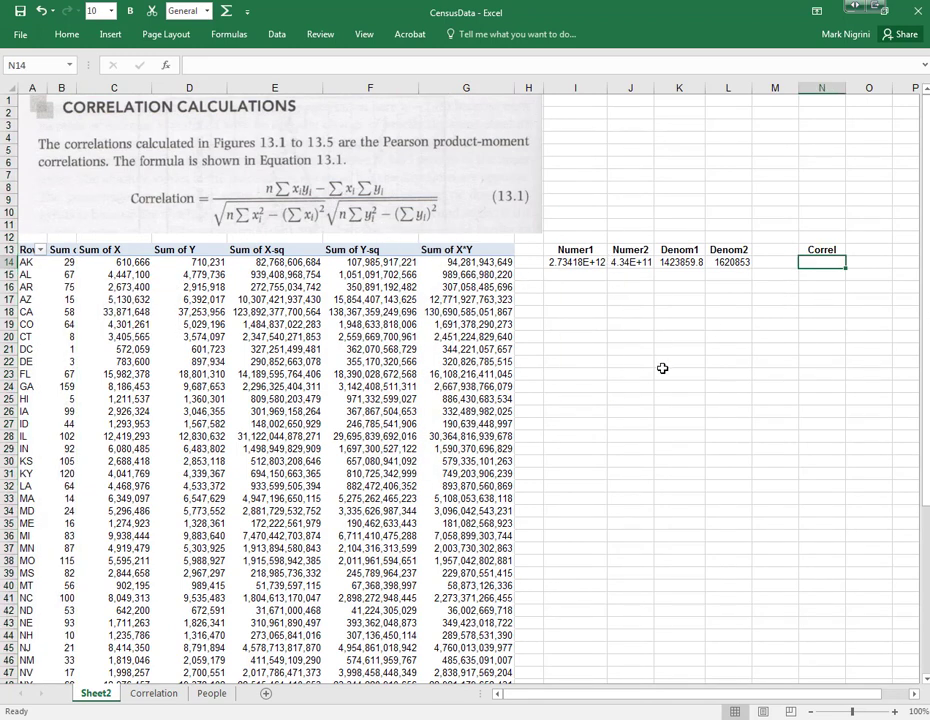
type("=")
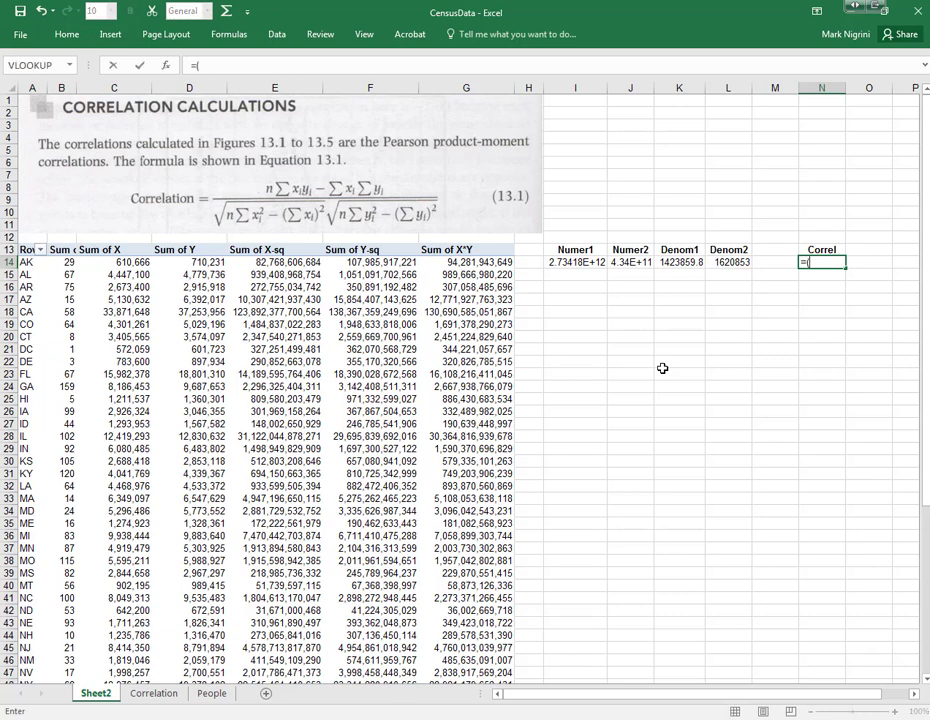
type("(")
key("Left")
key("Left")
key("Left")
key("Left")
key("Left")
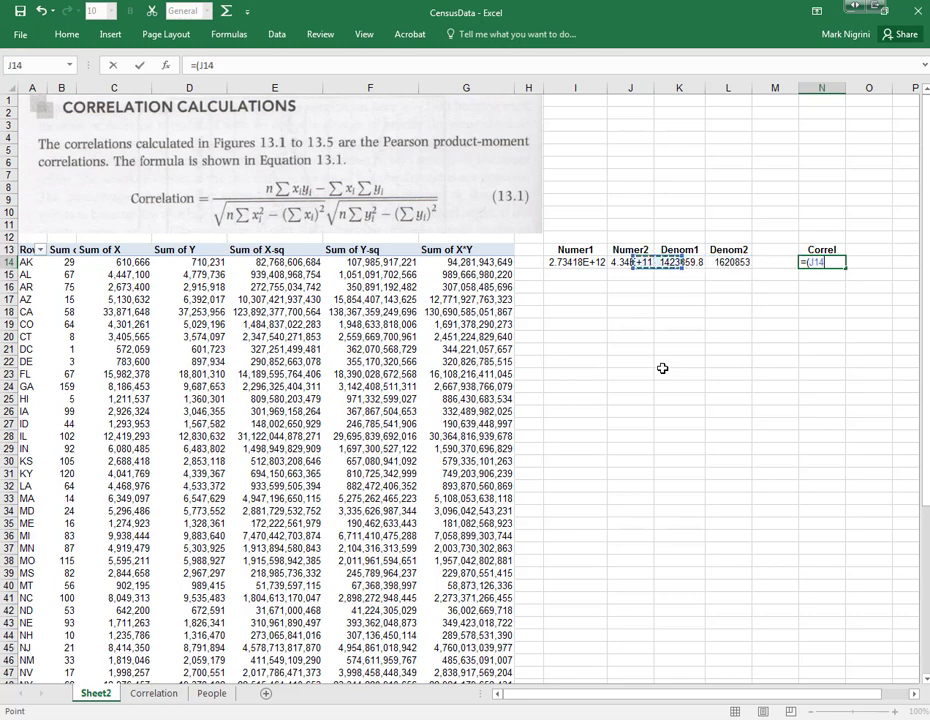
type("-")
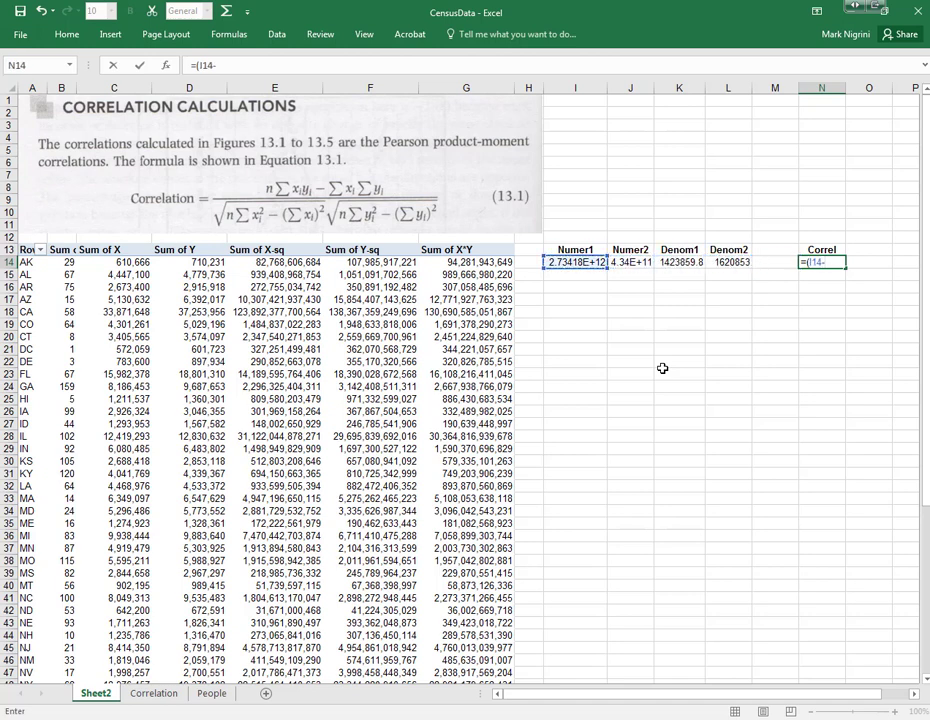
key("Left")
key("Left")
key("Left")
key("Left")
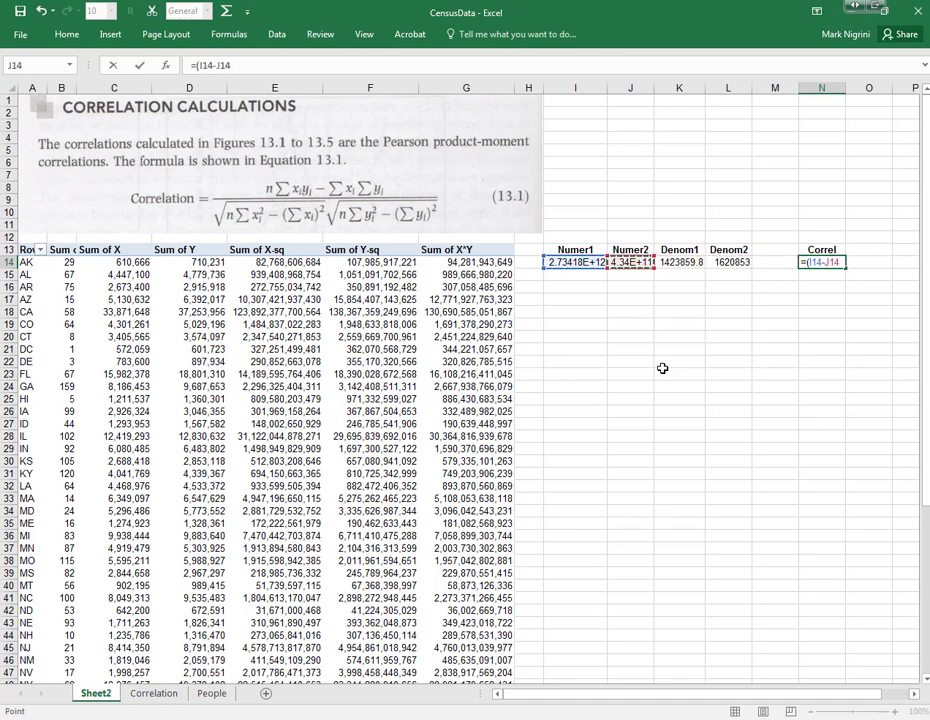
type(")")
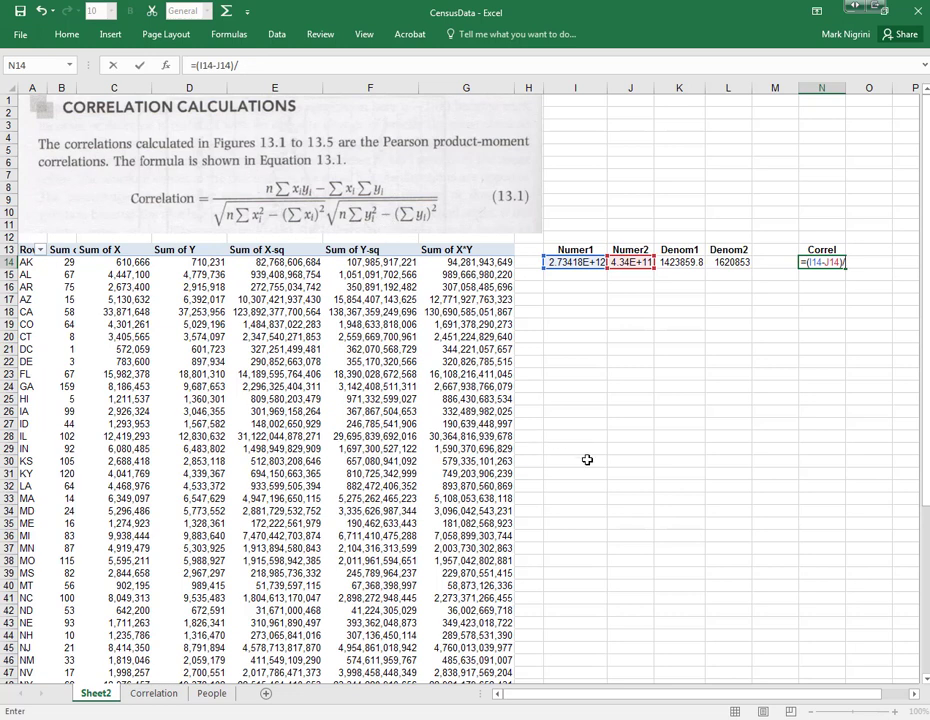
type("/(")
key("Left")
key("Left")
key("Left")
type("*")
key("Left")
key("Left")
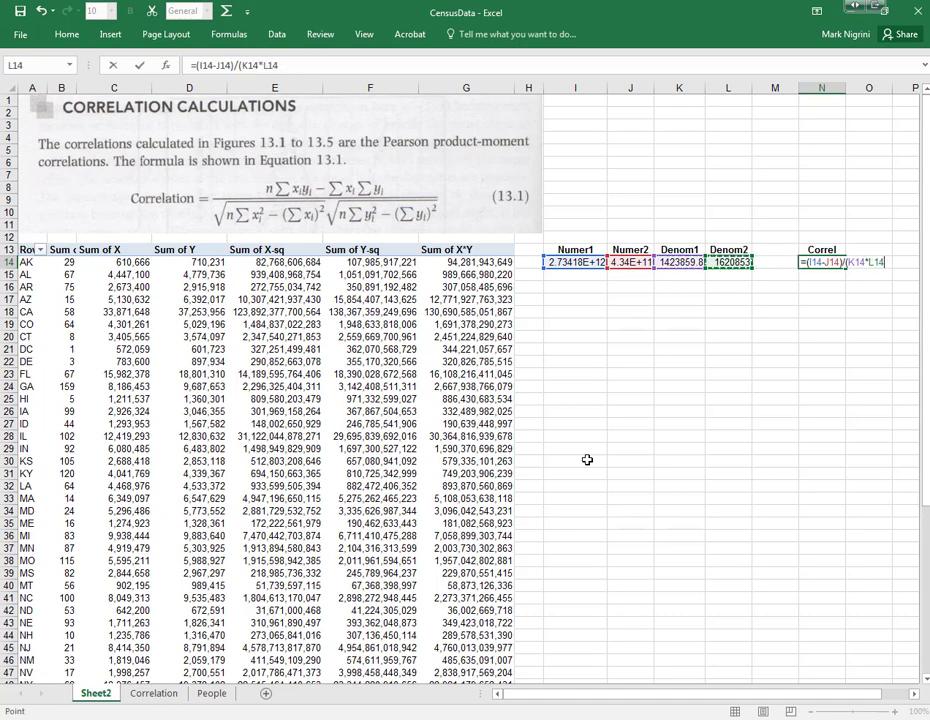
type(")")
key("Return")
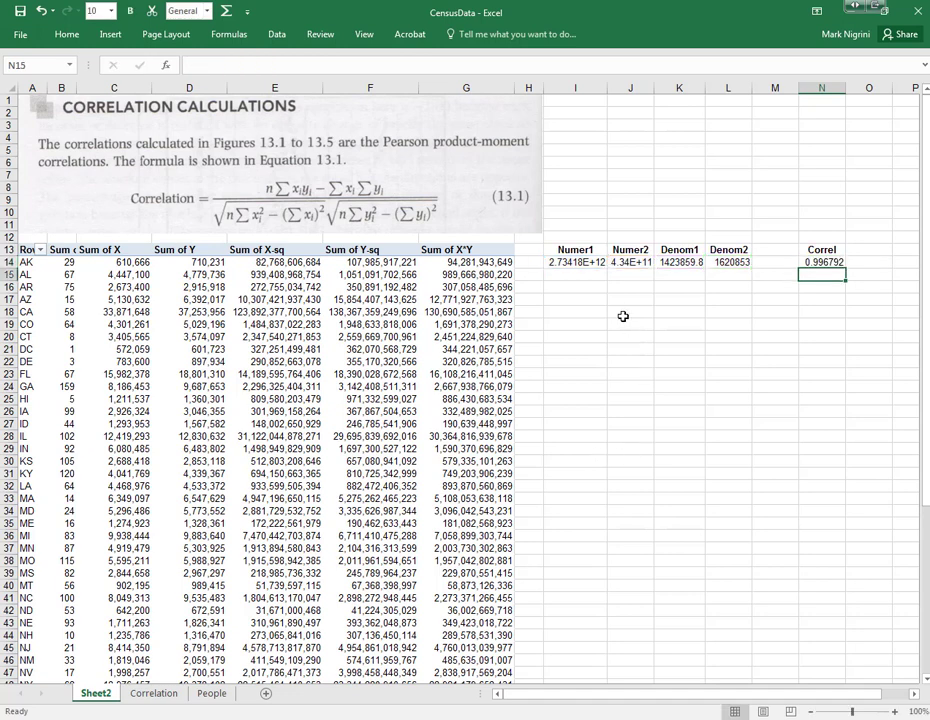
- Fill the row 14 formulas in columns I through N down to row 64 for all states
left_click_drag(591, 264, 832, 627)
scroll(835, 625, "up", 7)
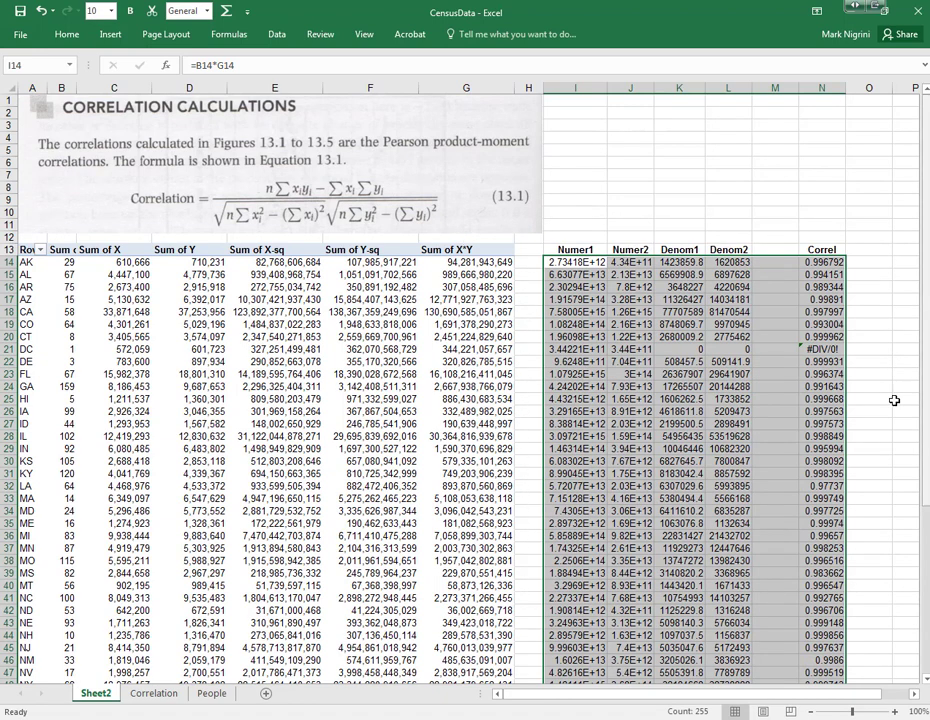
- Format the Correl values in N14:N64 as Number with 3 decimal places
left_click(822, 262)
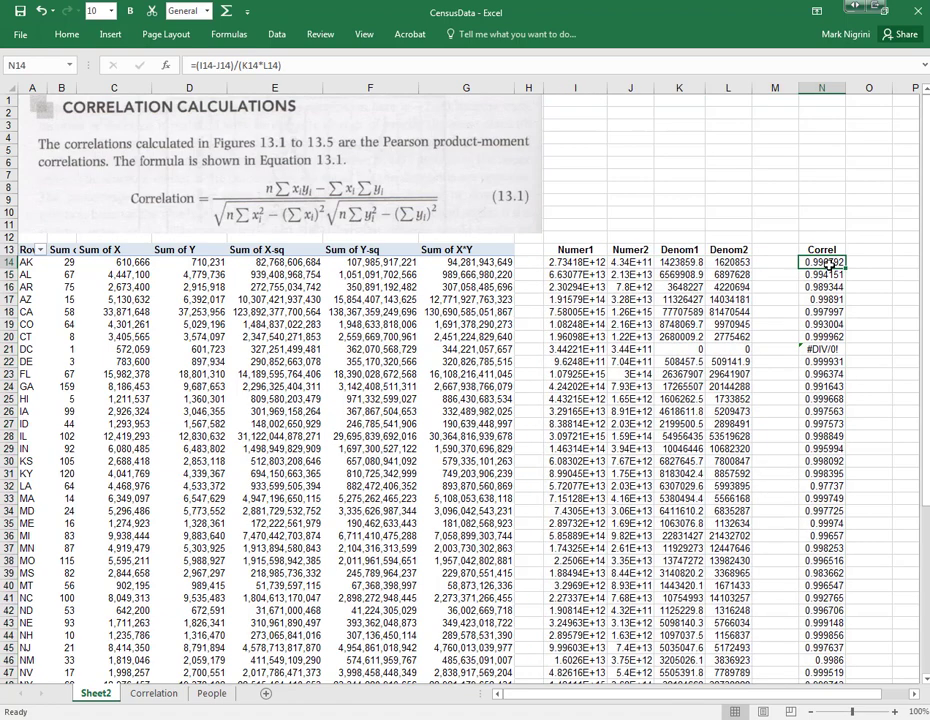
left_click_drag(826, 263, 822, 648)
right_click(816, 507)
left_click(736, 371)
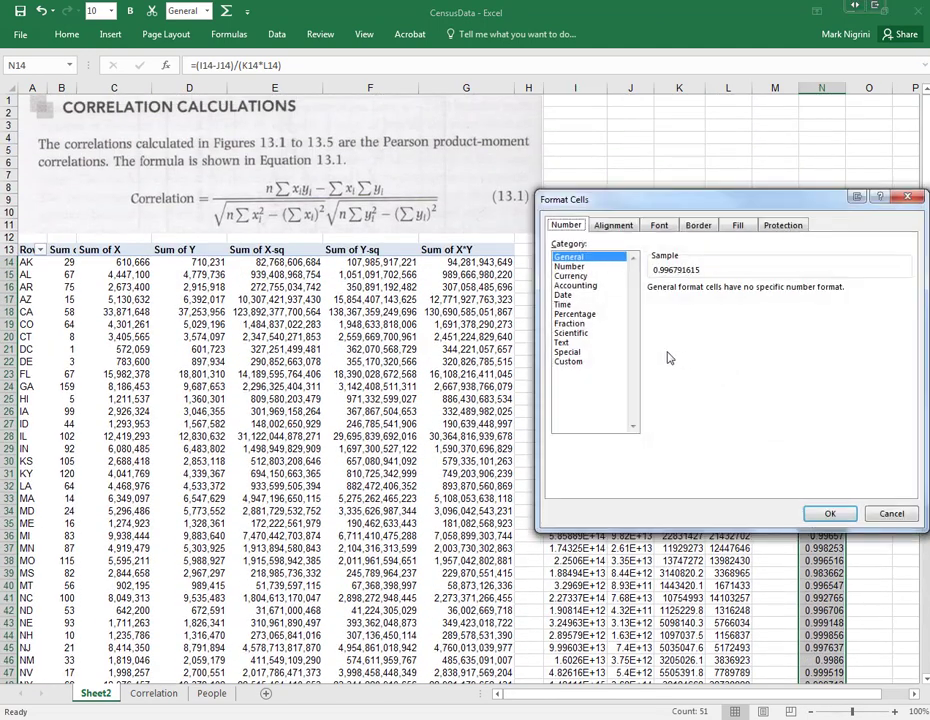
left_click(578, 268)
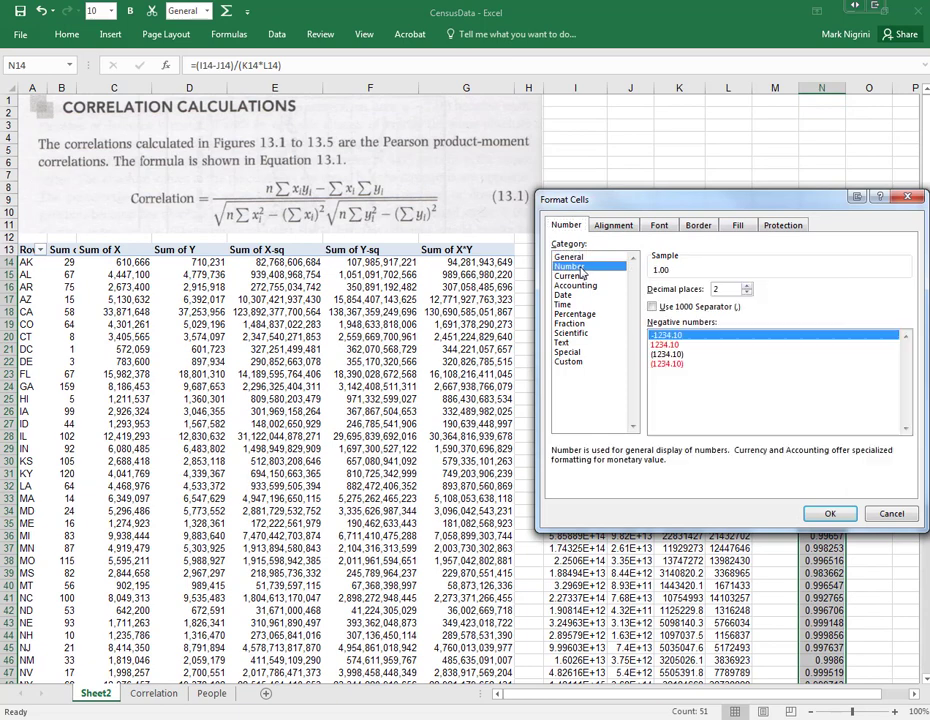
left_click(746, 285)
left_click(843, 517)
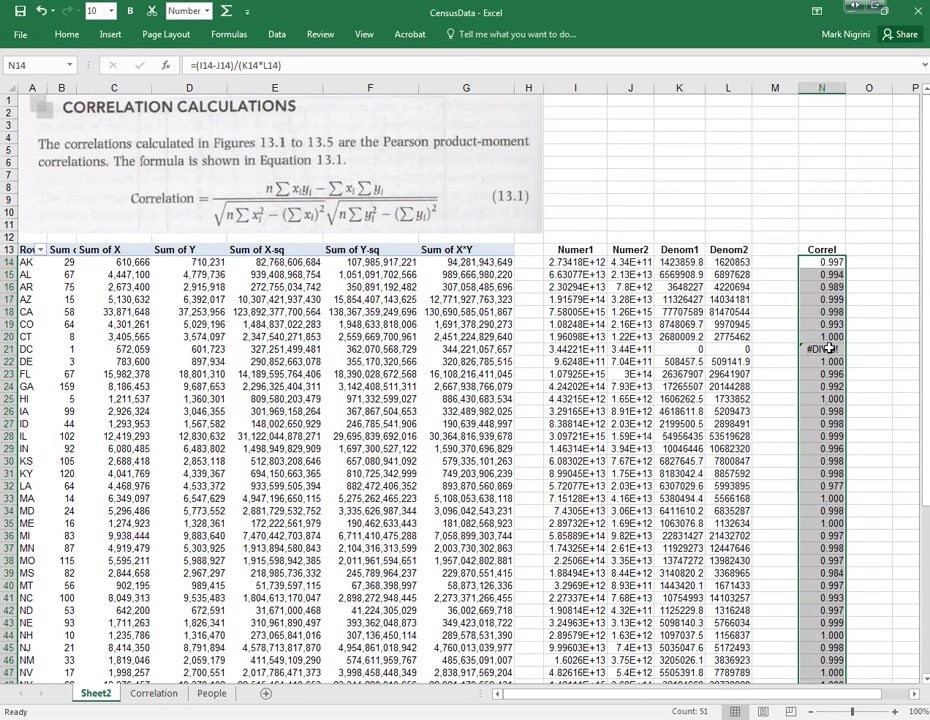
- Examine the DC row and its correlation formula in N21
left_click_drag(829, 348, 72, 348)
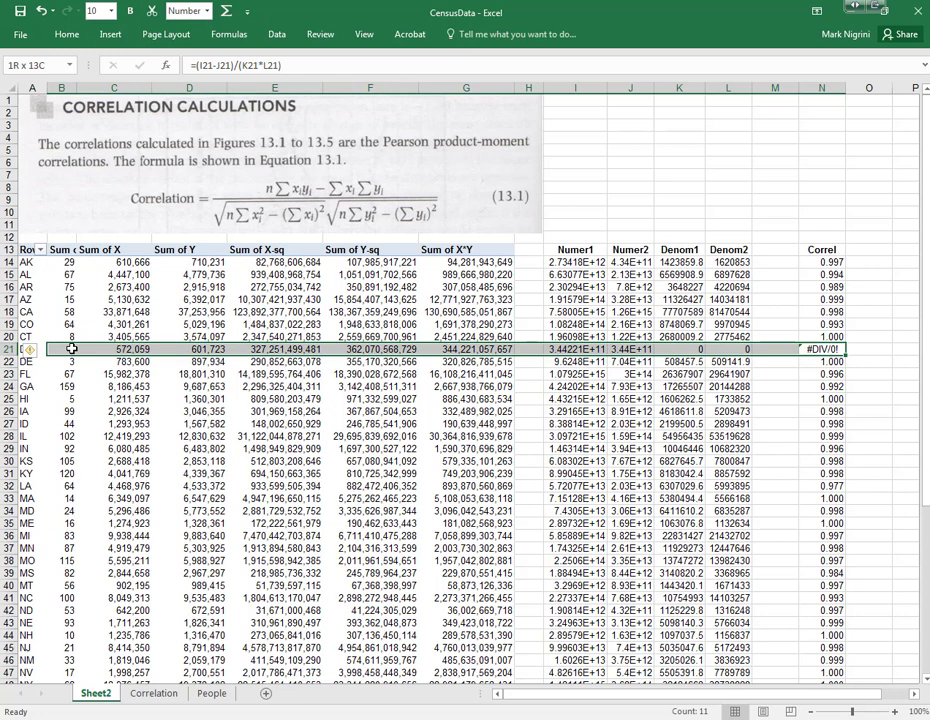
left_click_drag(72, 348, 72, 349)
left_click(812, 349)
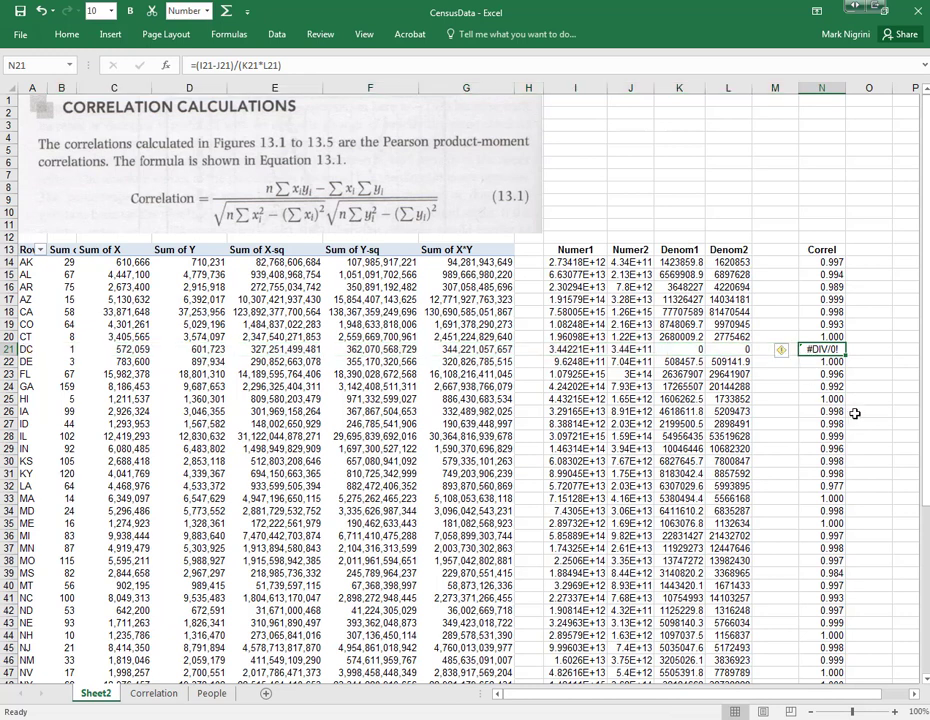
left_click(7, 349)
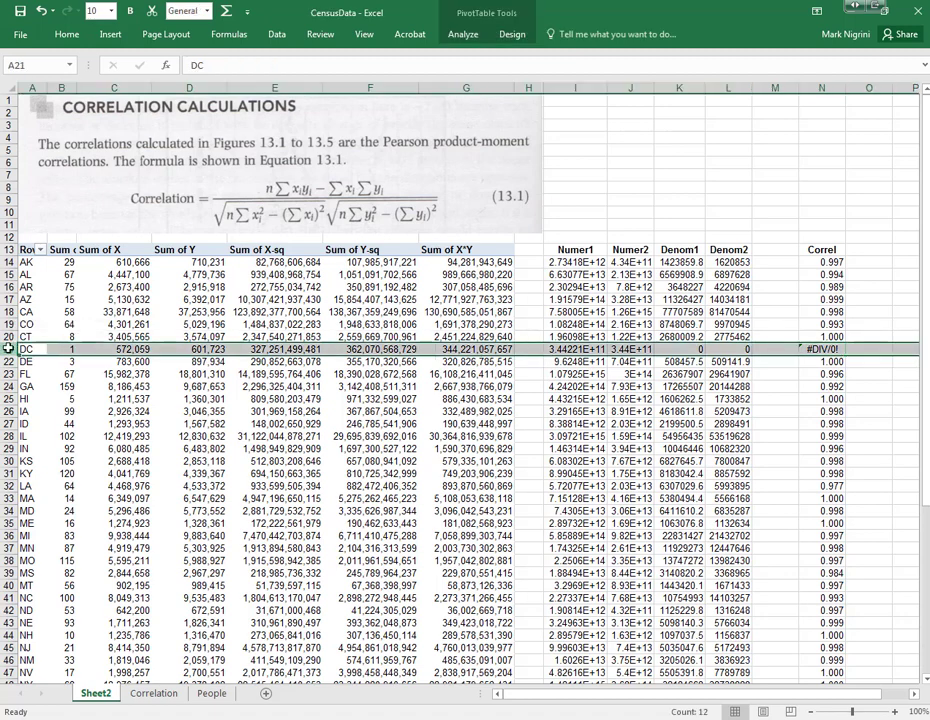
left_click(823, 425)
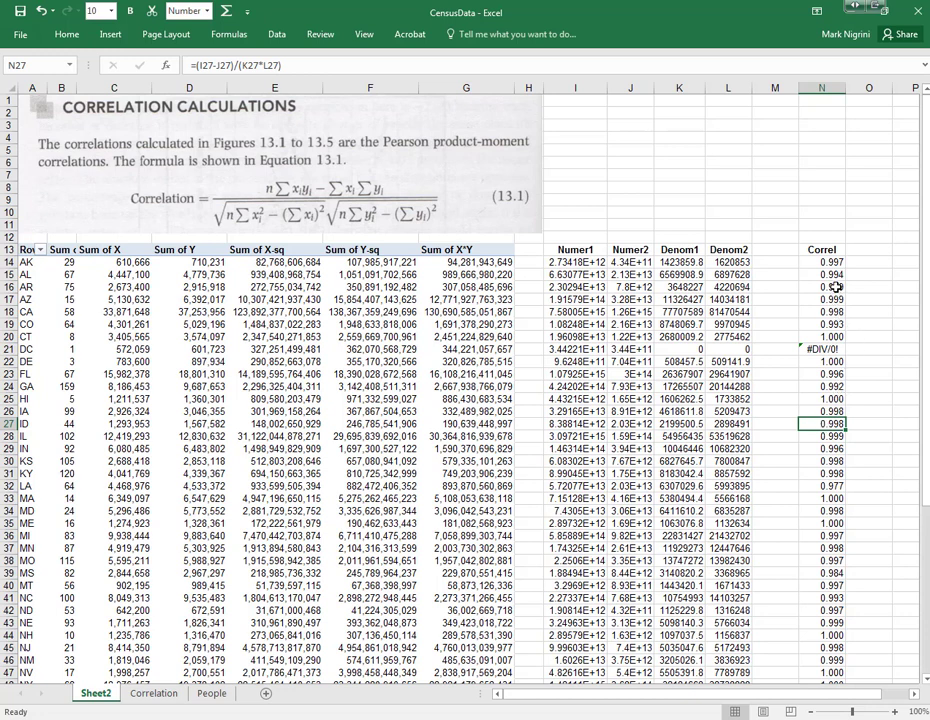
- Enter the heading State in cell O13
left_click(878, 251)
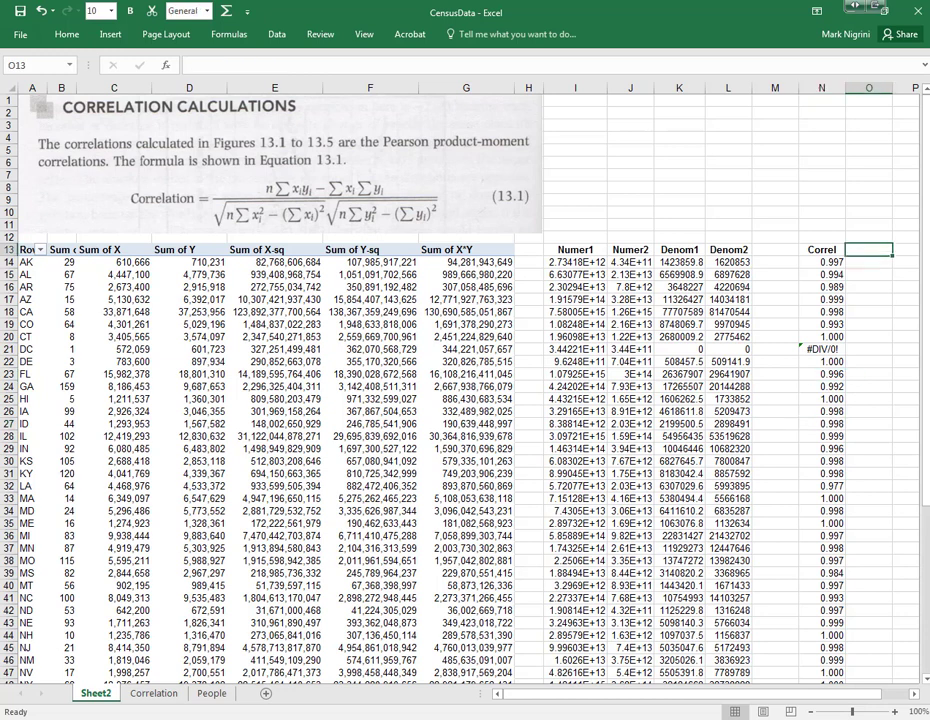
type("State")
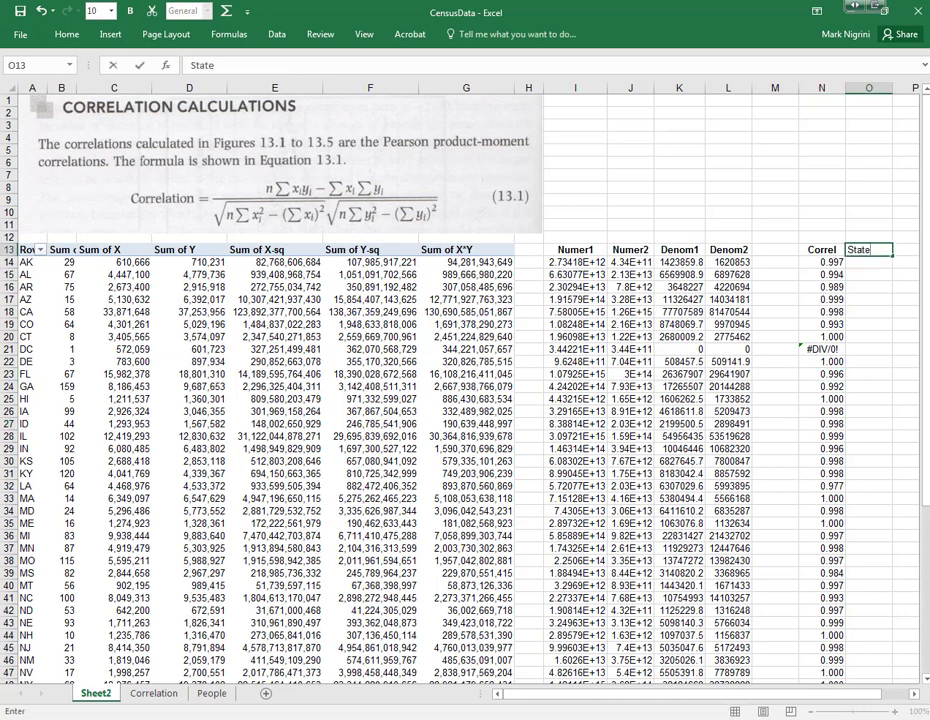
key("Return")
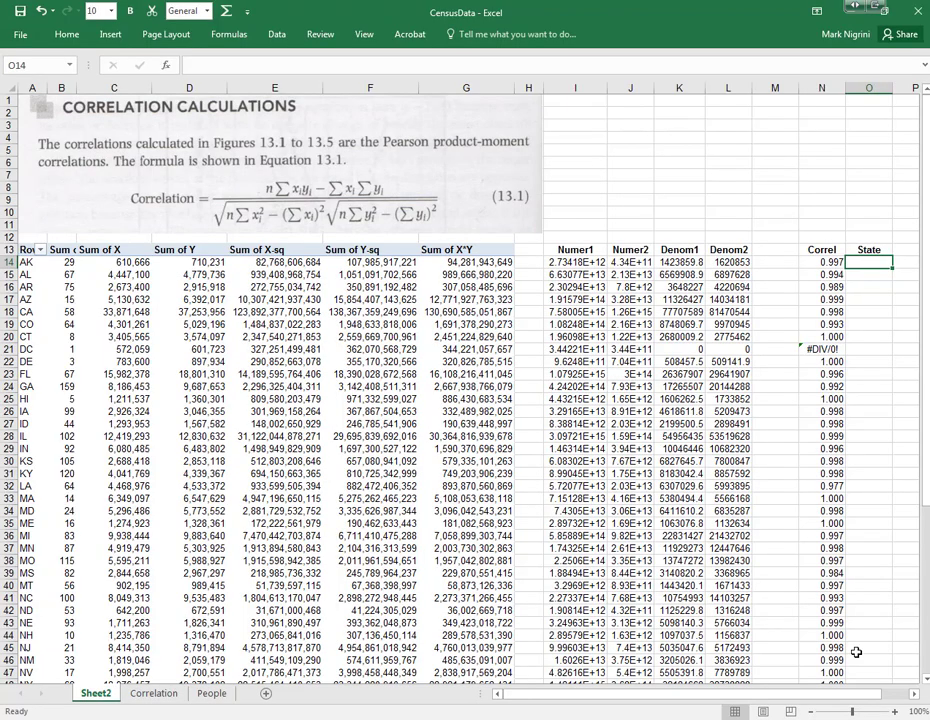
- Switch to the case document in Word, read how part c wants states named, and return to the Excel workbook
key("alt+Tab")
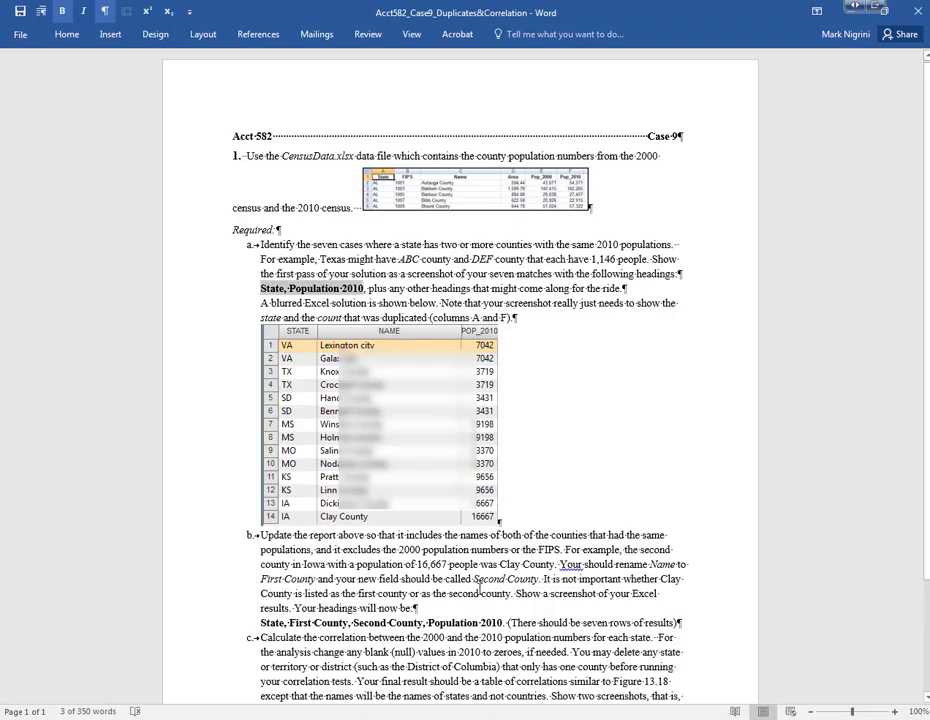
scroll(479, 590, "down", 3)
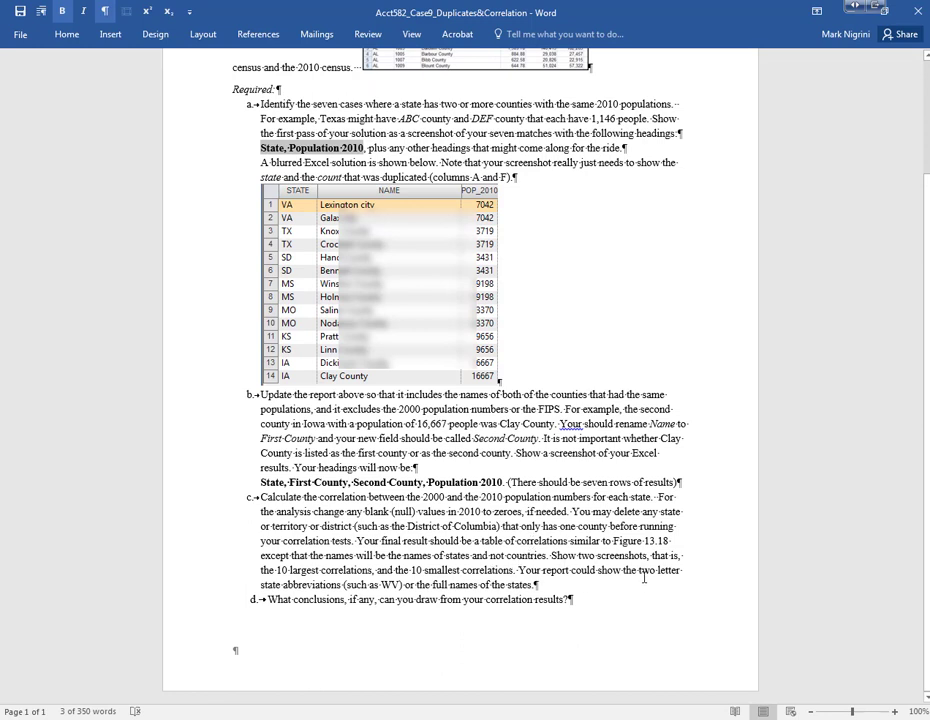
left_click_drag(623, 570, 682, 570)
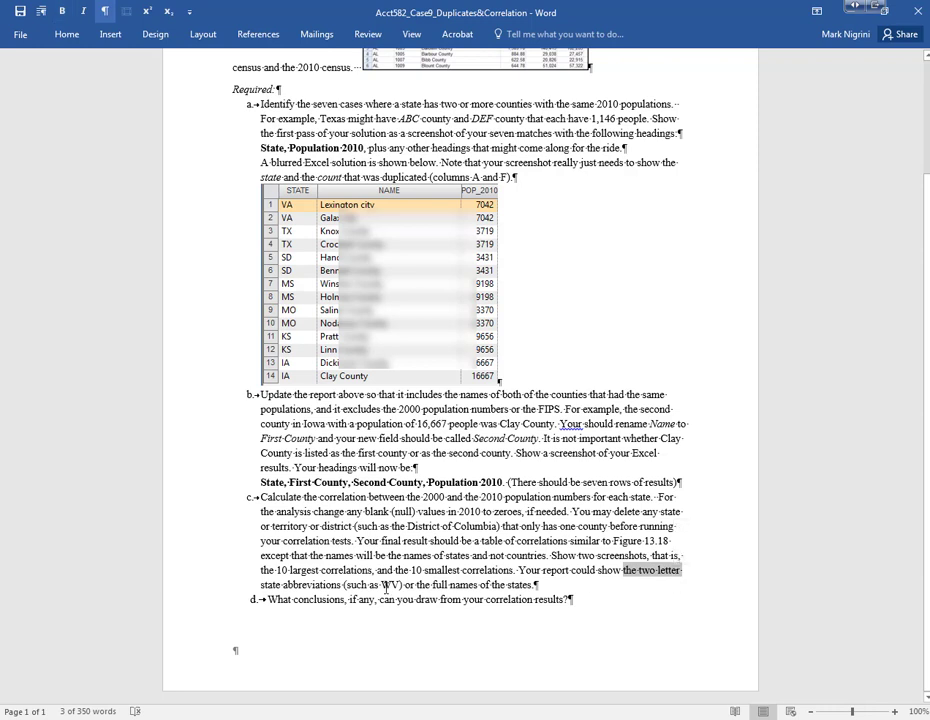
left_click_drag(418, 585, 533, 585)
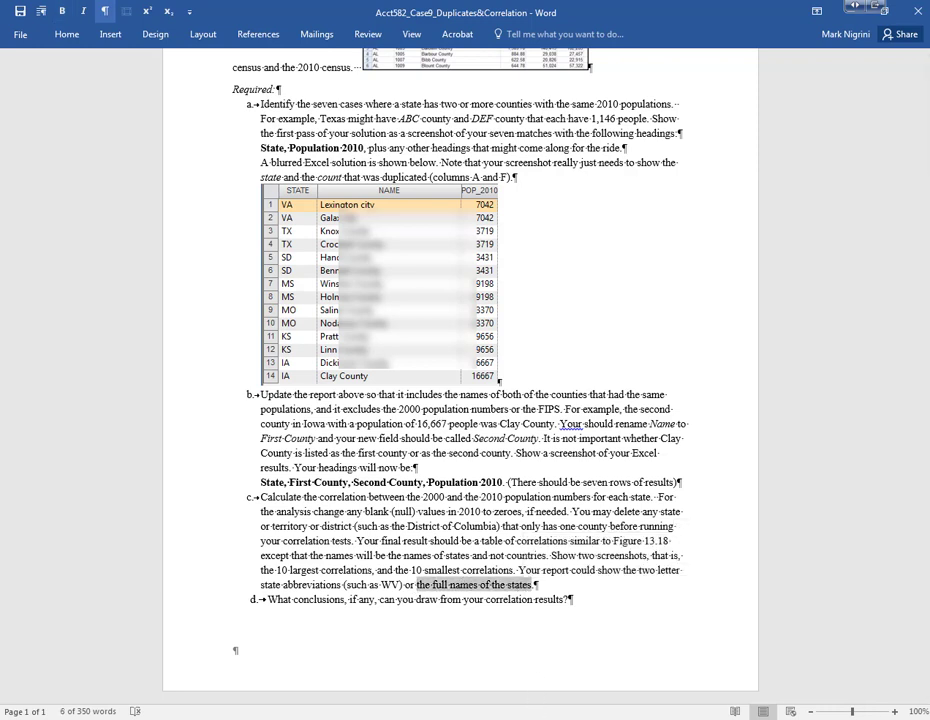
key("alt+Tab")
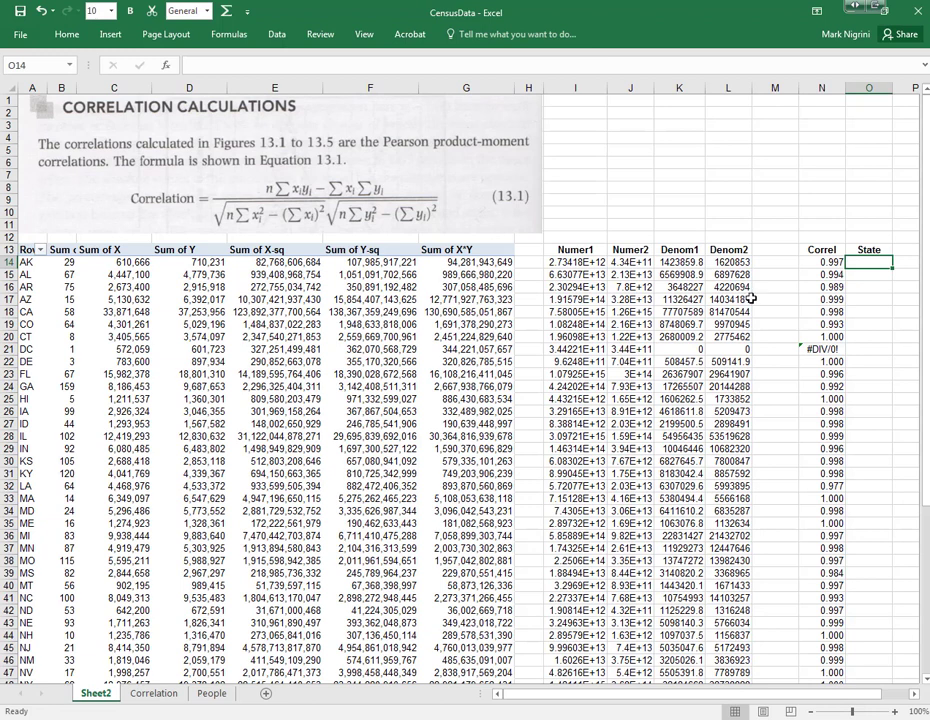
- Enter =A14 in O14 and fill it down to row 64 to list the state abbreviations
type("=a14")
key("Return")
left_click(870, 262)
double_click(893, 269)
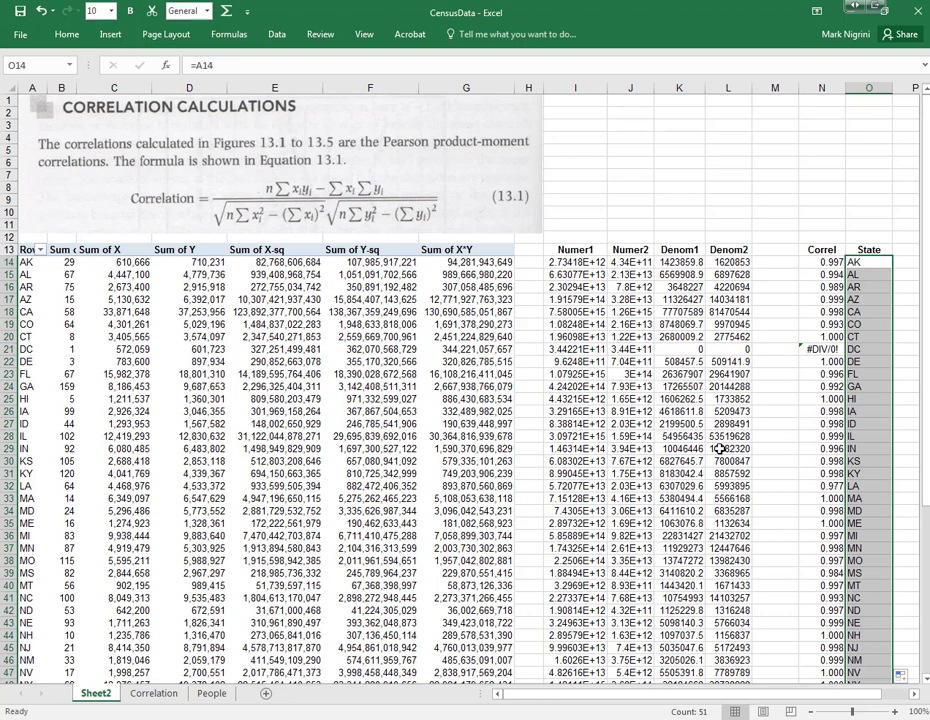
left_click(578, 262)
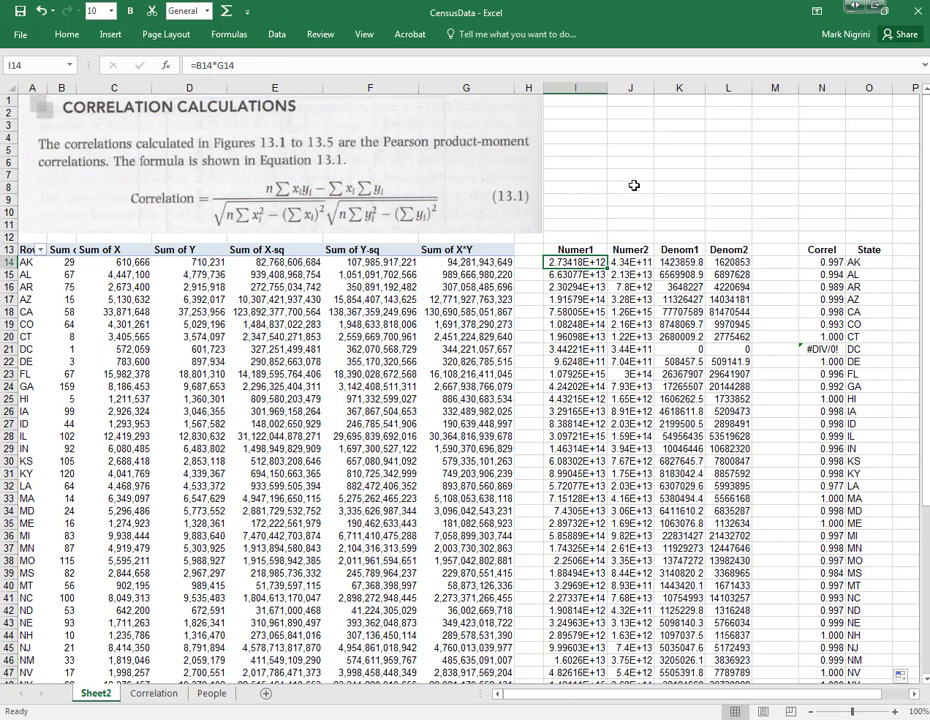
left_click(791, 176)
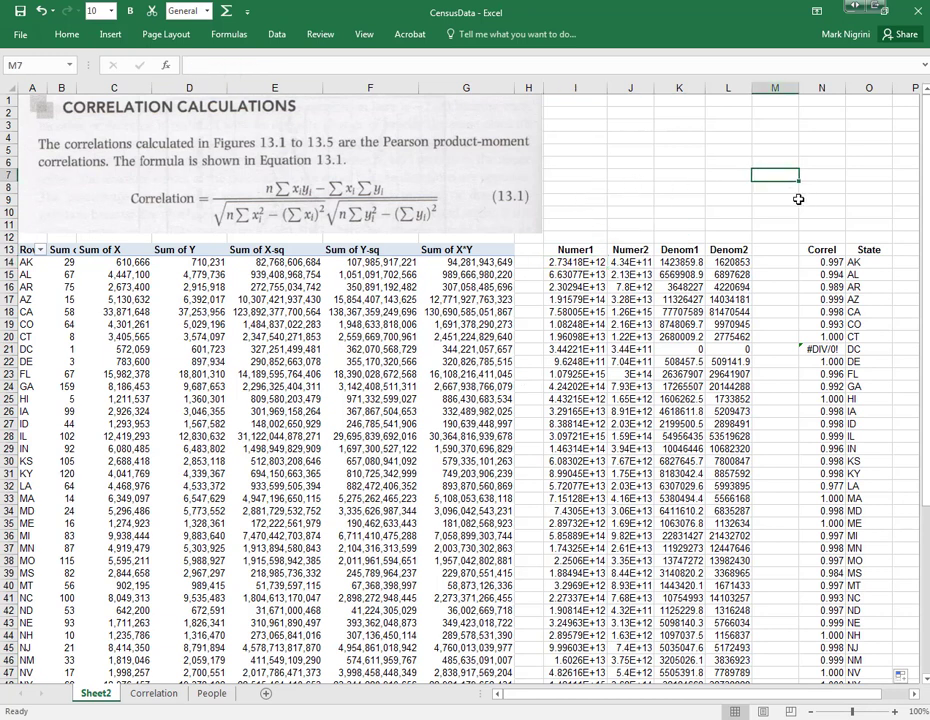
type("=")
key("Left")
key("Left")
key("Left")
key("Left")
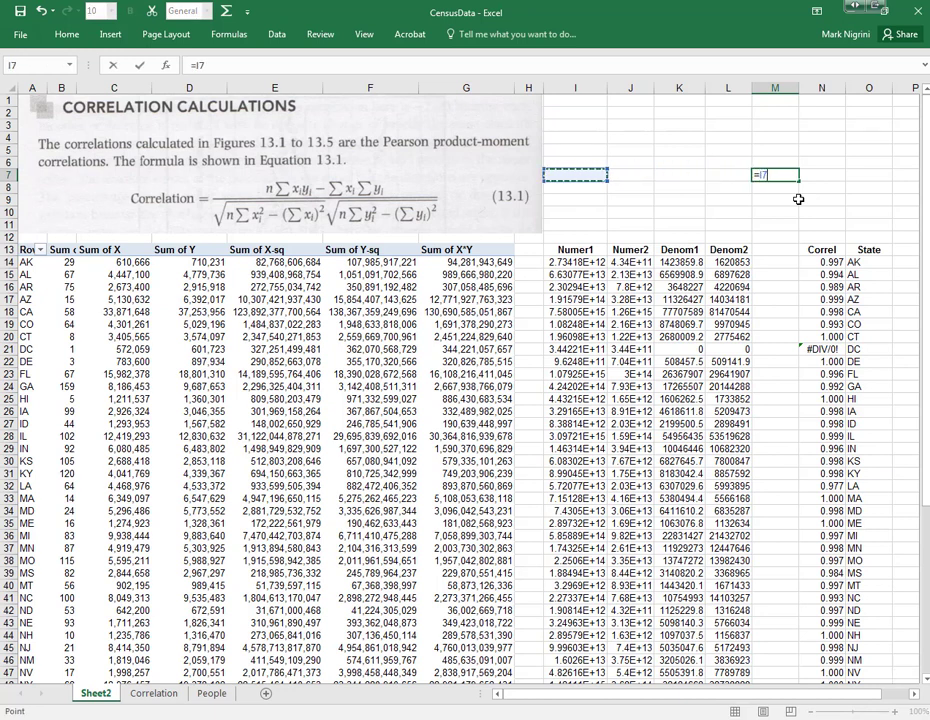
type("+")
key("Left")
key("Left")
key("Left")
key("Left")
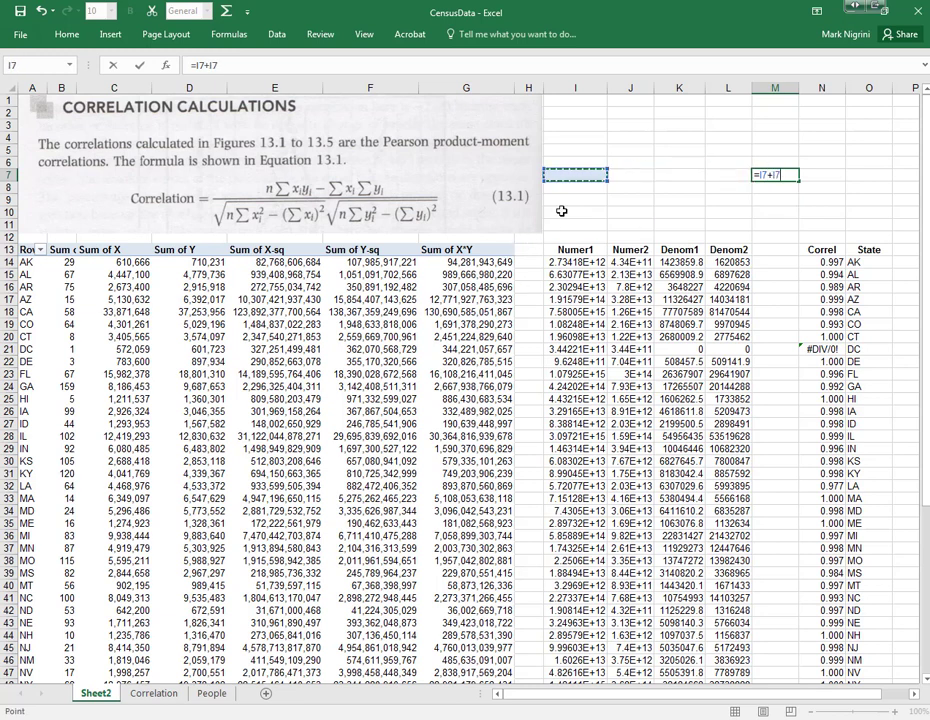
left_click(624, 177)
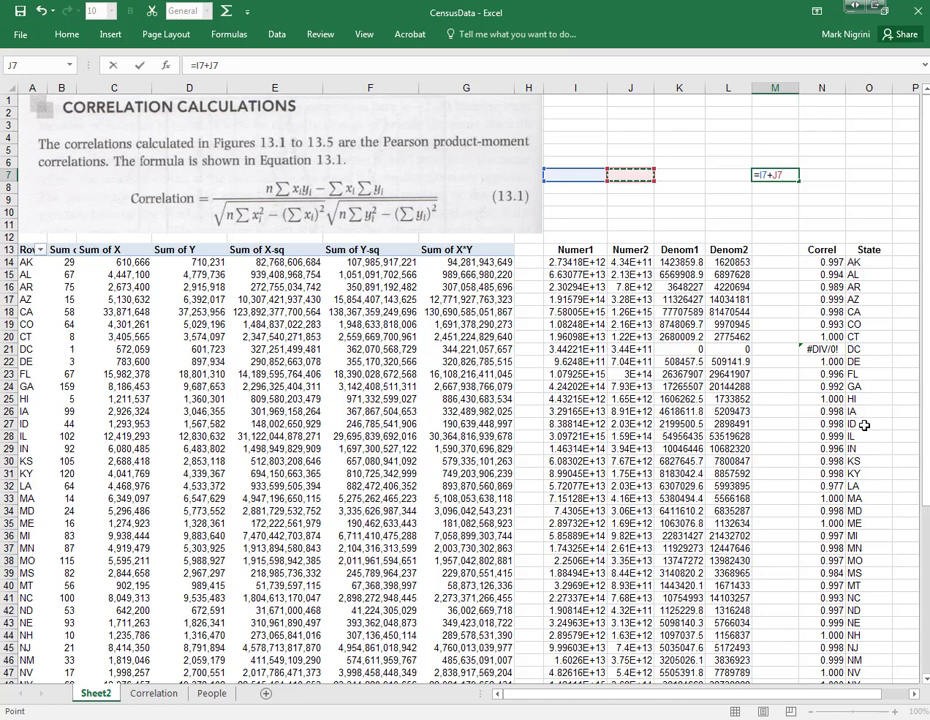
left_click(846, 265)
left_click(849, 264)
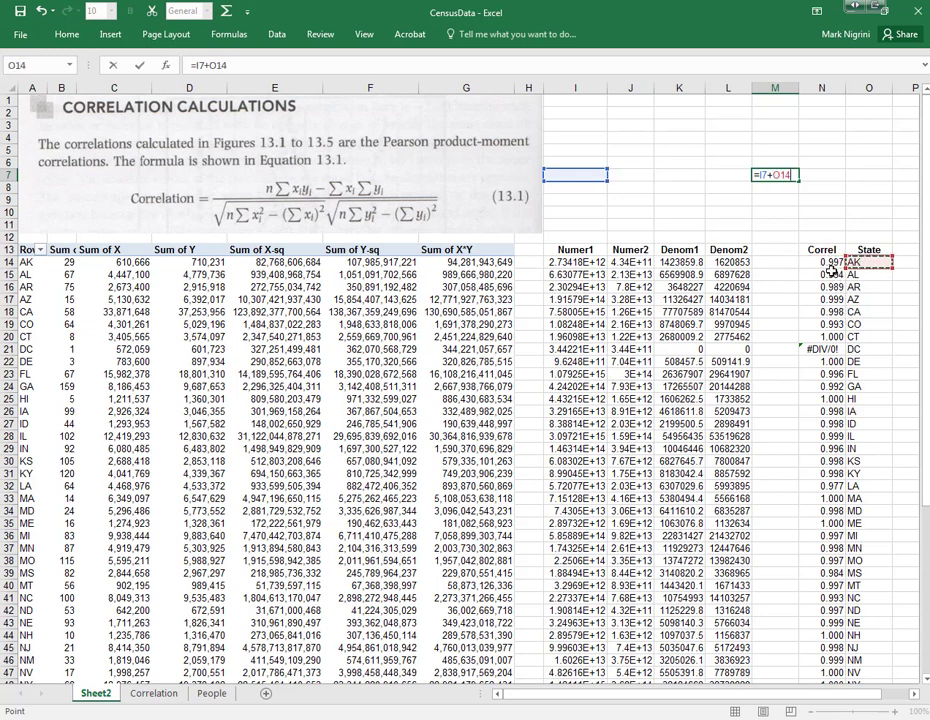
left_click_drag(832, 265, 846, 662)
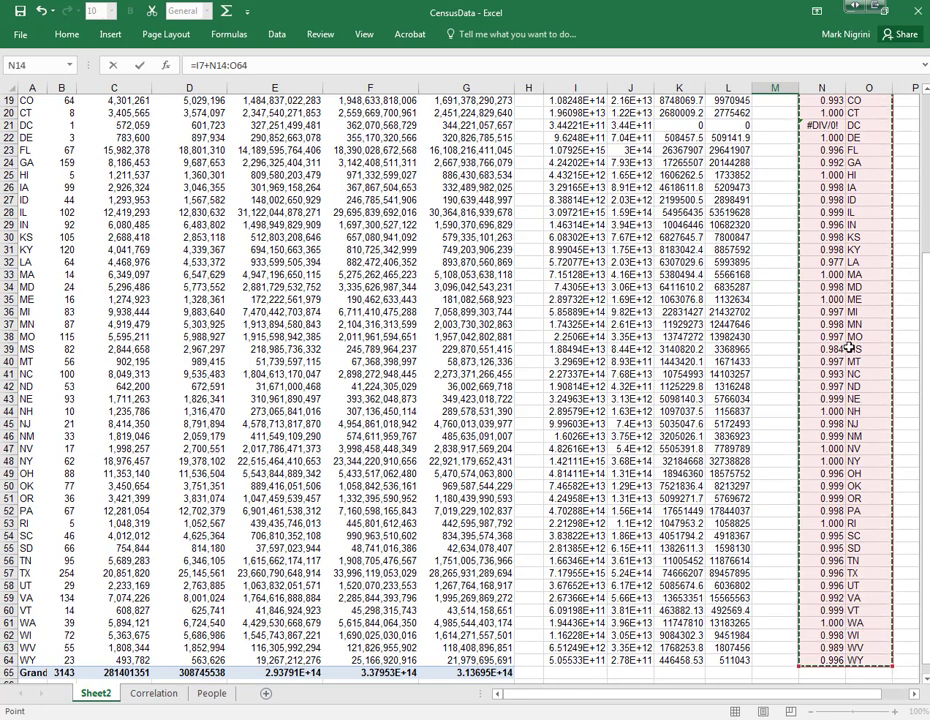
scroll(848, 348, "up", 6)
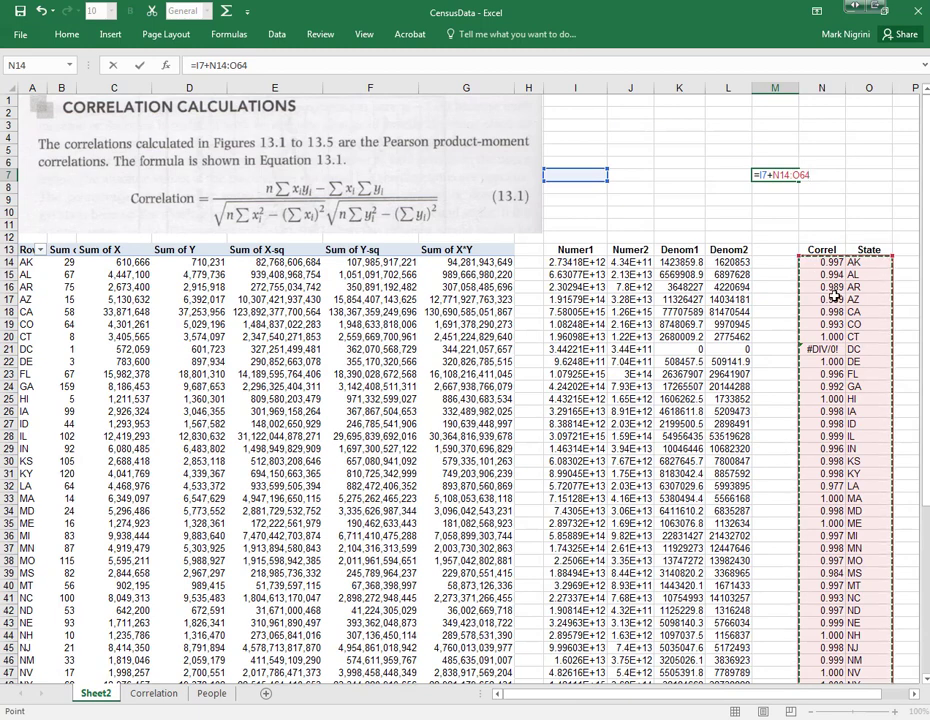
key("Escape")
left_click(786, 195)
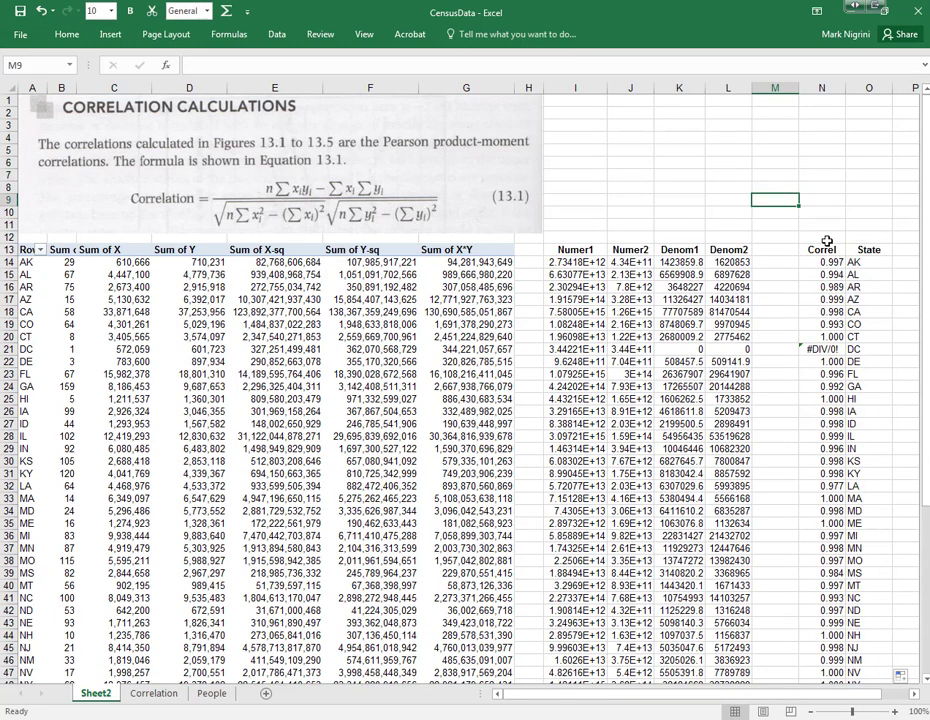
- Copy the correlations and state codes in N14:O64 and paste them in place as values
left_click_drag(822, 263, 888, 647)
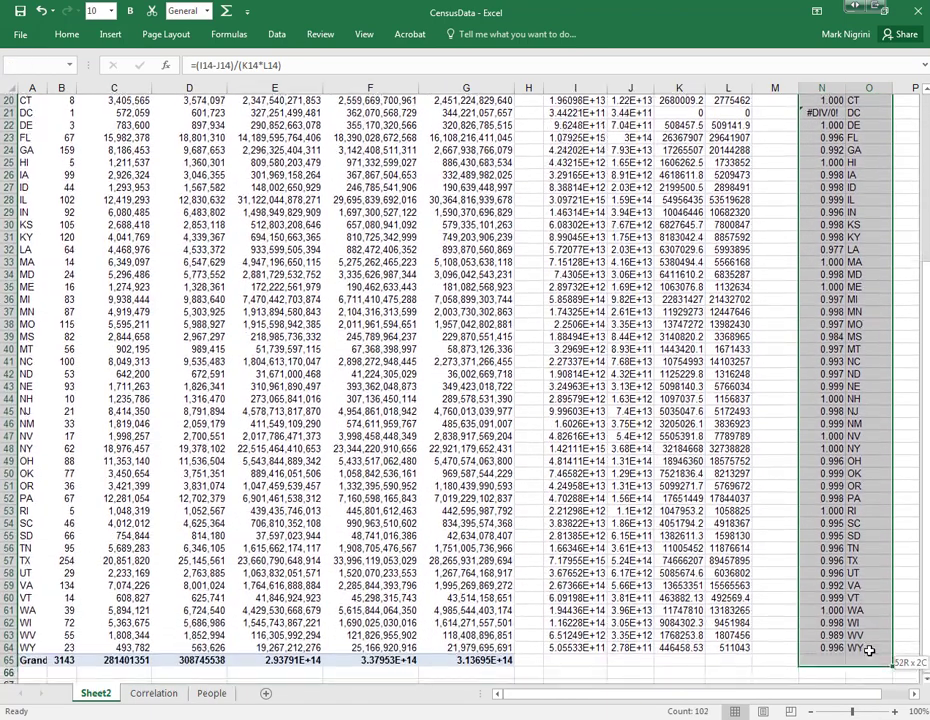
right_click(840, 430)
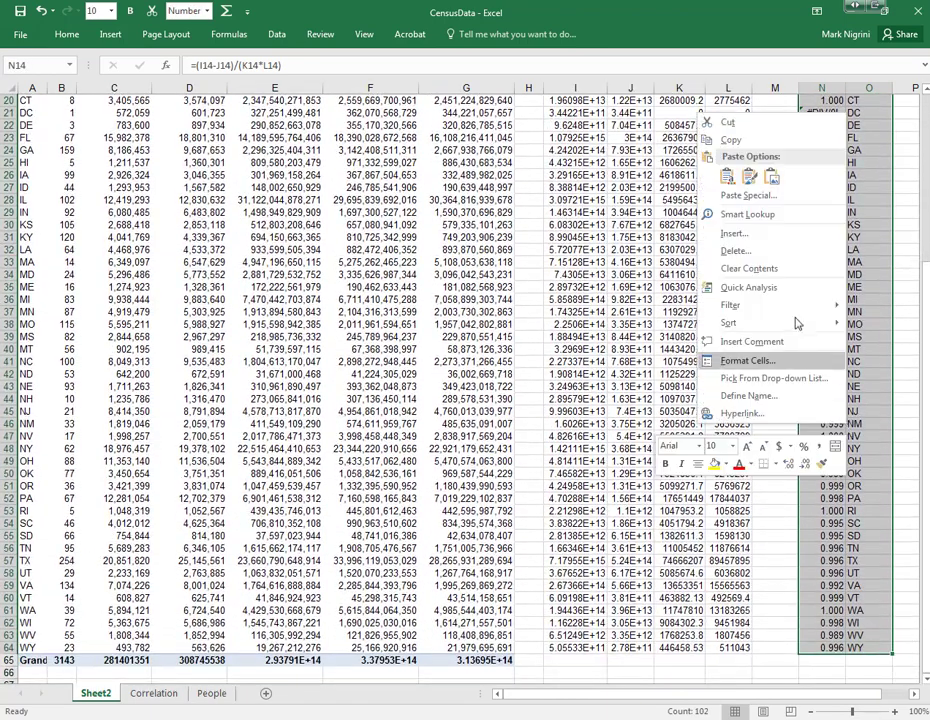
left_click(753, 146)
scroll(753, 180, "up", 7)
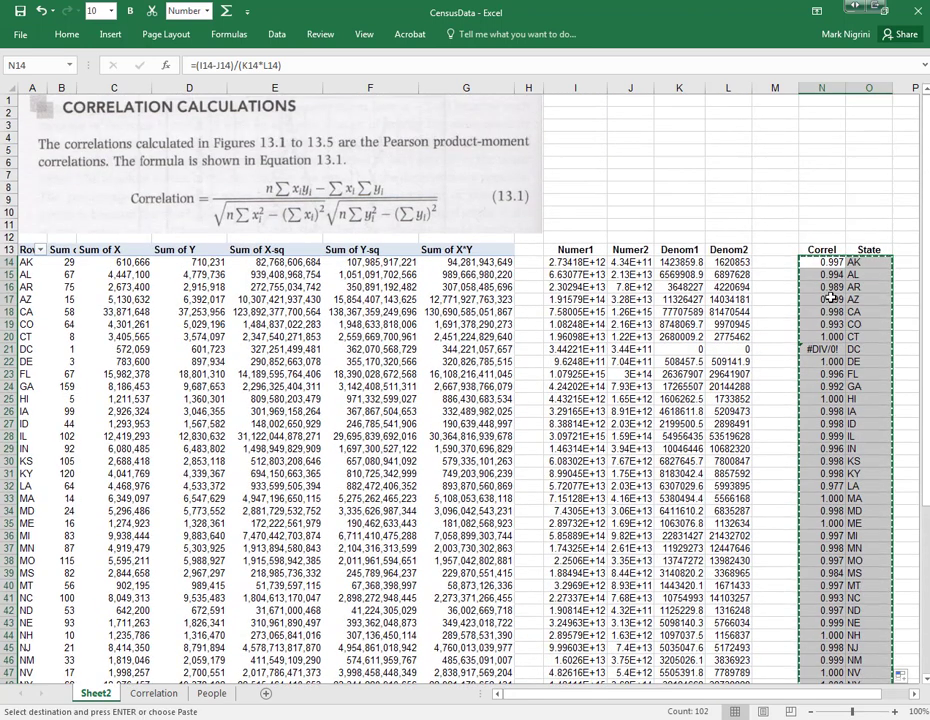
right_click(831, 298)
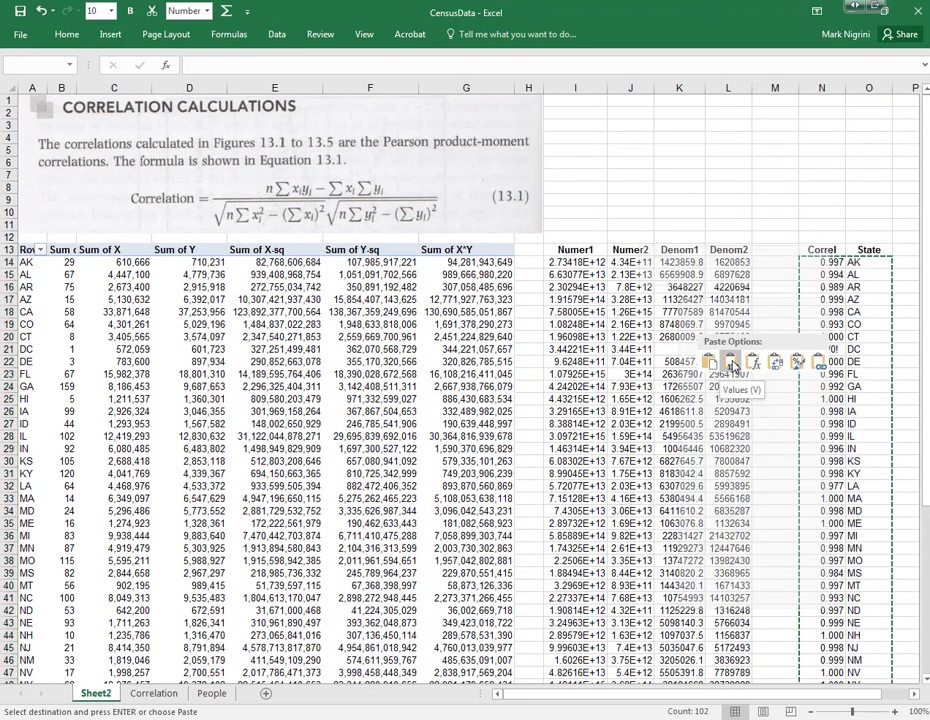
left_click(731, 362)
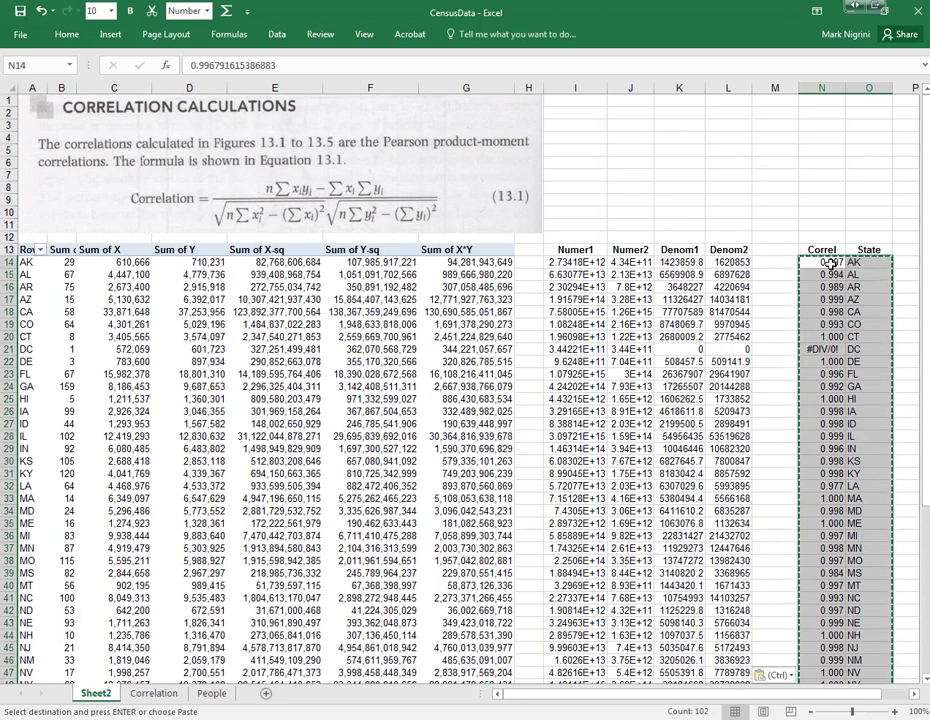
- Examine the pasted correlation list, checking the unrounded values for AK, DE and MA
left_click(831, 263)
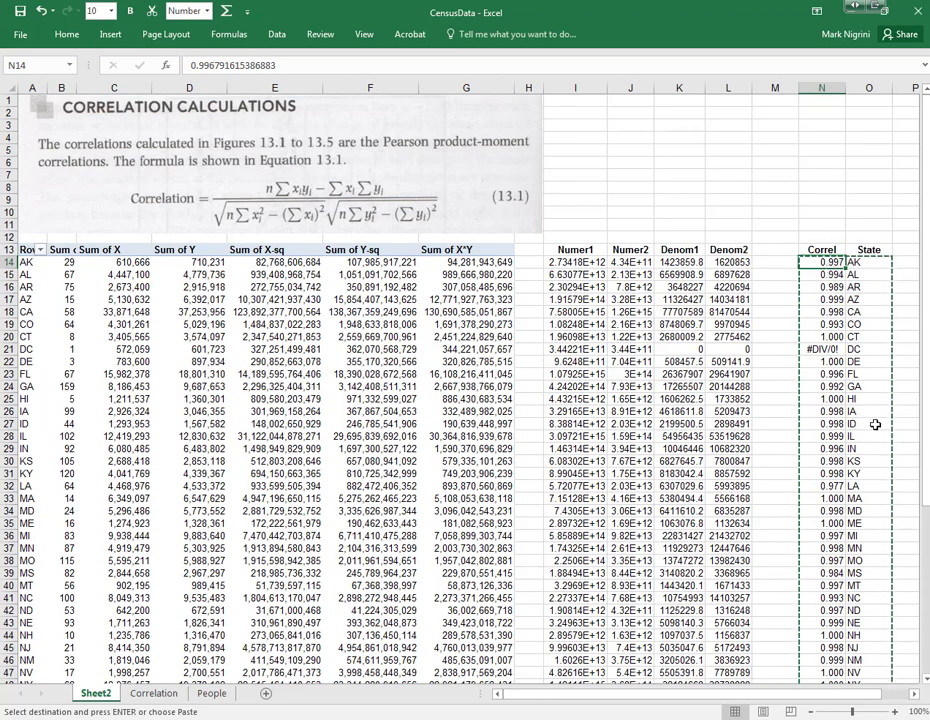
scroll(875, 425, "down", 6)
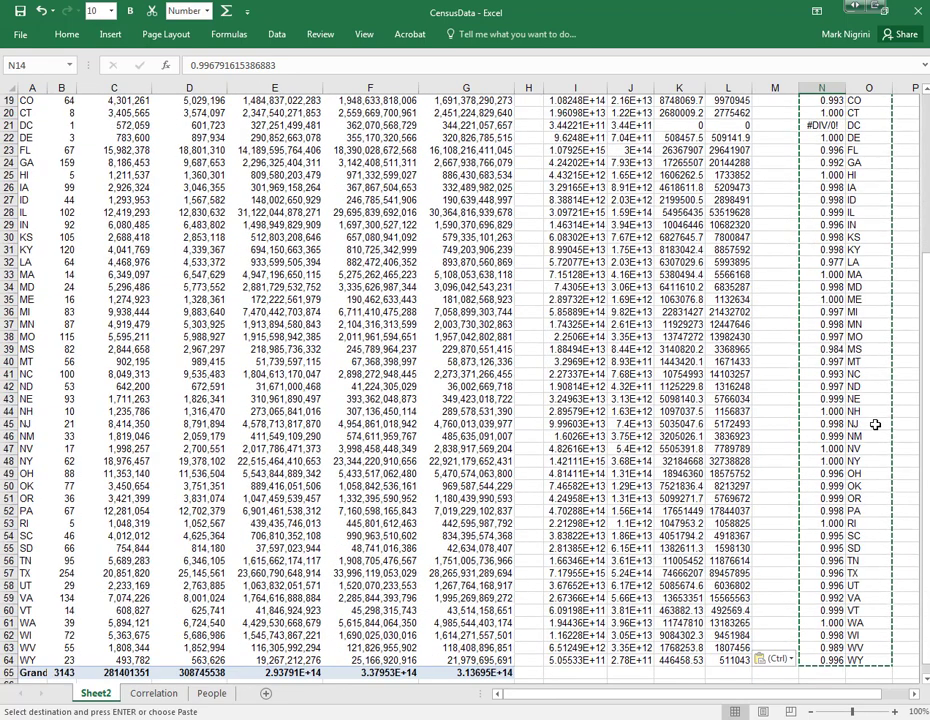
scroll(868, 425, "up", 2)
scroll(862, 424, "up", 4)
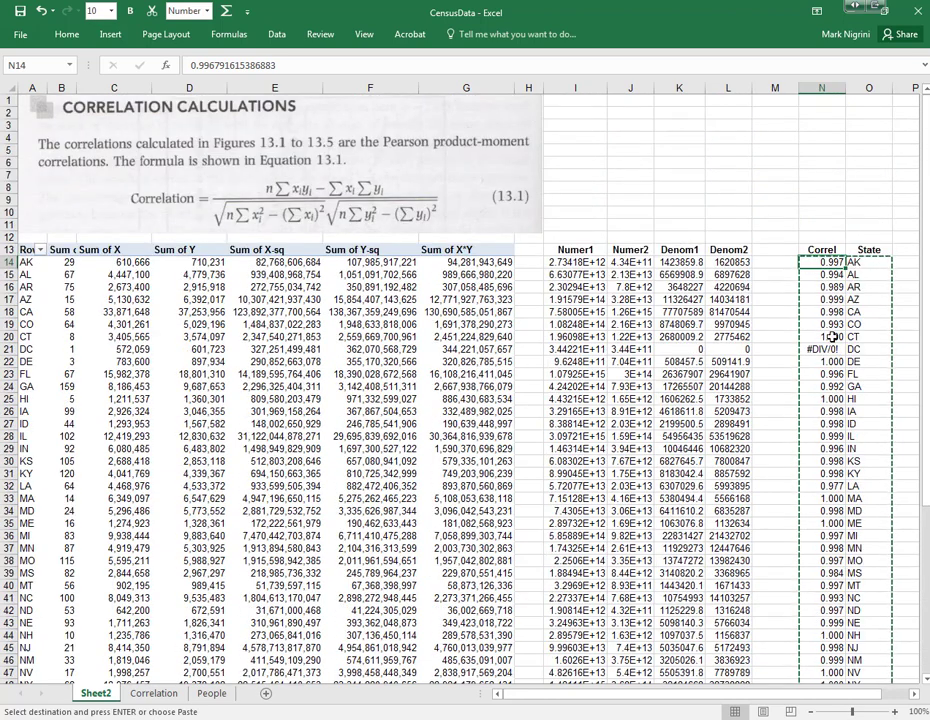
left_click(832, 338)
left_click(834, 361)
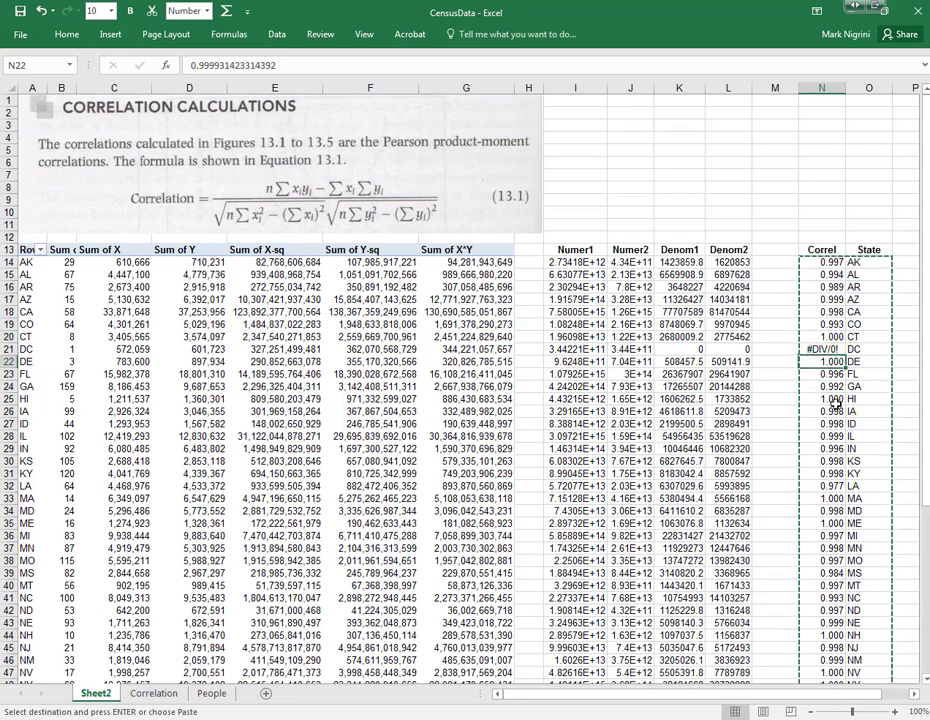
left_click(835, 498)
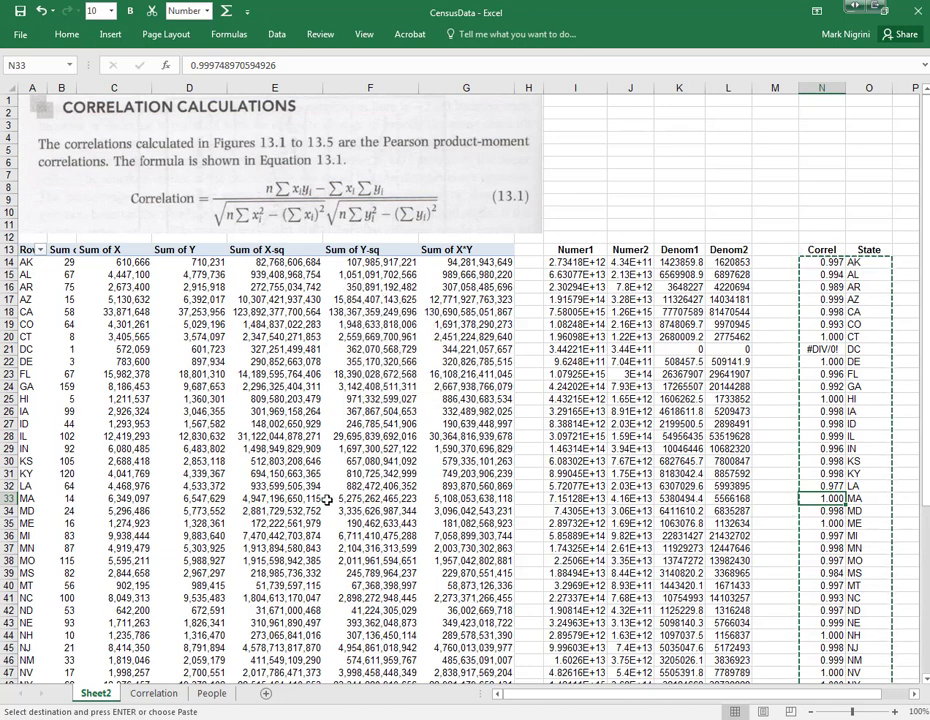
- Examine the county Pop_2000 and Pop_2010 figures on the People sheet
left_click(153, 693)
left_click(211, 693)
left_click_drag(380, 113, 399, 262)
left_click_drag(440, 113, 442, 273)
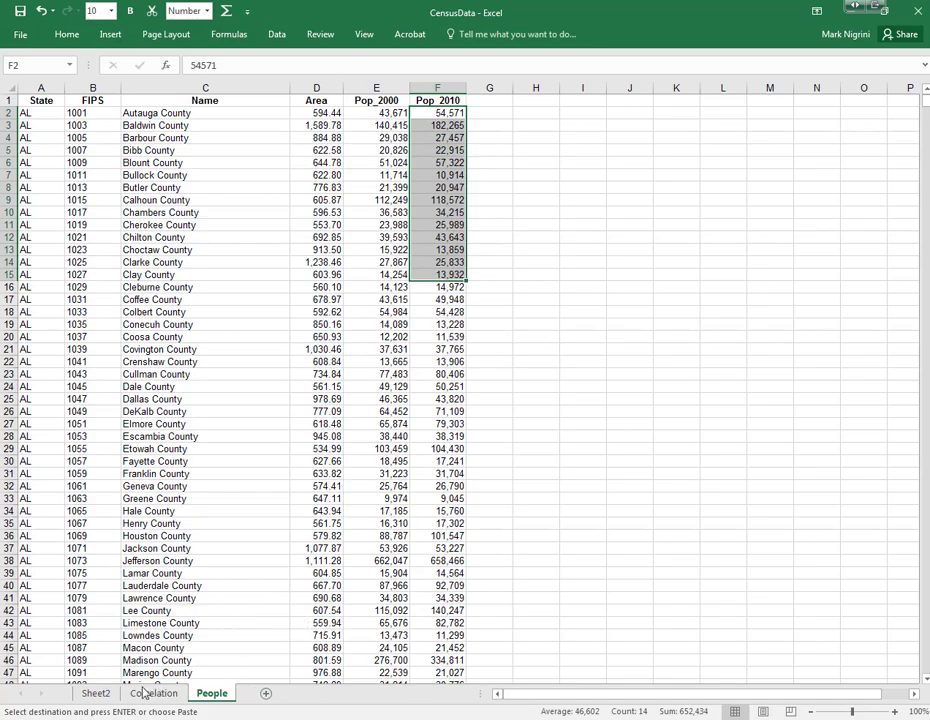
- Return to Sheet2 and examine the LA correlation in row 32
left_click(96, 694)
scroll(816, 564, "down", 7)
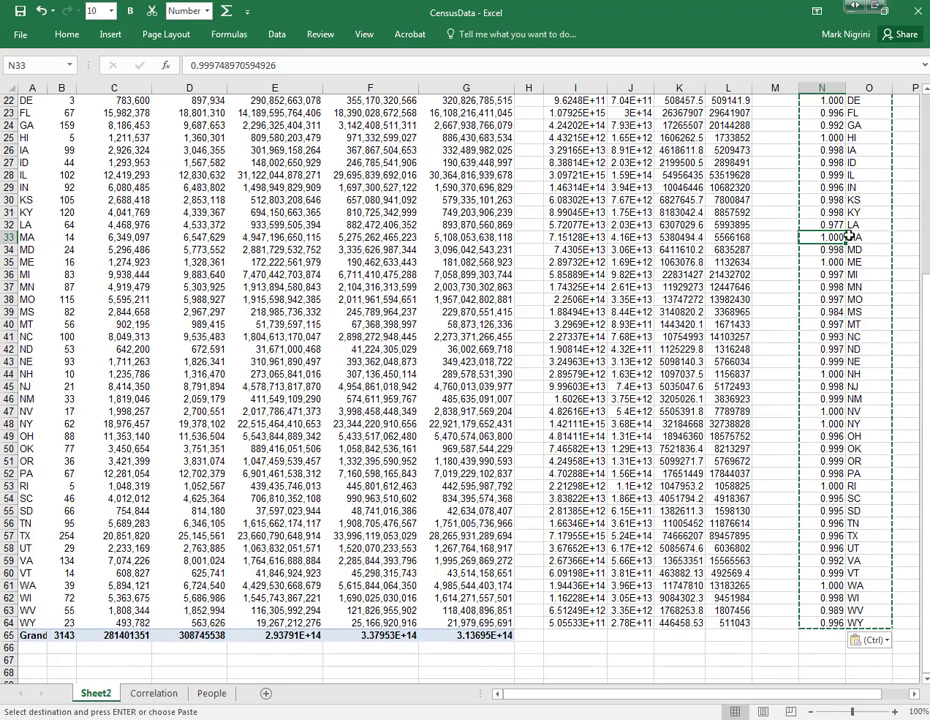
left_click_drag(822, 224, 866, 224)
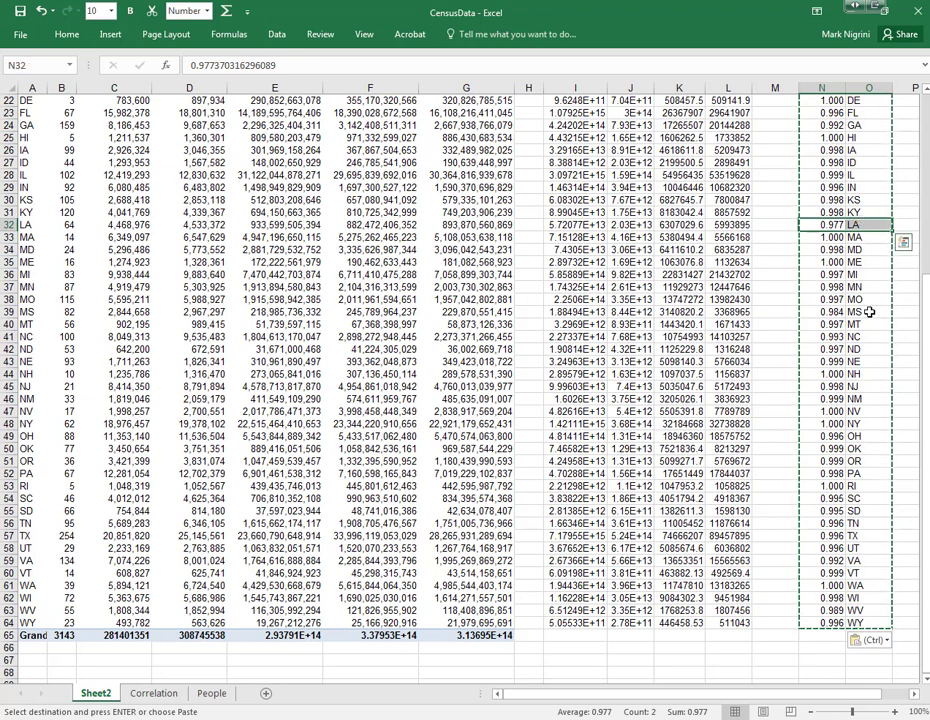